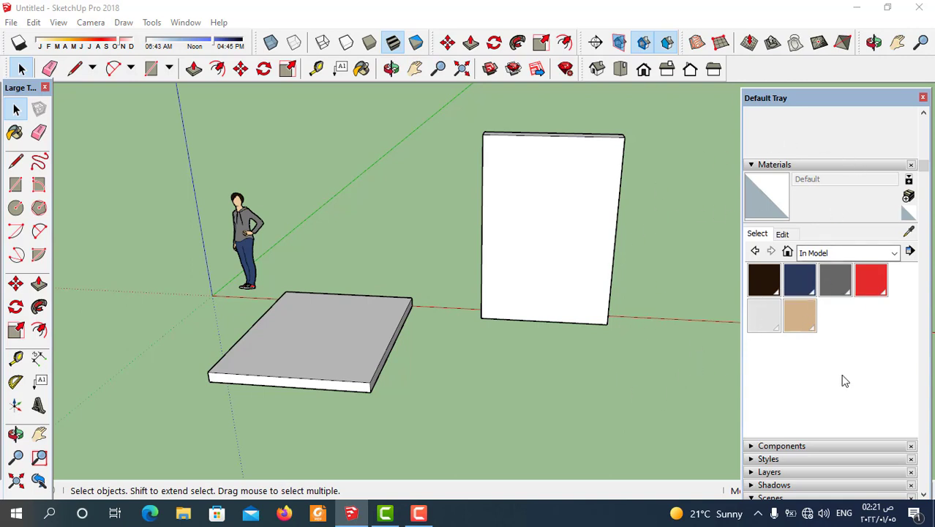
Paint the upright wall with Marble Carrara Floor Tile from the Tile library.
{"action": "left_click", "coordinate": [894, 254]}
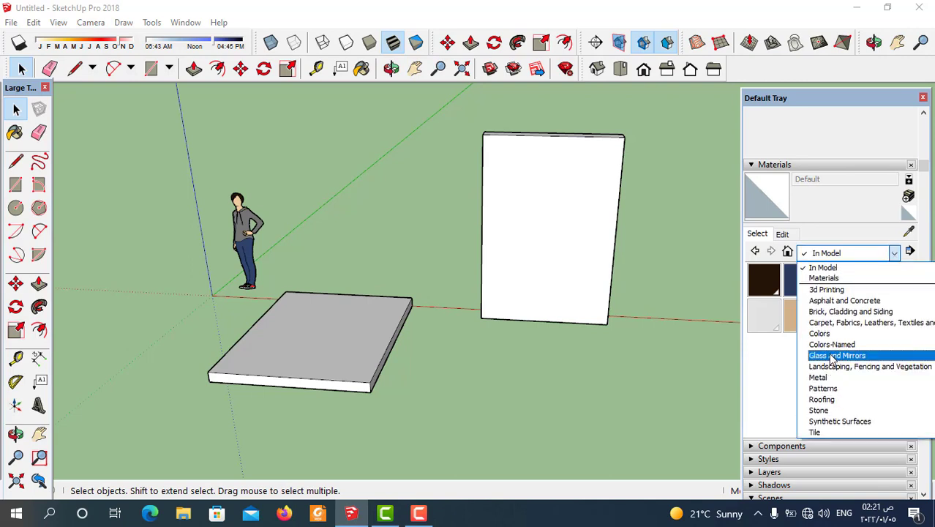
{"action": "scroll", "coordinate": [839, 391], "scroll_direction": "down", "scroll_amount": 1}
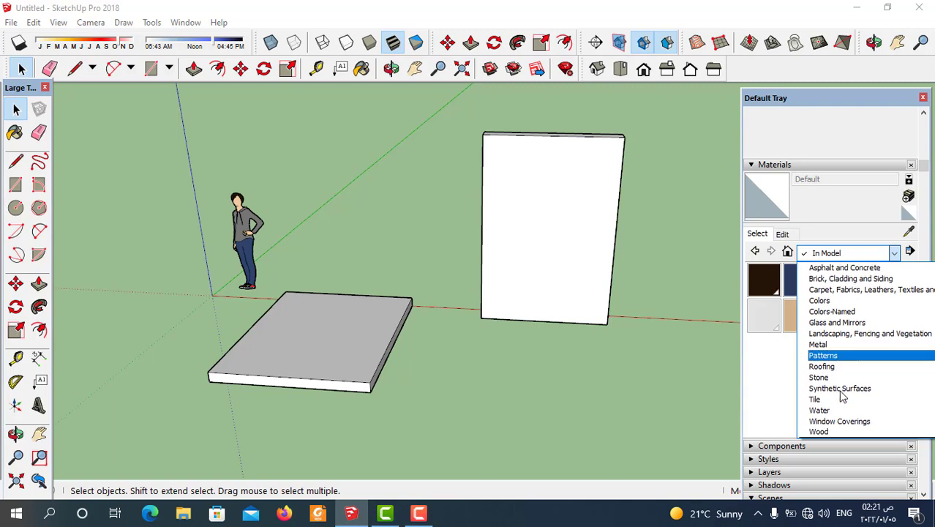
{"action": "left_click", "coordinate": [820, 399]}
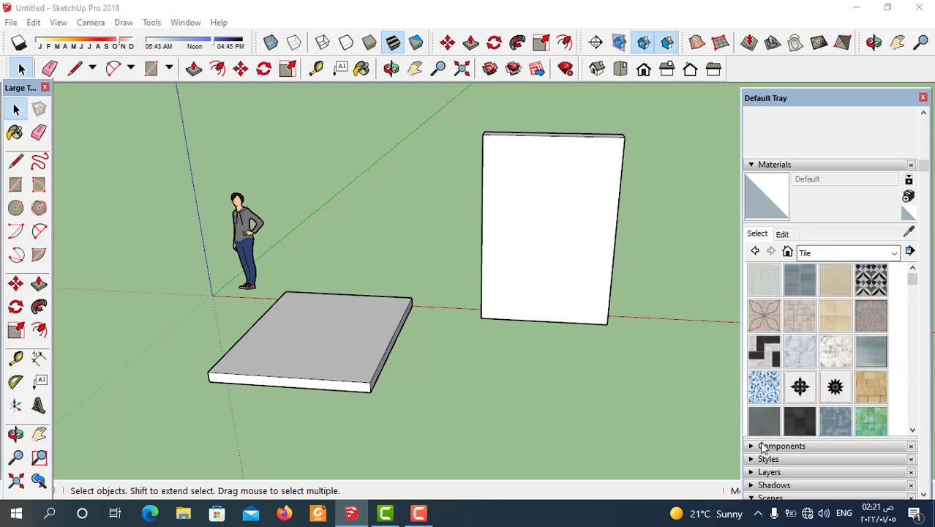
{"action": "left_click", "coordinate": [801, 354]}
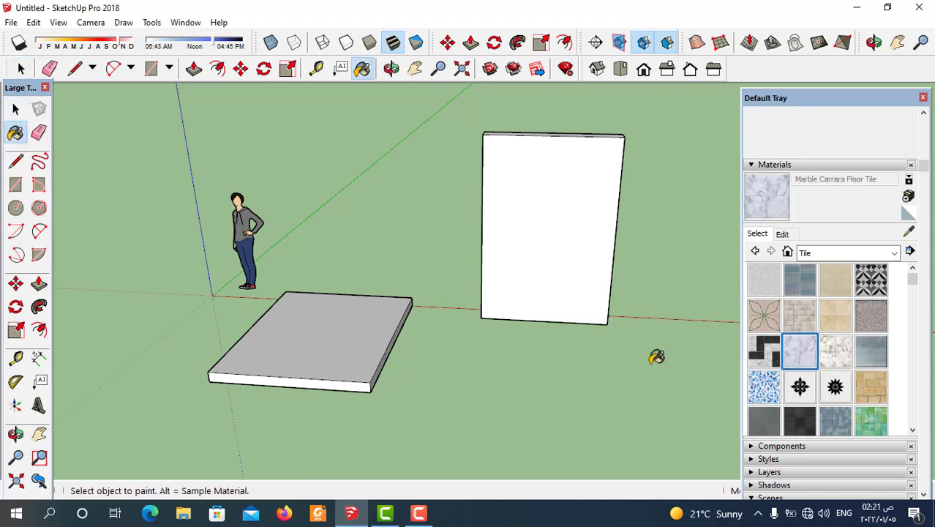
{"action": "scroll", "coordinate": [658, 358], "scroll_direction": "up", "scroll_amount": 2}
{"action": "left_click", "coordinate": [572, 291]}
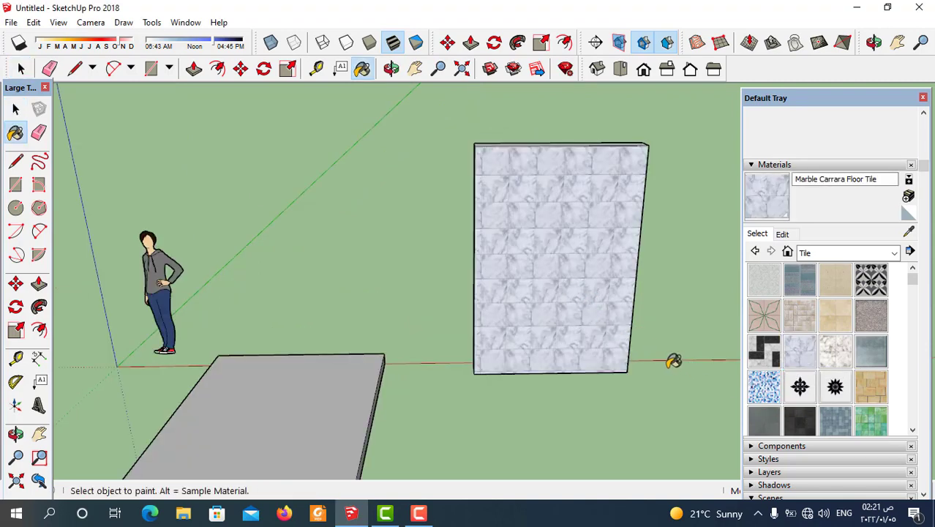
{"action": "left_click", "coordinate": [22, 69]}
Orbit and zoom around the marble wall to inspect the tiling.
{"action": "scroll", "coordinate": [611, 334], "scroll_direction": "up", "scroll_amount": 2}
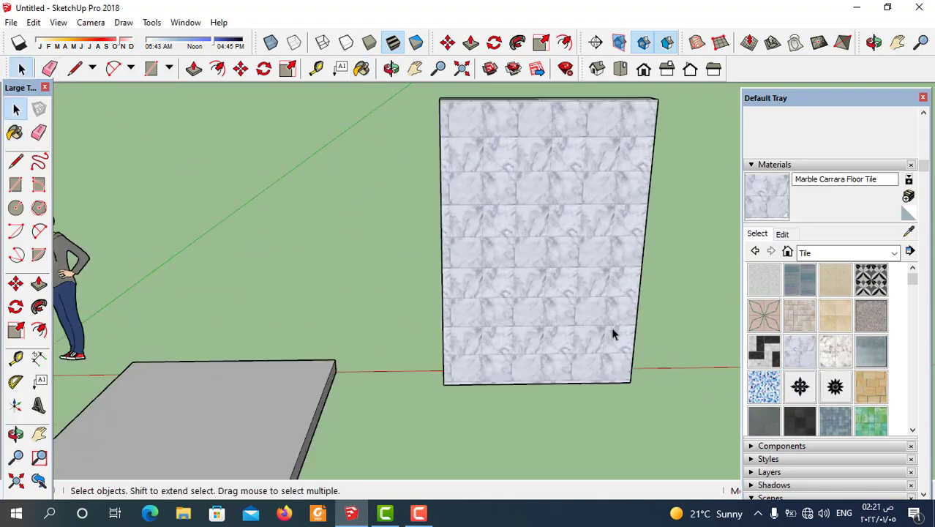
{"action": "mouse_move", "coordinate": [612, 334]}
{"action": "middle_mouse_down"}
{"action": "mouse_move", "coordinate": [580, 305]}
{"action": "mouse_move", "coordinate": [593, 314]}
{"action": "middle_mouse_up"}
{"action": "scroll", "coordinate": [814, 328], "scroll_direction": "down", "scroll_amount": 3}
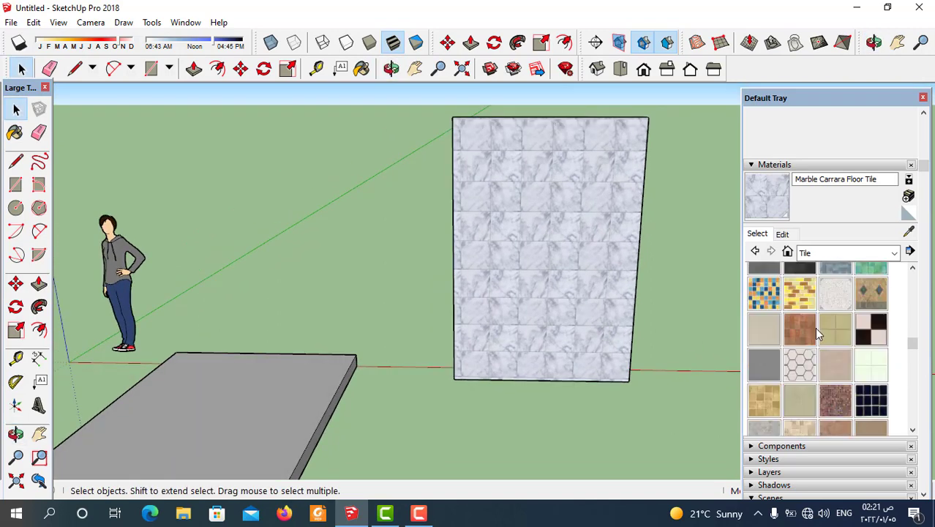
{"action": "scroll", "coordinate": [811, 335], "scroll_direction": "down", "scroll_amount": 2}
{"action": "scroll", "coordinate": [668, 331], "scroll_direction": "up", "scroll_amount": 2}
{"action": "middle_click_drag", "start_coordinate": [658, 340], "coordinate": [604, 357]}
{"action": "scroll", "coordinate": [573, 303], "scroll_direction": "down", "scroll_amount": 1}
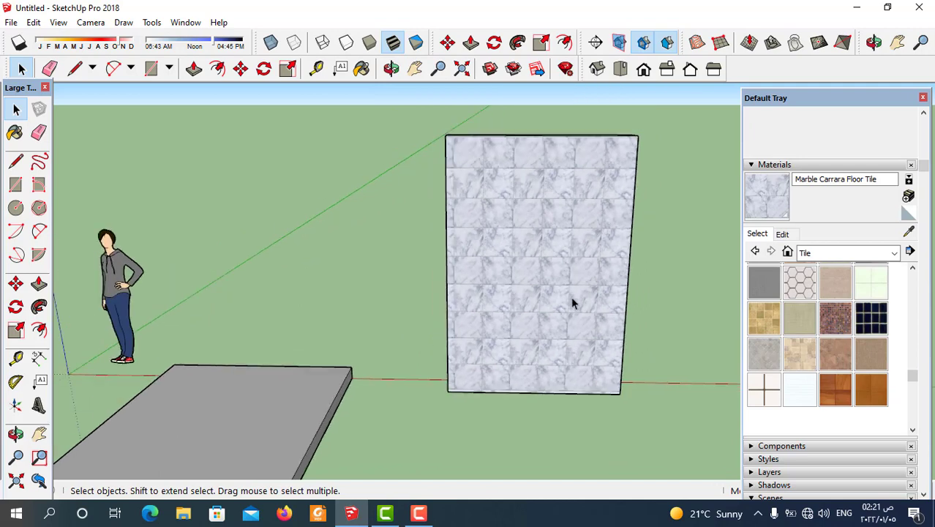
{"action": "scroll", "coordinate": [542, 358], "scroll_direction": "up", "scroll_amount": 2}
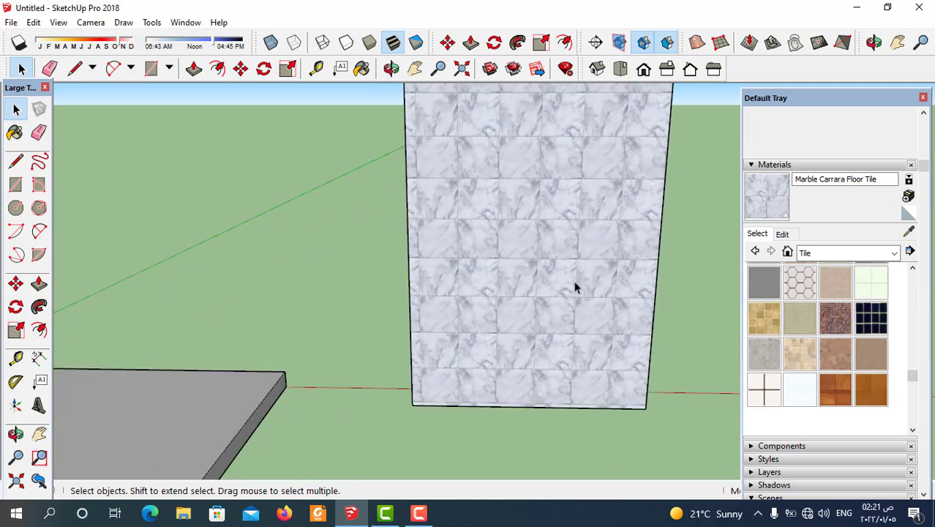
{"action": "scroll", "coordinate": [575, 366], "scroll_direction": "up", "scroll_amount": 1}
{"action": "scroll", "coordinate": [569, 293], "scroll_direction": "up", "scroll_amount": 1}
{"action": "scroll", "coordinate": [576, 372], "scroll_direction": "up", "scroll_amount": 1}
{"action": "scroll", "coordinate": [566, 370], "scroll_direction": "up", "scroll_amount": 2}
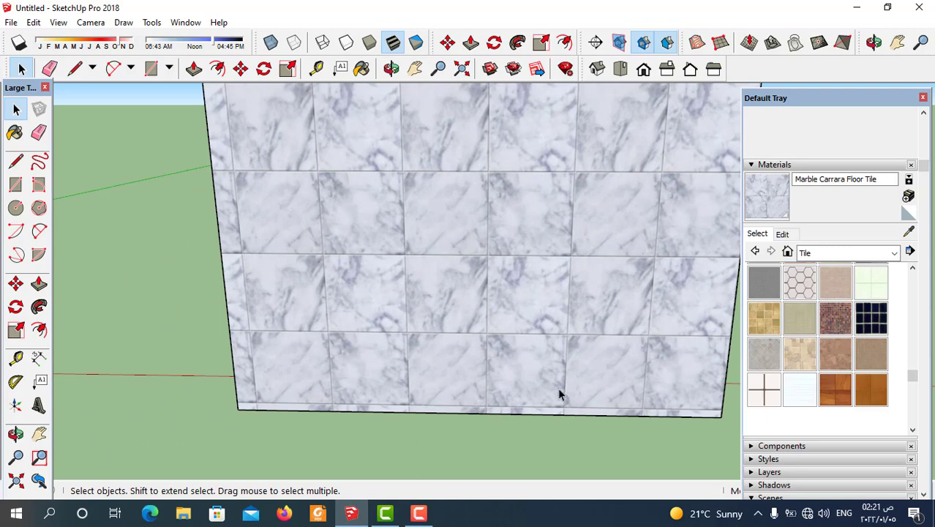
{"action": "scroll", "coordinate": [634, 349], "scroll_direction": "down", "scroll_amount": 1}
{"action": "scroll", "coordinate": [632, 356], "scroll_direction": "down", "scroll_amount": 1}
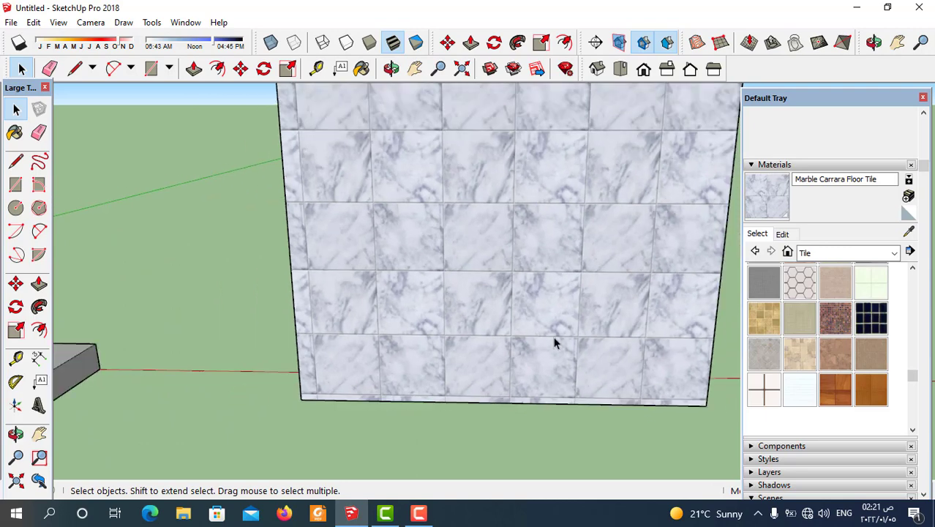
{"action": "scroll", "coordinate": [553, 341], "scroll_direction": "down", "scroll_amount": 1}
{"action": "scroll", "coordinate": [590, 352], "scroll_direction": "up", "scroll_amount": 2}
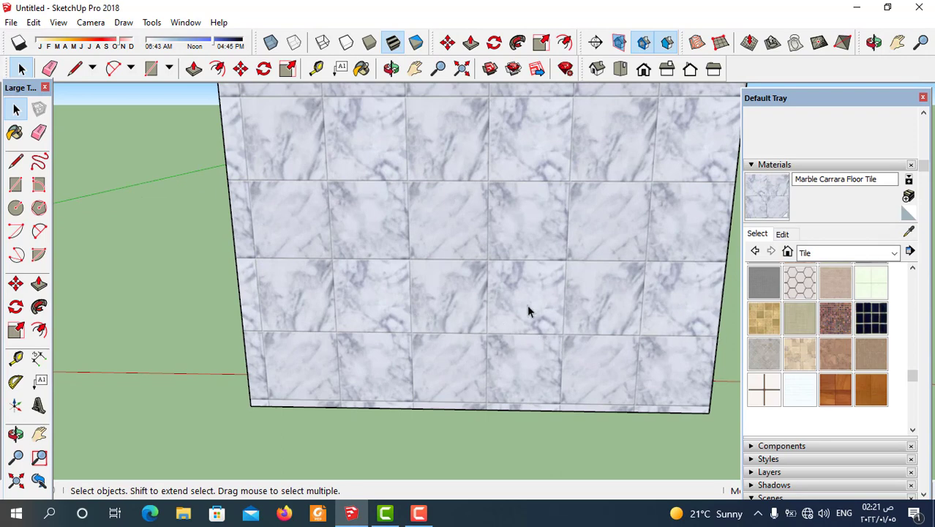
{"action": "scroll", "coordinate": [530, 293], "scroll_direction": "down", "scroll_amount": 1}
{"action": "scroll", "coordinate": [521, 307], "scroll_direction": "down", "scroll_amount": 1}
{"action": "scroll", "coordinate": [505, 337], "scroll_direction": "down", "scroll_amount": 1}
{"action": "scroll", "coordinate": [765, 322], "scroll_direction": "down", "scroll_amount": 3}
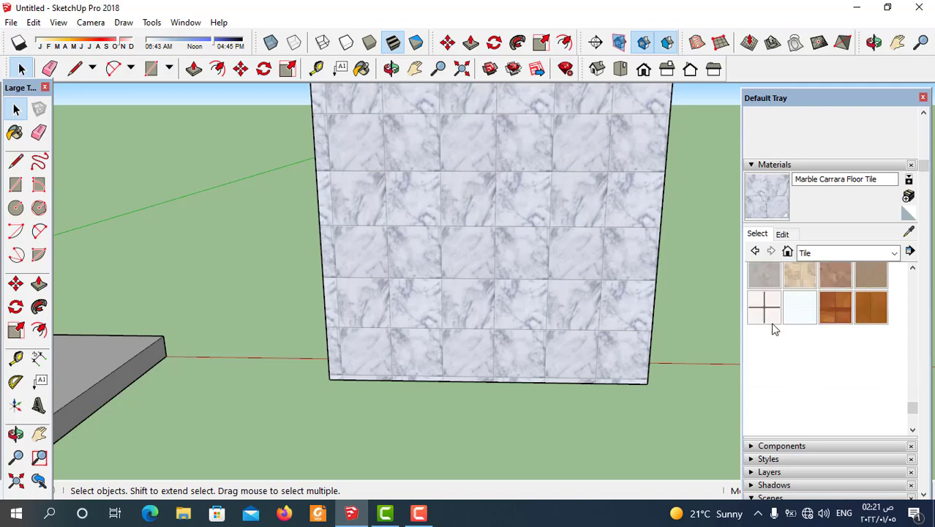
{"action": "scroll", "coordinate": [820, 333], "scroll_direction": "up", "scroll_amount": 3}
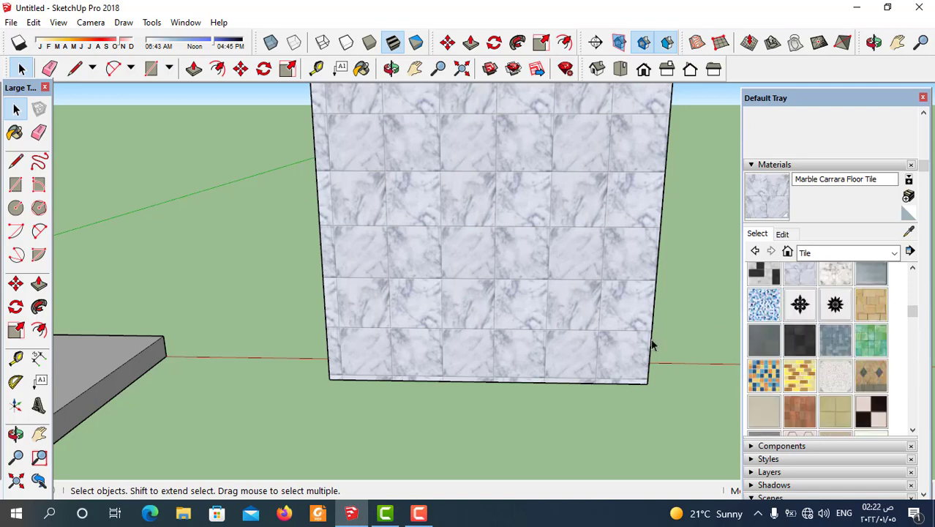
List the In Model materials and open Marble Carrara Floor Tile's Edit settings, showing 0.61m size.
{"action": "left_click", "coordinate": [788, 252]}
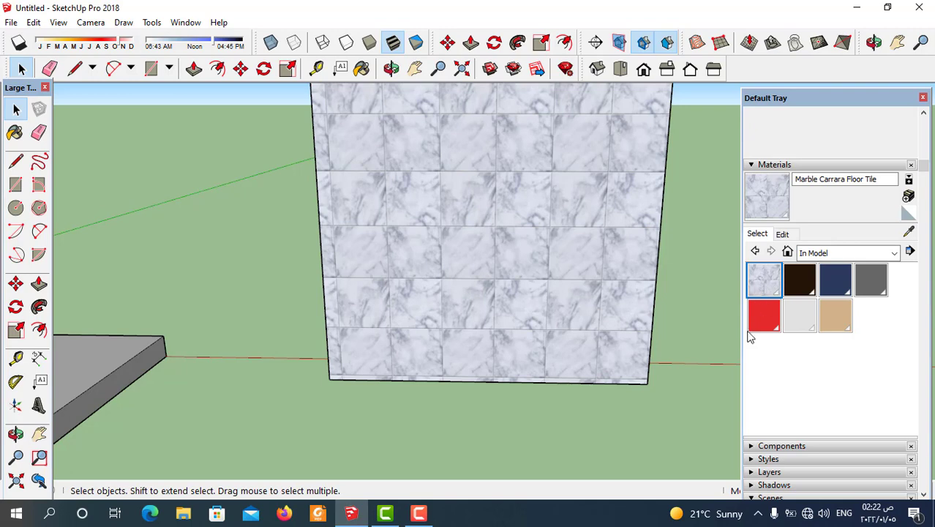
{"action": "middle_click_drag", "start_coordinate": [545, 334], "coordinate": [569, 370]}
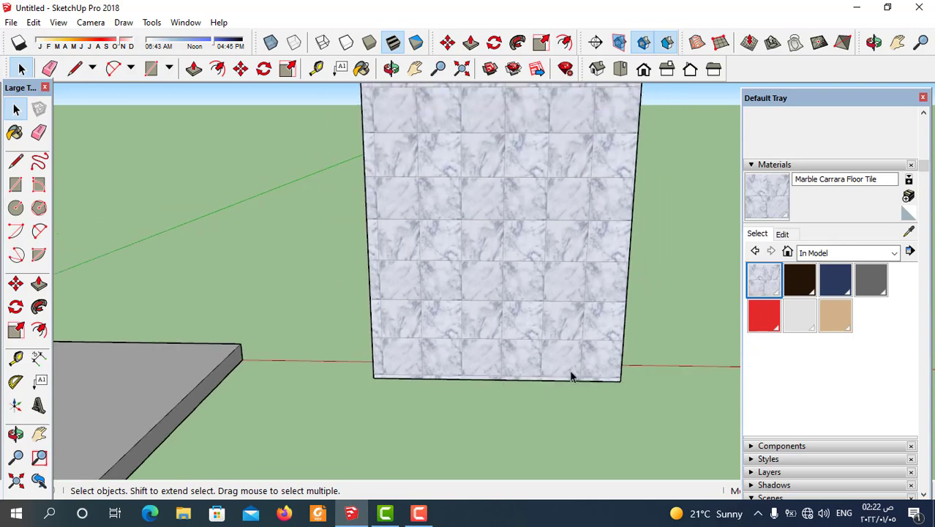
{"action": "left_click", "coordinate": [781, 234]}
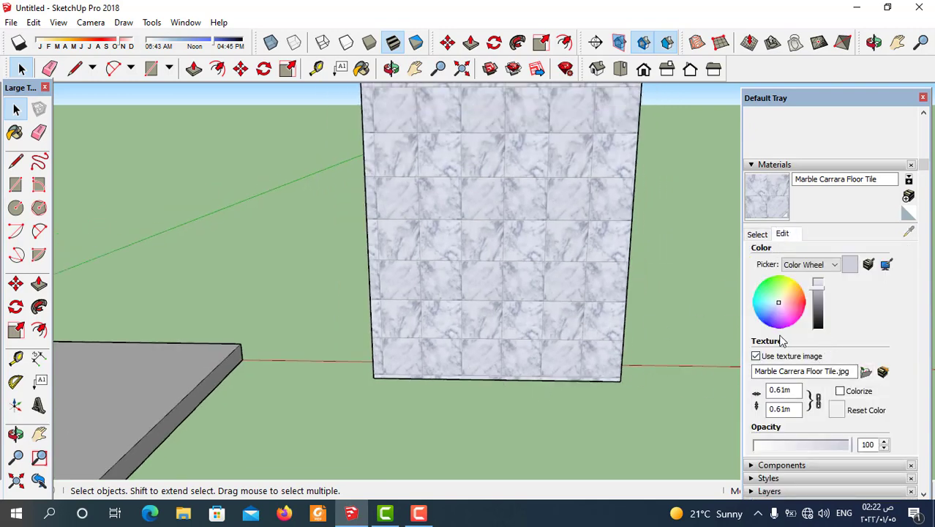
{"action": "scroll", "coordinate": [589, 307], "scroll_direction": "down", "scroll_amount": 2}
{"action": "scroll", "coordinate": [588, 325], "scroll_direction": "down", "scroll_amount": 3}
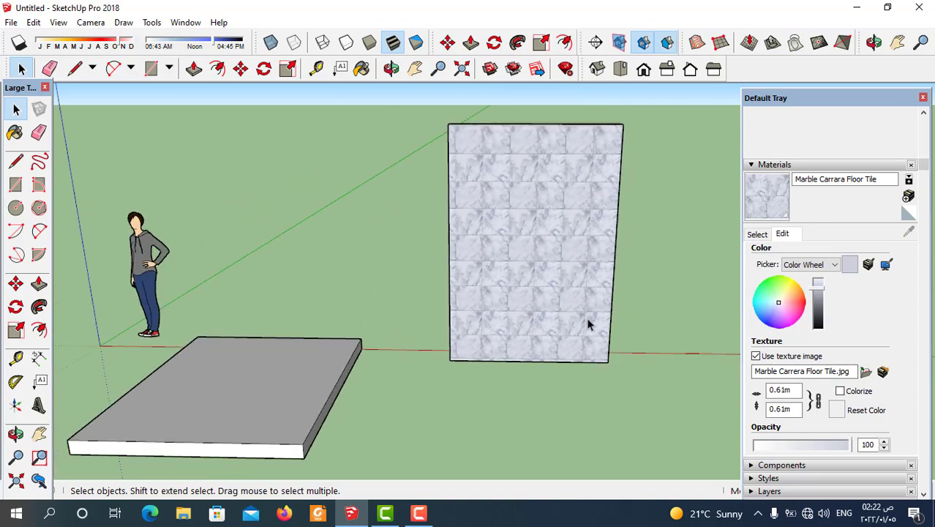
{"action": "scroll", "coordinate": [589, 128], "scroll_direction": "up", "scroll_amount": 1}
{"action": "scroll", "coordinate": [551, 302], "scroll_direction": "up", "scroll_amount": 2}
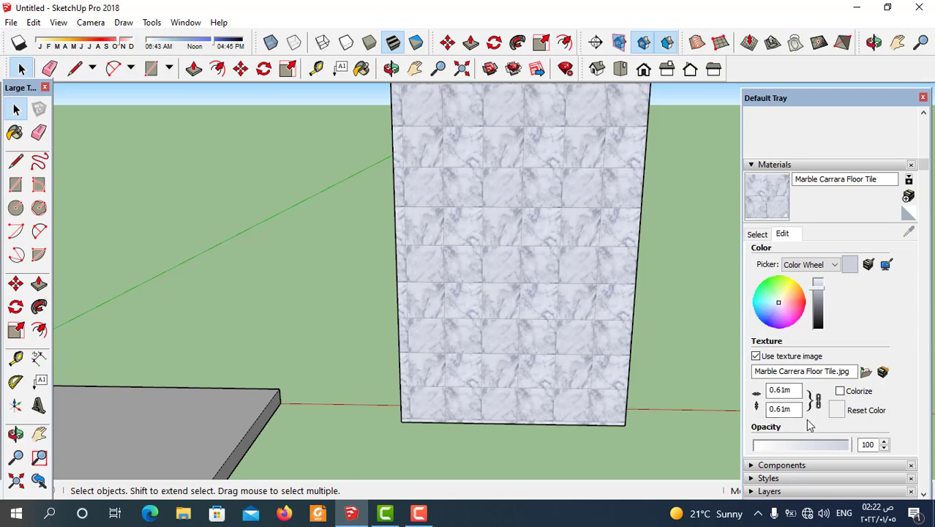
{"action": "scroll", "coordinate": [599, 431], "scroll_direction": "down", "scroll_amount": 2}
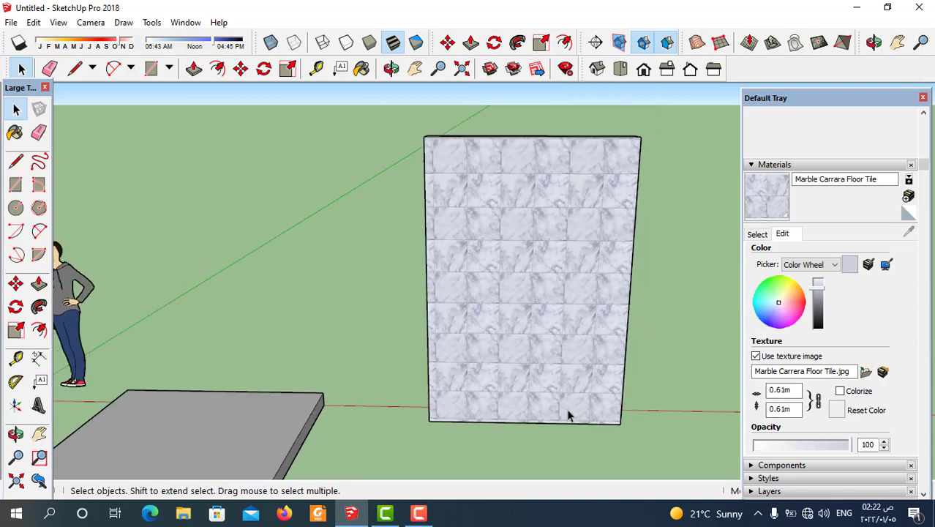
{"action": "scroll", "coordinate": [569, 416], "scroll_direction": "up", "scroll_amount": 1}
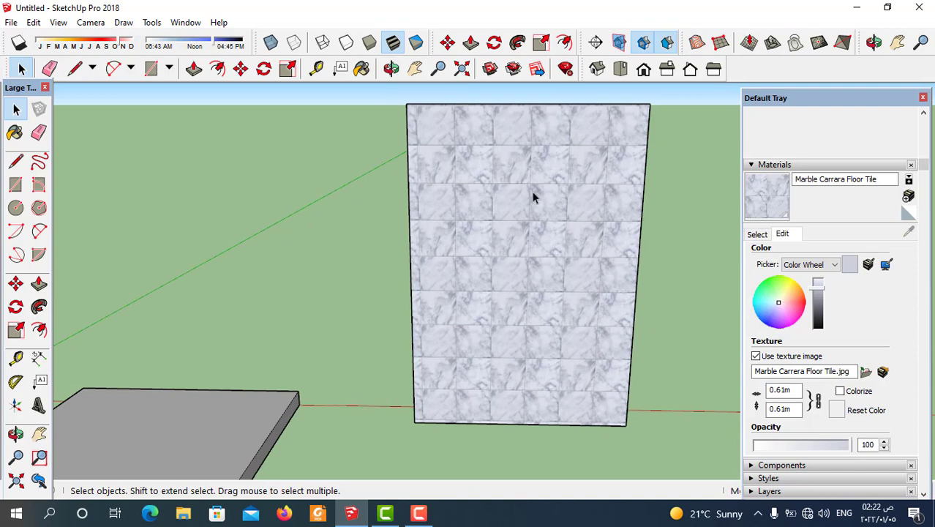
Open the Marble Carrera Floor Tile.jpg texture in Photos to check its four-tile grid.
{"action": "left_click", "coordinate": [884, 372]}
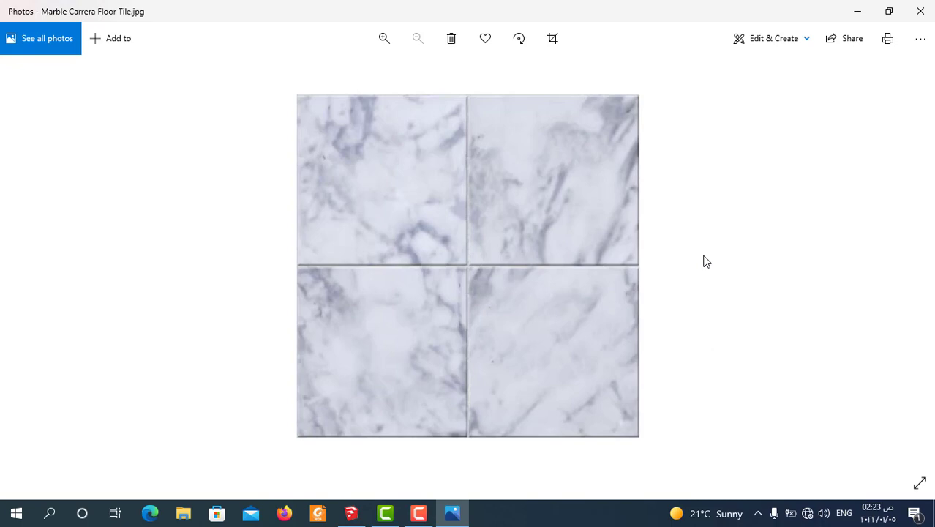
Close Photos and set the marble texture size to 1.20m.
{"action": "left_click", "coordinate": [922, 16]}
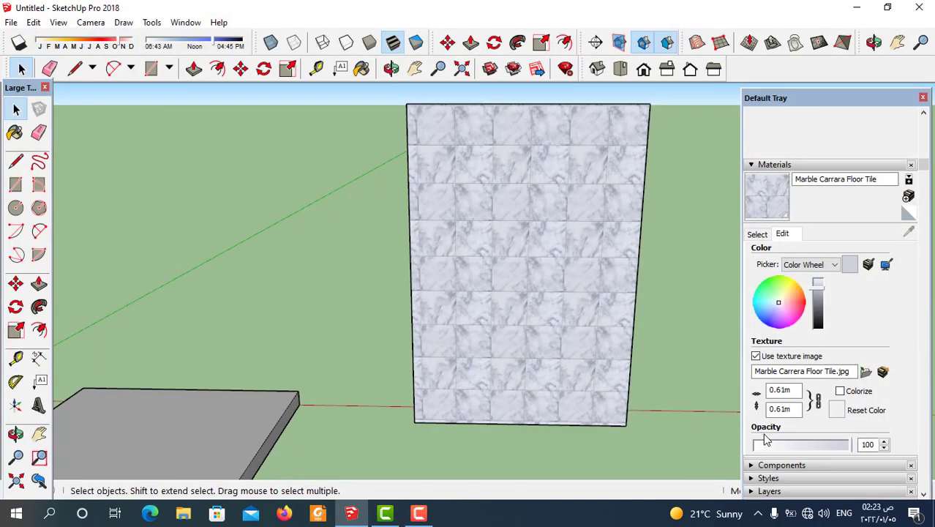
{"action": "left_click_drag", "start_coordinate": [795, 408], "coordinate": [767, 407]}
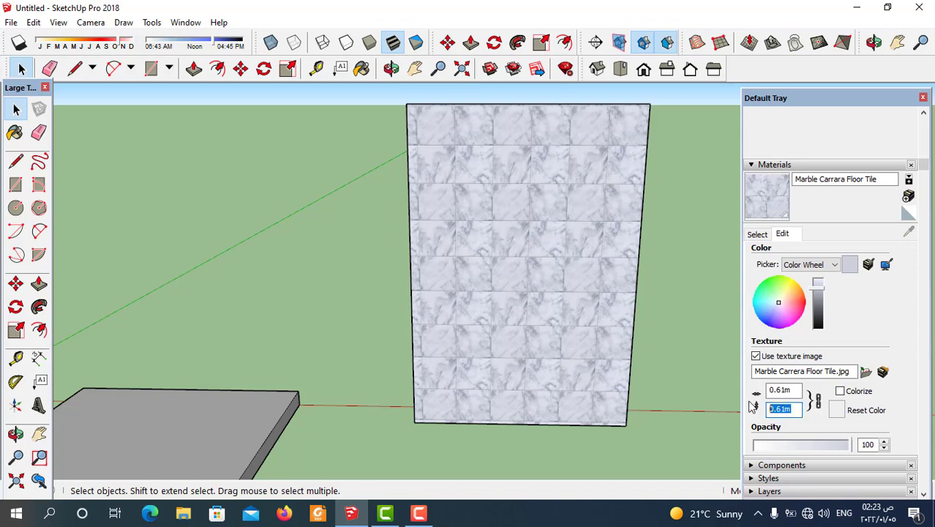
{"action": "type", "text": "1"}
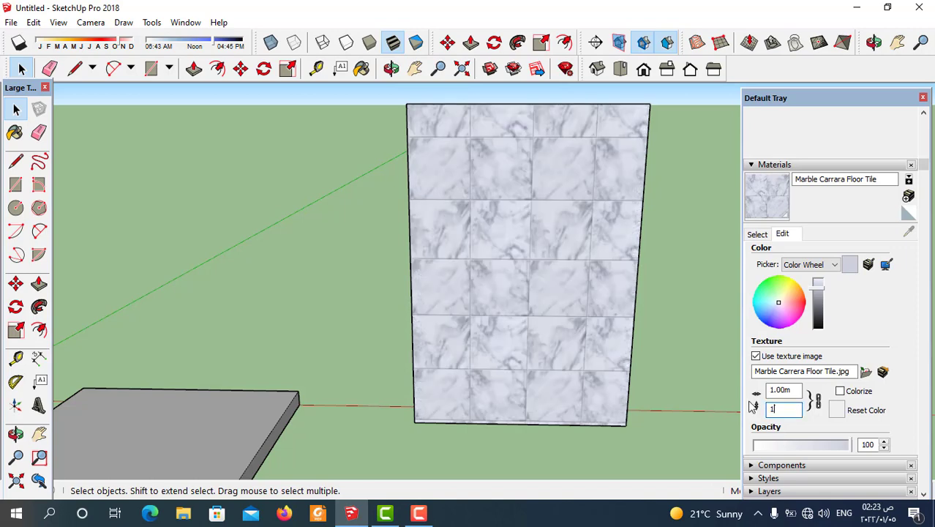
{"action": "type", "text": ".2"}
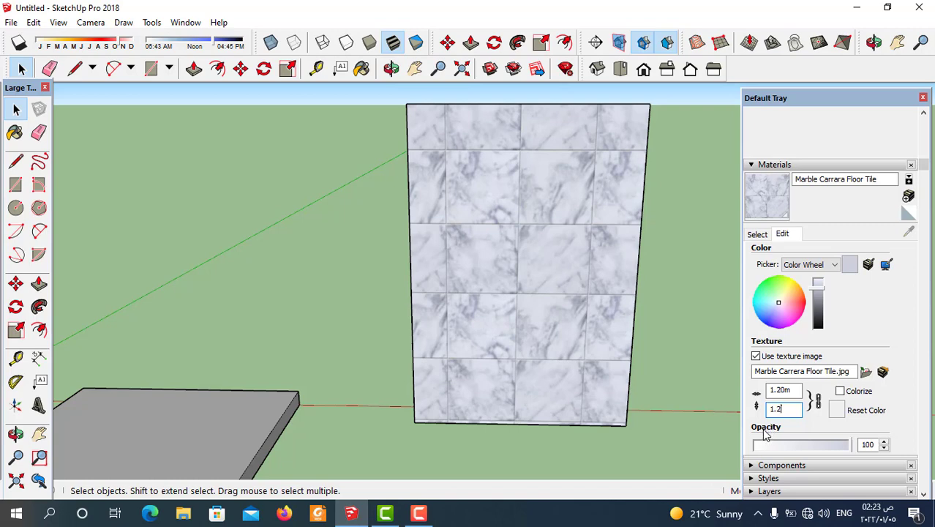
{"action": "left_click", "coordinate": [795, 392]}
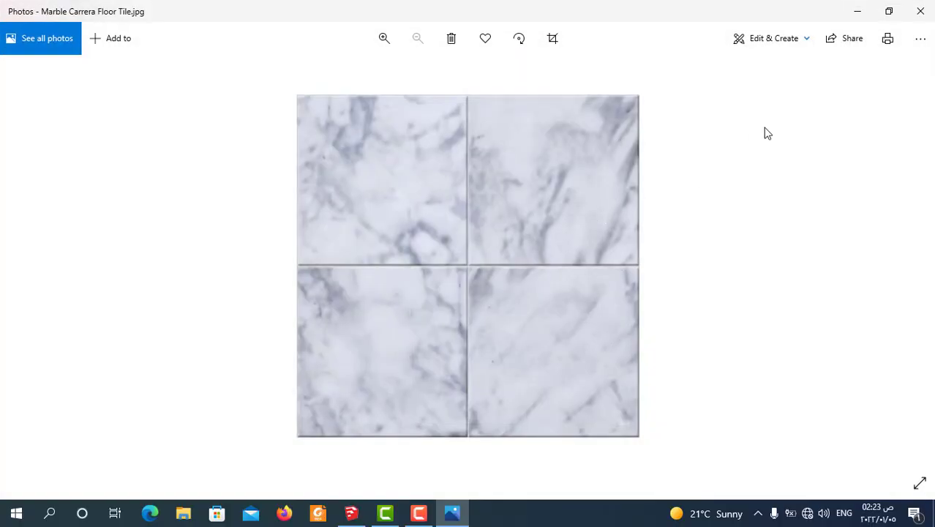
Return to SketchUp and orbit to view the 1.20m marble-tiled wall face-on.
{"action": "left_click", "coordinate": [921, 11]}
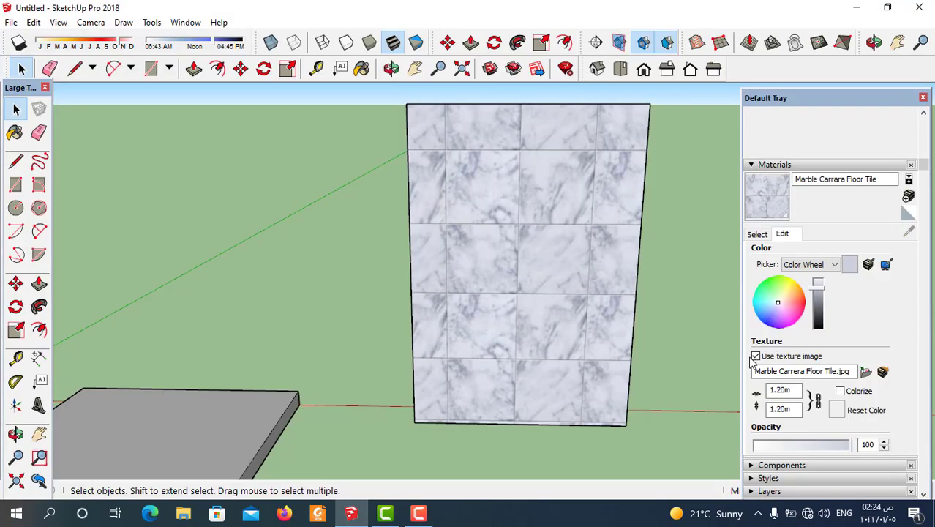
{"action": "double_click", "coordinate": [772, 409]}
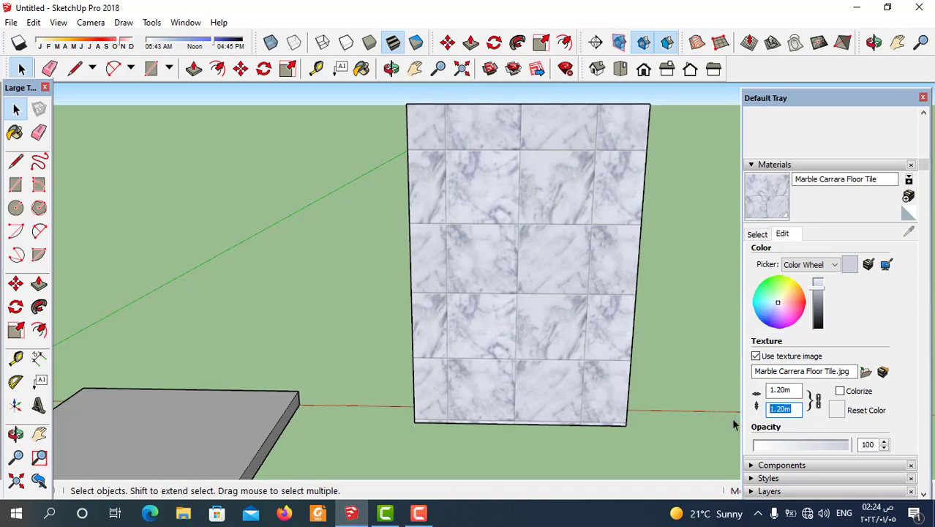
{"action": "scroll", "coordinate": [630, 326], "scroll_direction": "down", "scroll_amount": 1}
{"action": "scroll", "coordinate": [557, 363], "scroll_direction": "up", "scroll_amount": 1}
{"action": "mouse_move", "coordinate": [549, 371]}
{"action": "middle_mouse_down"}
{"action": "mouse_move", "coordinate": [549, 292]}
{"action": "mouse_move", "coordinate": [538, 384]}
{"action": "middle_mouse_up"}
{"action": "scroll", "coordinate": [538, 381], "scroll_direction": "up", "scroll_amount": 1}
{"action": "middle_click_drag", "start_coordinate": [562, 349], "coordinate": [541, 421]}
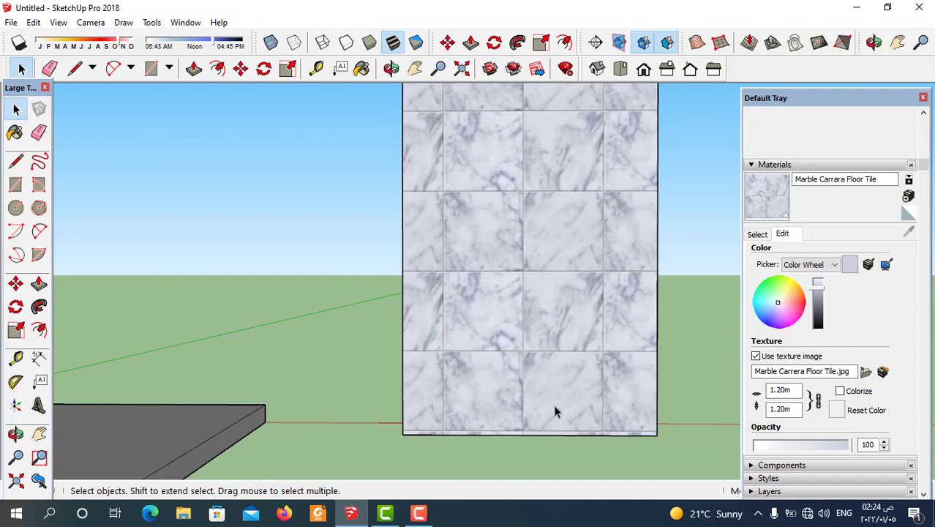
{"action": "left_click", "coordinate": [318, 69]}
{"action": "scroll", "coordinate": [545, 439], "scroll_direction": "up", "scroll_amount": 1}
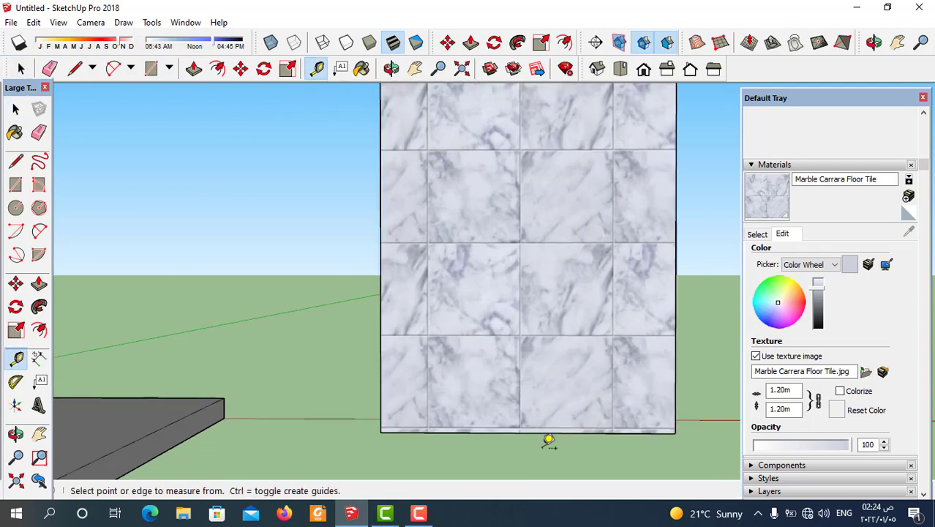
{"action": "scroll", "coordinate": [549, 435], "scroll_direction": "up", "scroll_amount": 2}
{"action": "scroll", "coordinate": [585, 406], "scroll_direction": "up", "scroll_amount": 1}
{"action": "scroll", "coordinate": [662, 350], "scroll_direction": "up", "scroll_amount": 1}
{"action": "scroll", "coordinate": [469, 286], "scroll_direction": "up", "scroll_amount": 1}
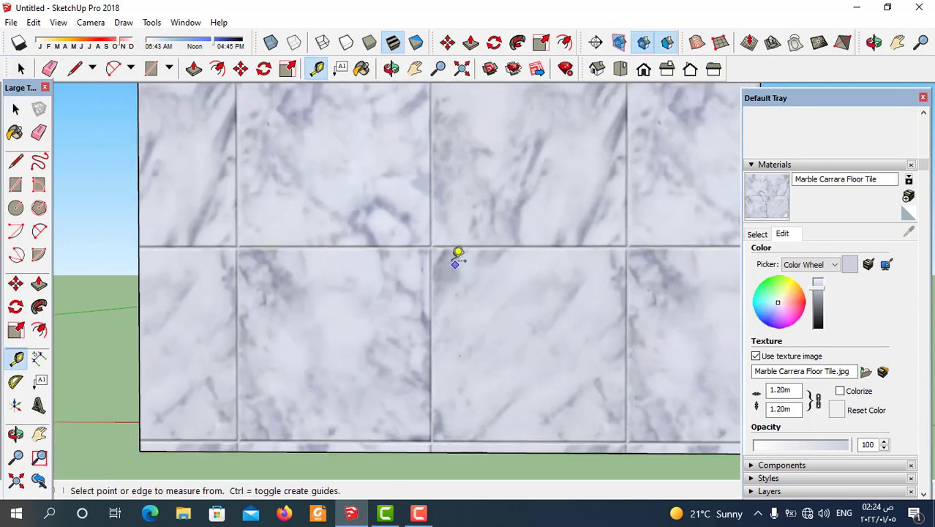
{"action": "left_click", "coordinate": [431, 245]}
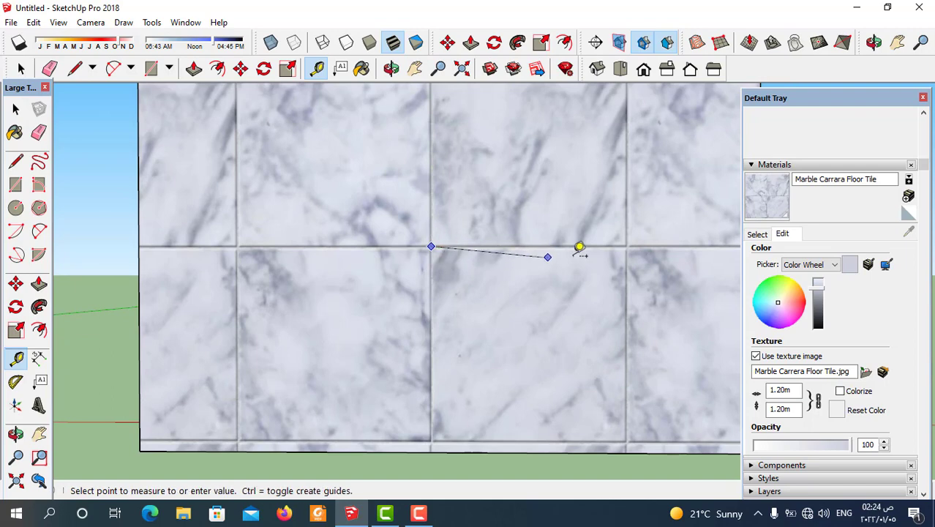
{"action": "left_click", "coordinate": [628, 248]}
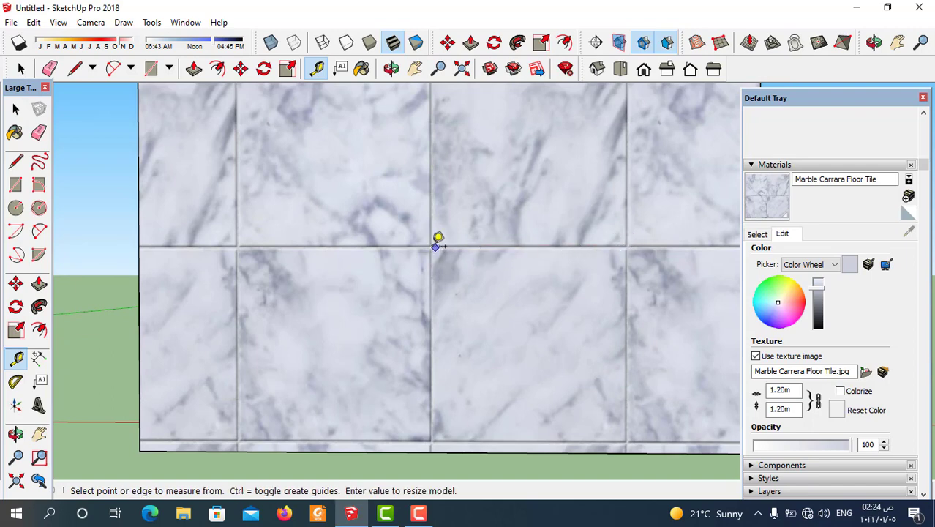
{"action": "left_click", "coordinate": [432, 246]}
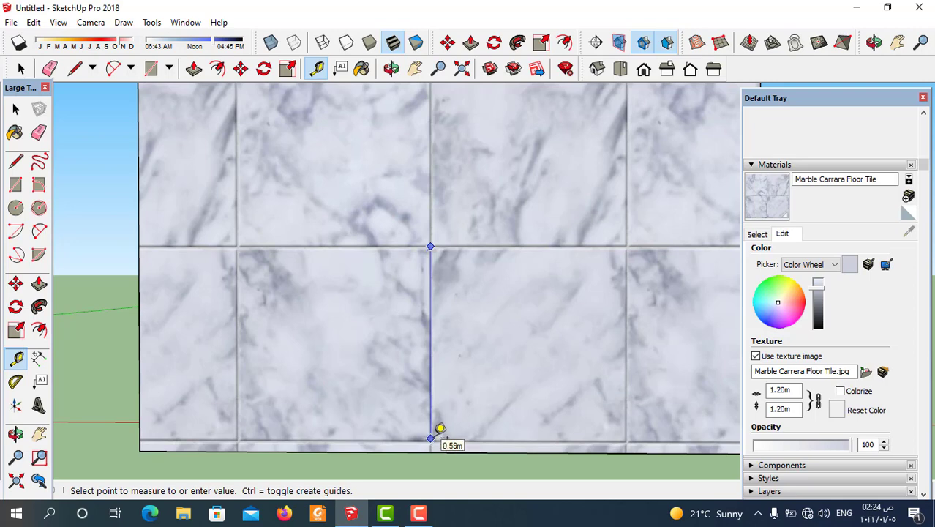
{"action": "scroll", "coordinate": [456, 404], "scroll_direction": "down", "scroll_amount": 2}
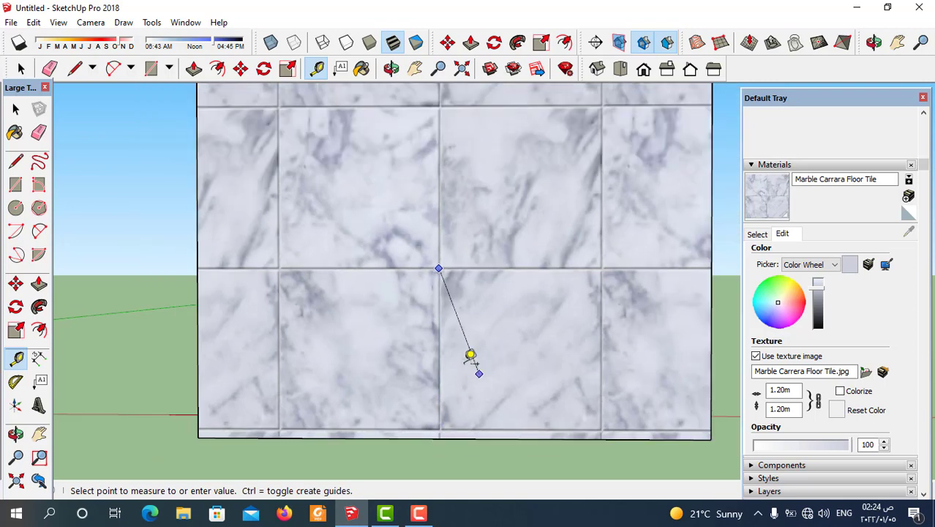
{"action": "left_click", "coordinate": [21, 68]}
{"action": "scroll", "coordinate": [451, 336], "scroll_direction": "down", "scroll_amount": 2}
{"action": "scroll", "coordinate": [601, 411], "scroll_direction": "down", "scroll_amount": 1}
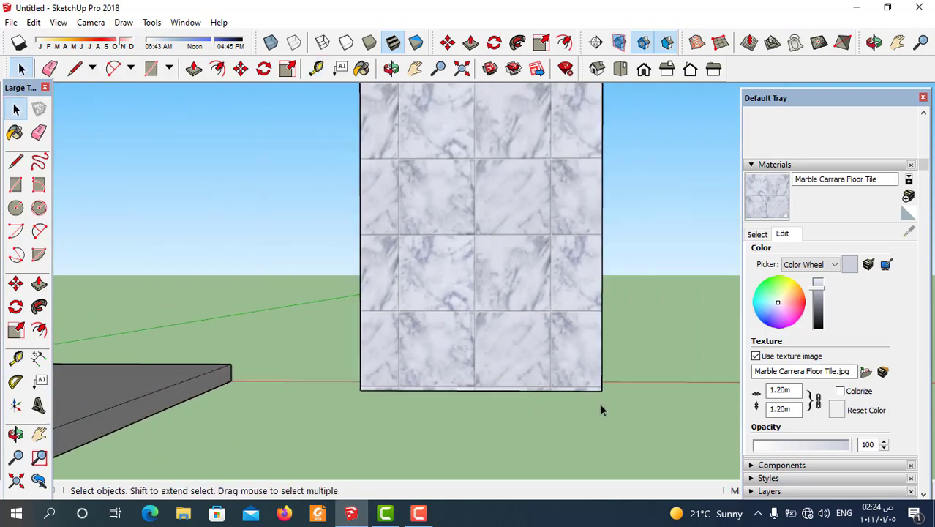
{"action": "scroll", "coordinate": [522, 464], "scroll_direction": "down", "scroll_amount": 1}
View Marble Carrera Floor Tile.jpg in Photos, showing its two-by-two block of tiles.
{"action": "scroll", "coordinate": [545, 230], "scroll_direction": "down", "scroll_amount": 1}
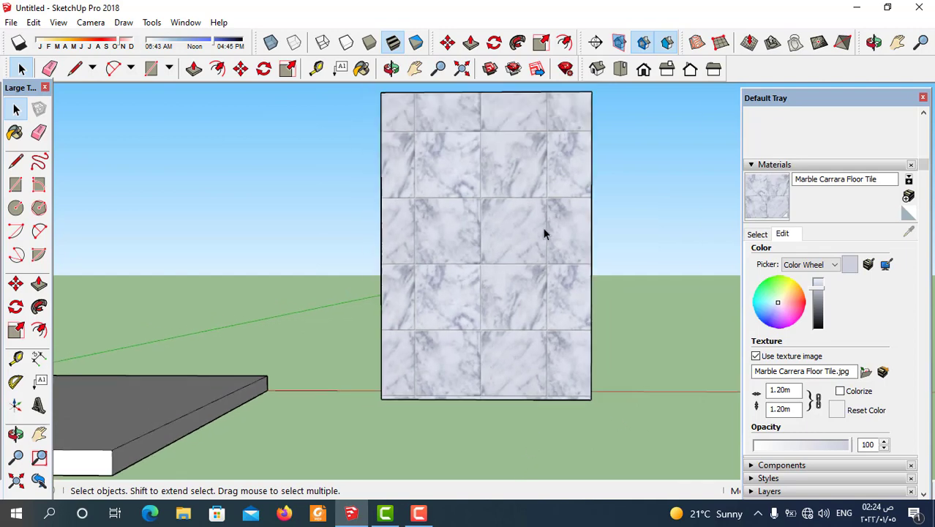
{"action": "scroll", "coordinate": [543, 230], "scroll_direction": "up", "scroll_amount": 1}
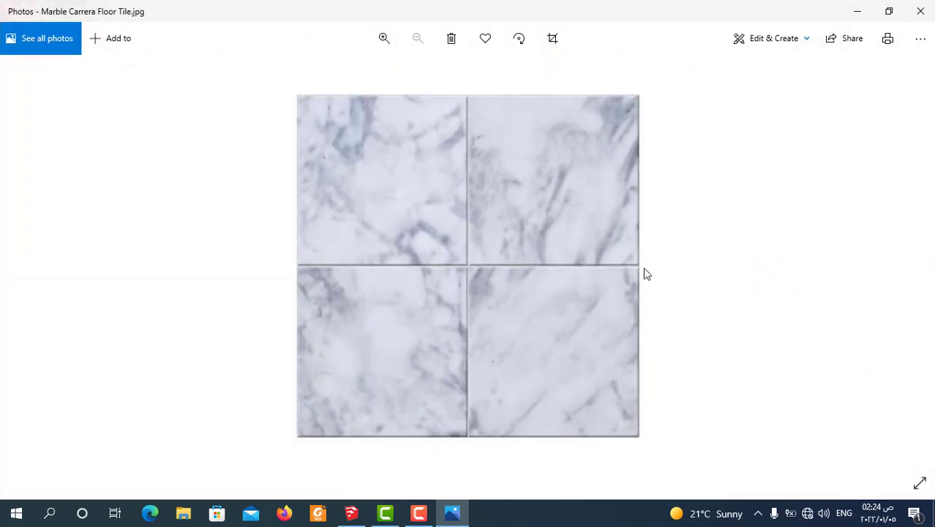
Close Photos and resize the marble texture to 0.60m by 0.60m.
{"action": "left_click", "coordinate": [921, 11]}
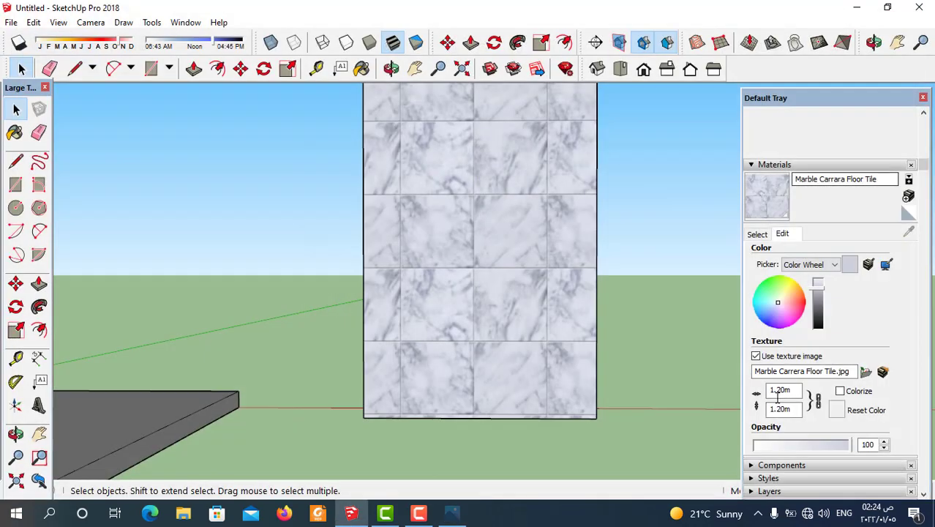
{"action": "double_click", "coordinate": [793, 408]}
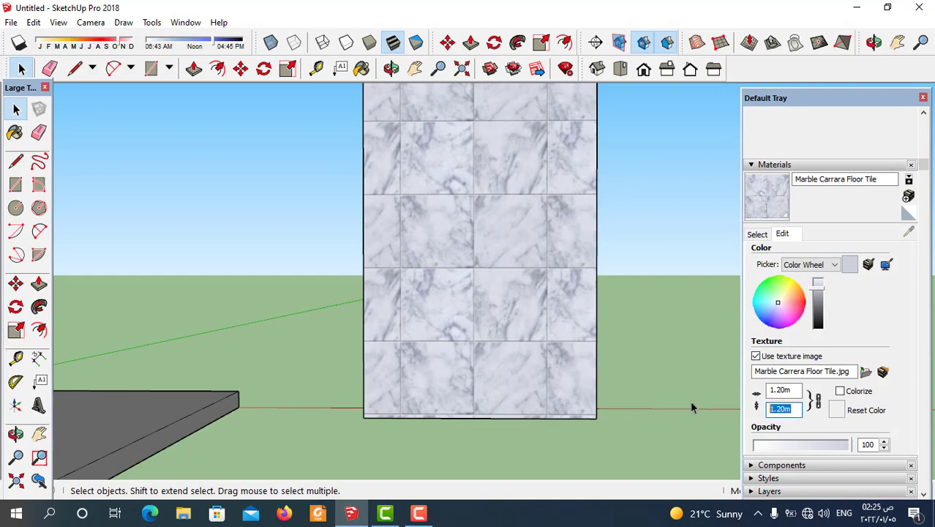
{"action": "type", "text": ".6"}
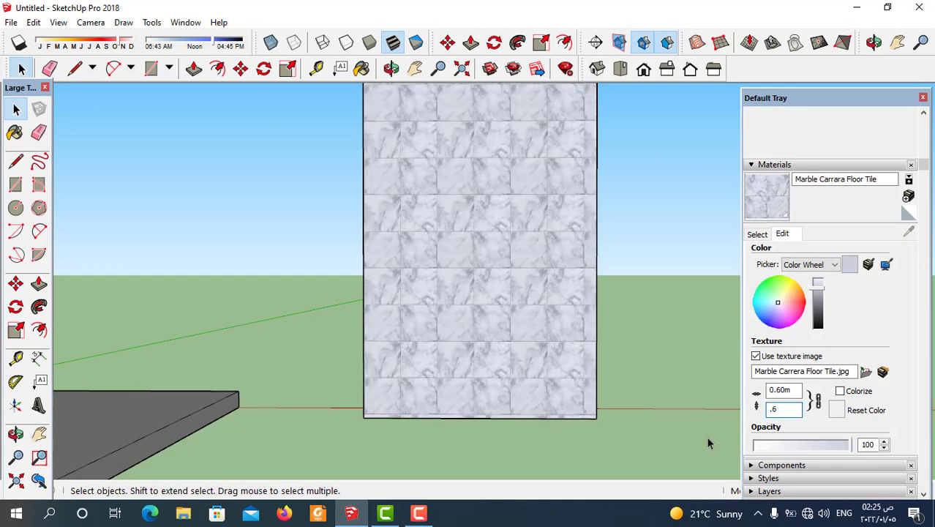
{"action": "key", "text": "Return"}
{"action": "scroll", "coordinate": [591, 415], "scroll_direction": "up", "scroll_amount": 2}
{"action": "scroll", "coordinate": [575, 423], "scroll_direction": "down", "scroll_amount": 1}
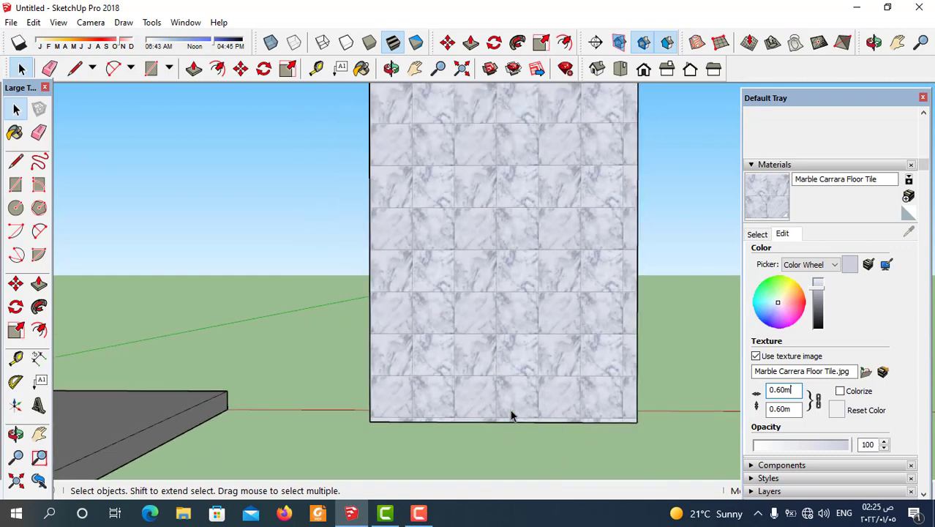
{"action": "scroll", "coordinate": [513, 409], "scroll_direction": "up", "scroll_amount": 1}
{"action": "scroll", "coordinate": [519, 409], "scroll_direction": "up", "scroll_amount": 1}
{"action": "scroll", "coordinate": [664, 424], "scroll_direction": "up", "scroll_amount": 1}
{"action": "scroll", "coordinate": [655, 422], "scroll_direction": "up", "scroll_amount": 2}
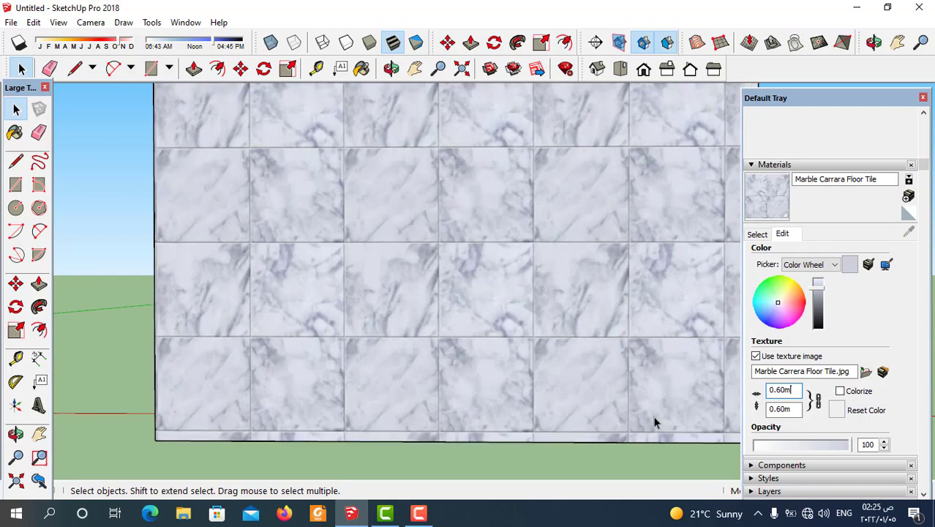
{"action": "left_click", "coordinate": [316, 68]}
{"action": "scroll", "coordinate": [556, 424], "scroll_direction": "up", "scroll_amount": 2}
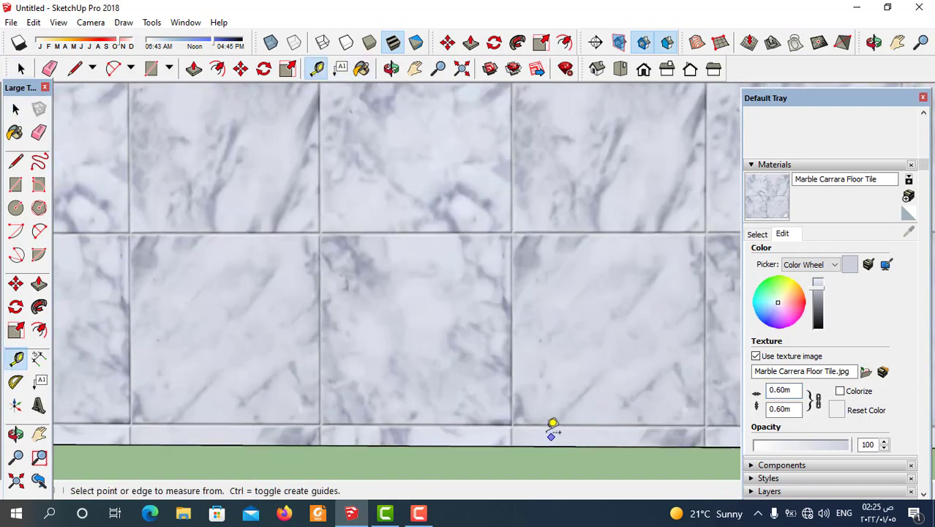
{"action": "left_click", "coordinate": [514, 422]}
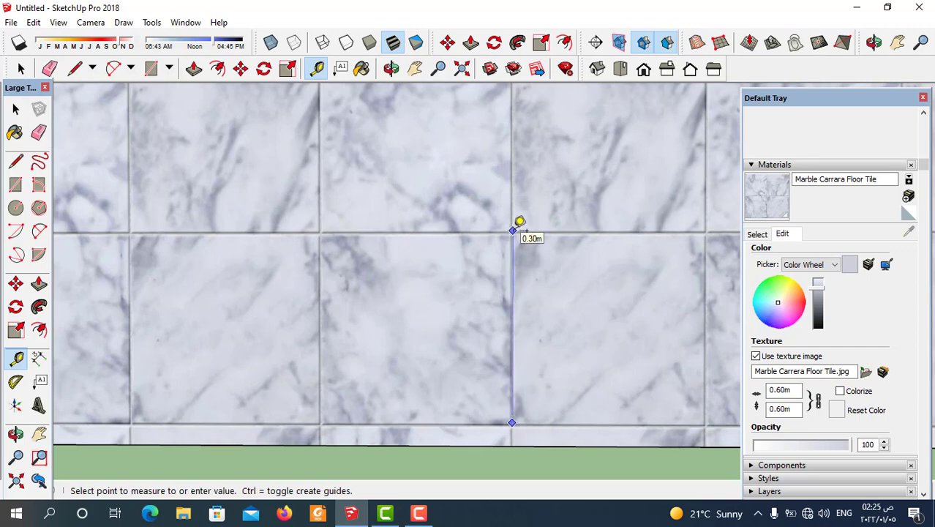
{"action": "scroll", "coordinate": [520, 328], "scroll_direction": "down", "scroll_amount": 2}
{"action": "scroll", "coordinate": [521, 358], "scroll_direction": "down", "scroll_amount": 1}
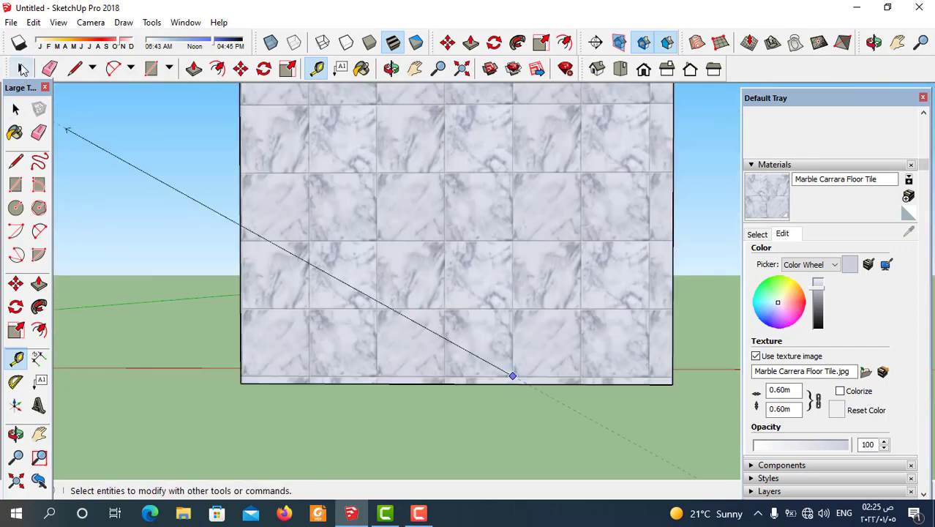
Switch back to Select and orbit around the marble wall and the slab.
{"action": "left_click", "coordinate": [22, 69]}
{"action": "mouse_move", "coordinate": [599, 382]}
{"action": "middle_mouse_down"}
{"action": "mouse_move", "coordinate": [584, 372]}
{"action": "mouse_move", "coordinate": [560, 395]}
{"action": "middle_mouse_up"}
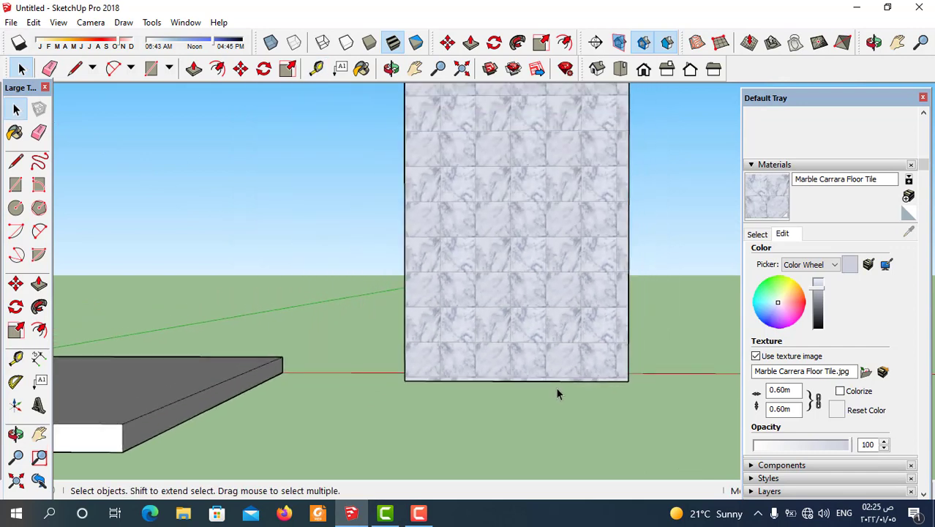
{"action": "scroll", "coordinate": [584, 323], "scroll_direction": "down", "scroll_amount": 1}
{"action": "scroll", "coordinate": [584, 323], "scroll_direction": "down", "scroll_amount": 2}
{"action": "scroll", "coordinate": [578, 322], "scroll_direction": "down", "scroll_amount": 1}
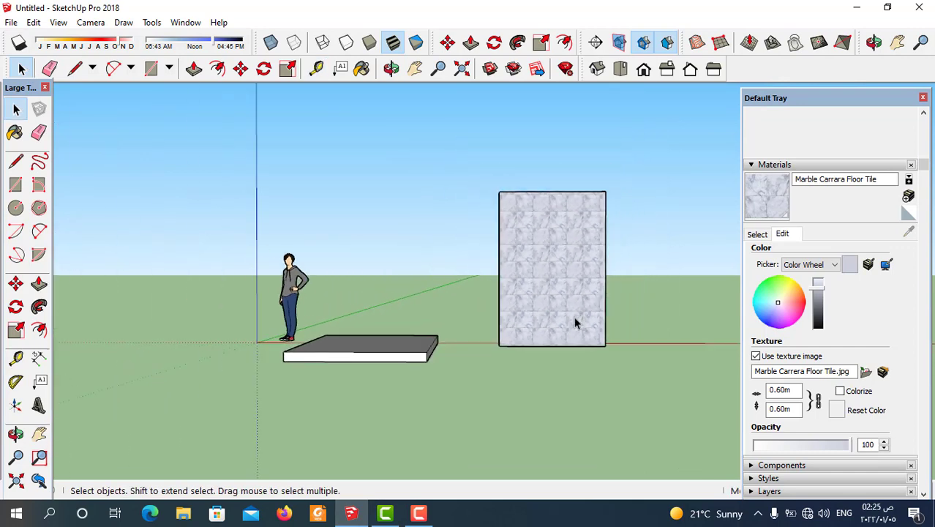
{"action": "mouse_move", "coordinate": [575, 323]}
{"action": "middle_mouse_down"}
{"action": "mouse_move", "coordinate": [568, 355]}
{"action": "mouse_move", "coordinate": [614, 334]}
{"action": "mouse_move", "coordinate": [582, 328]}
{"action": "middle_mouse_up"}
{"action": "scroll", "coordinate": [611, 316], "scroll_direction": "up", "scroll_amount": 2}
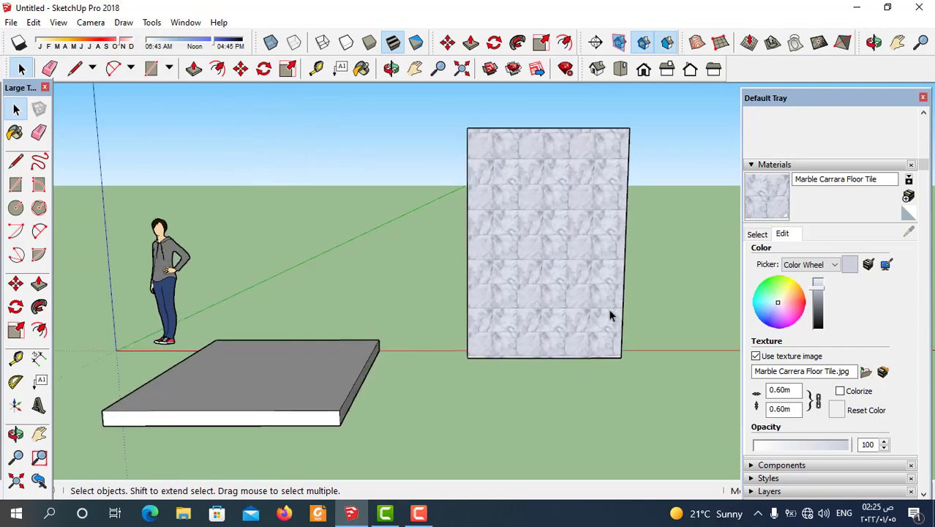
{"action": "scroll", "coordinate": [614, 208], "scroll_direction": "up", "scroll_amount": 1}
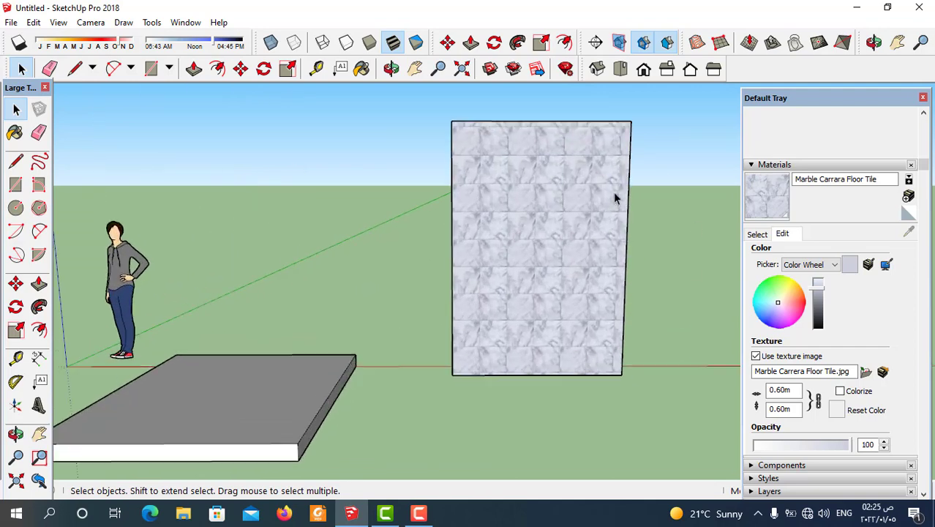
{"action": "scroll", "coordinate": [626, 205], "scroll_direction": "up", "scroll_amount": 2}
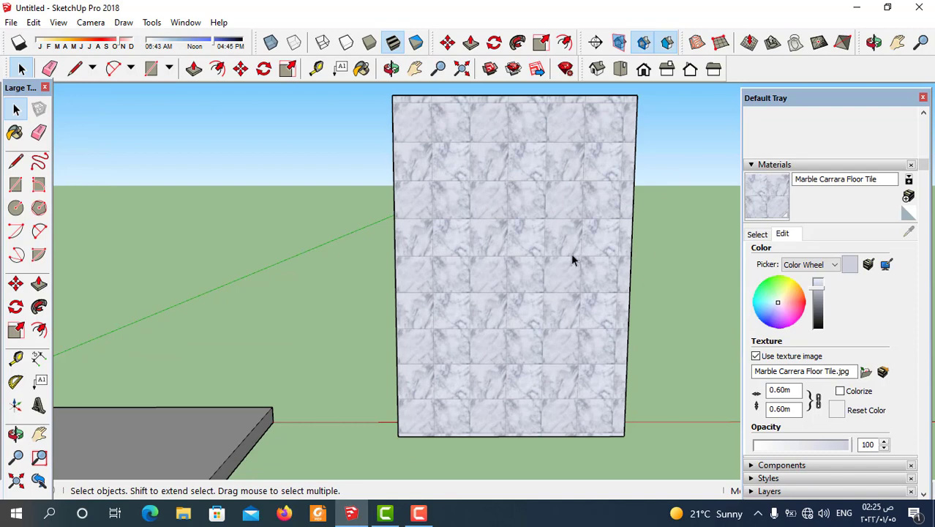
{"action": "scroll", "coordinate": [620, 272], "scroll_direction": "down", "scroll_amount": 1}
{"action": "scroll", "coordinate": [625, 294], "scroll_direction": "down", "scroll_amount": 2}
{"action": "scroll", "coordinate": [624, 294], "scroll_direction": "down", "scroll_amount": 2}
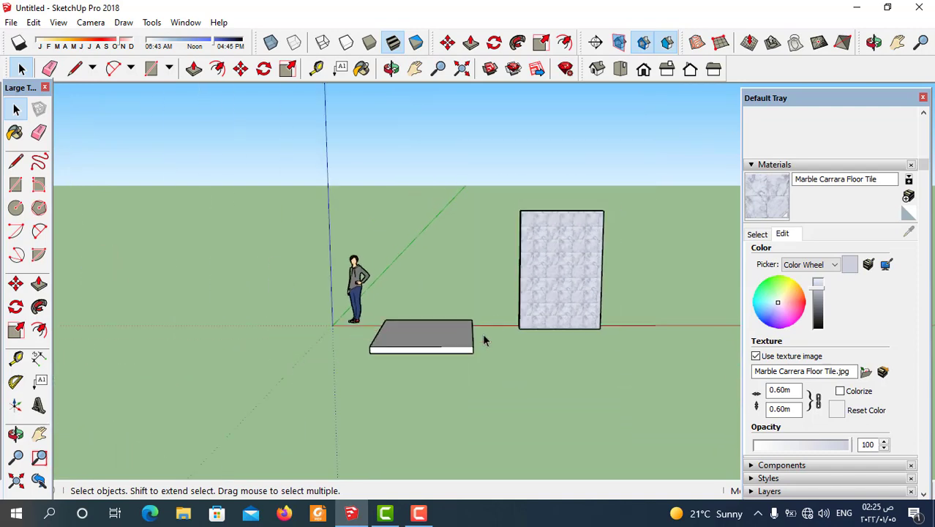
Orbit and zoom to look down onto the slab's plain white top face.
{"action": "middle_click_drag", "start_coordinate": [484, 336], "coordinate": [461, 438]}
{"action": "scroll", "coordinate": [470, 355], "scroll_direction": "up", "scroll_amount": 2}
{"action": "scroll", "coordinate": [395, 359], "scroll_direction": "up", "scroll_amount": 2}
{"action": "scroll", "coordinate": [389, 409], "scroll_direction": "up", "scroll_amount": 1}
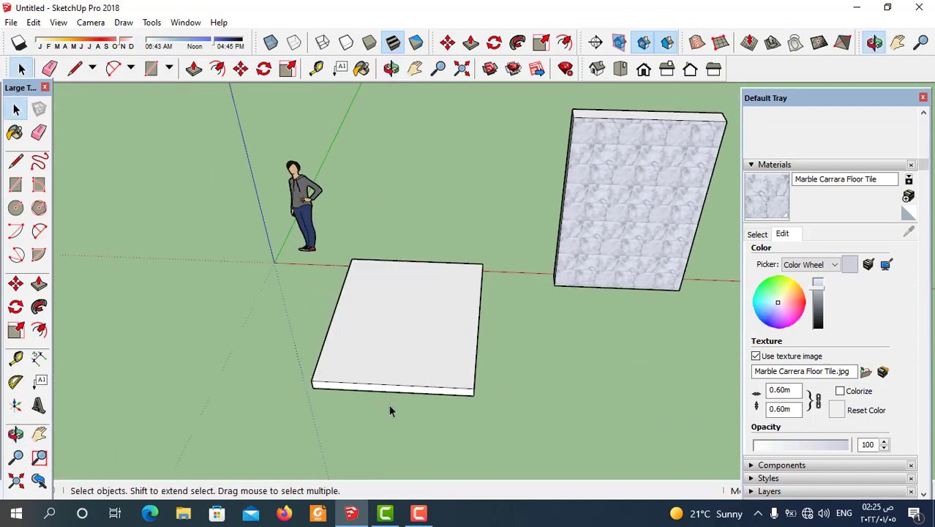
{"action": "scroll", "coordinate": [394, 382], "scroll_direction": "up", "scroll_amount": 1}
{"action": "scroll", "coordinate": [394, 382], "scroll_direction": "down", "scroll_amount": 1}
{"action": "mouse_move", "coordinate": [411, 358]}
{"action": "middle_mouse_down"}
{"action": "mouse_move", "coordinate": [394, 426]}
{"action": "mouse_move", "coordinate": [522, 276]}
{"action": "middle_mouse_up"}
{"action": "scroll", "coordinate": [463, 327], "scroll_direction": "up", "scroll_amount": 2}
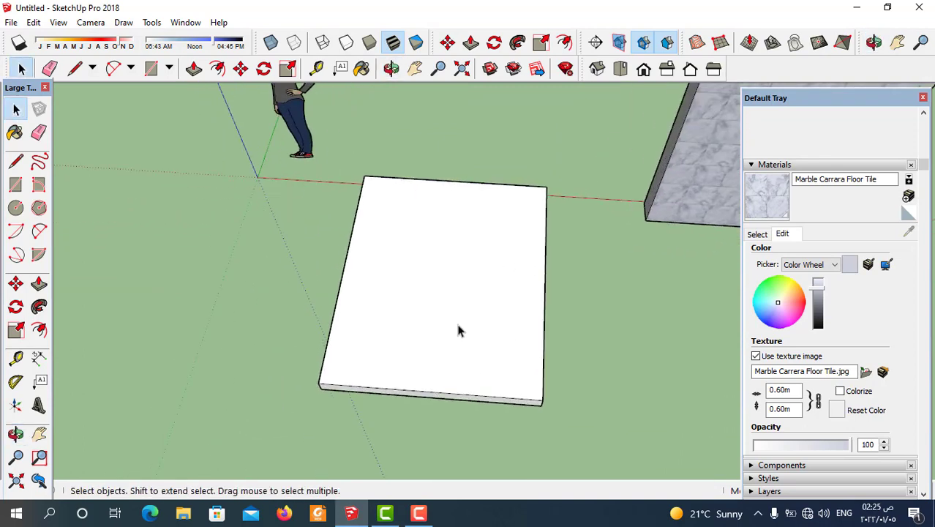
{"action": "mouse_move", "coordinate": [455, 320]}
{"action": "middle_mouse_down"}
{"action": "mouse_move", "coordinate": [446, 347]}
{"action": "mouse_move", "coordinate": [511, 282]}
{"action": "middle_mouse_up"}
{"action": "scroll", "coordinate": [430, 322], "scroll_direction": "up", "scroll_amount": 1}
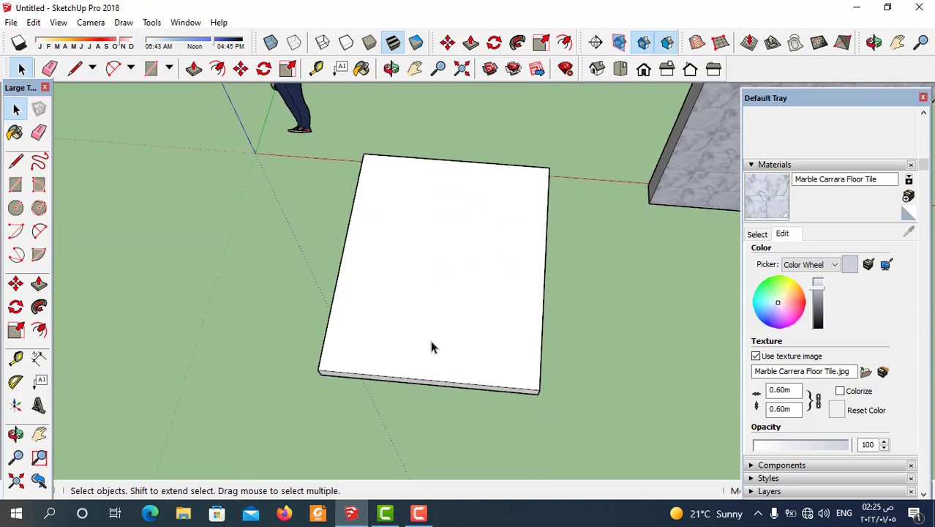
{"action": "middle_click_drag", "start_coordinate": [432, 344], "coordinate": [421, 381]}
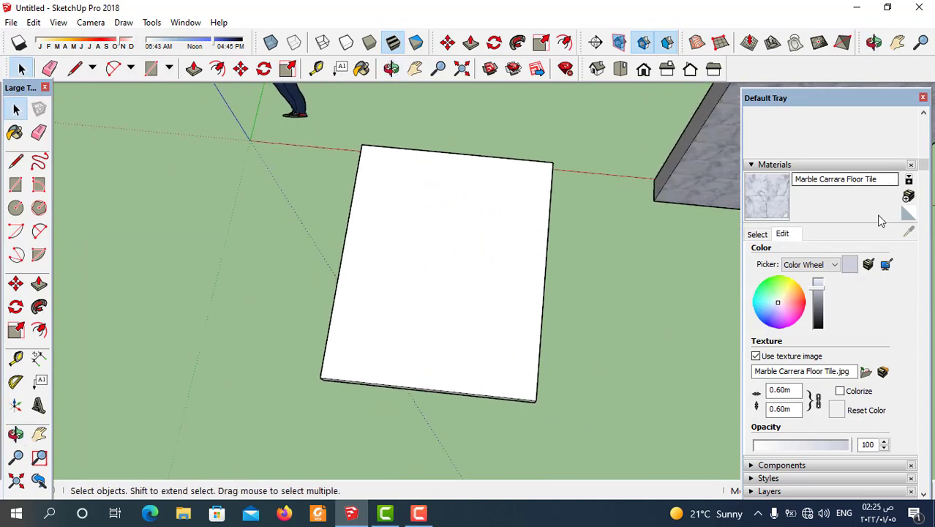
Pick Tile Limestone Multi from the Tile collection in the Materials Select tab.
{"action": "left_click", "coordinate": [835, 267]}
{"action": "left_click", "coordinate": [834, 267]}
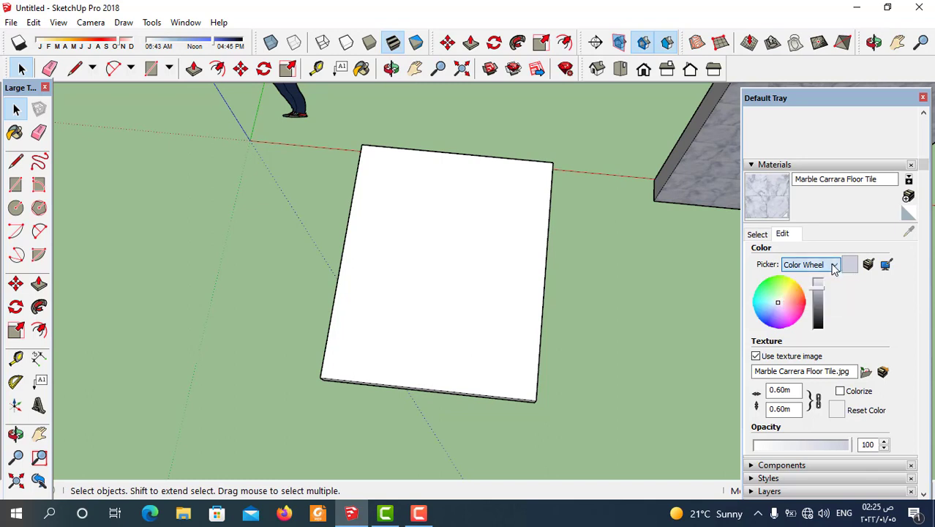
{"action": "left_click", "coordinate": [757, 234]}
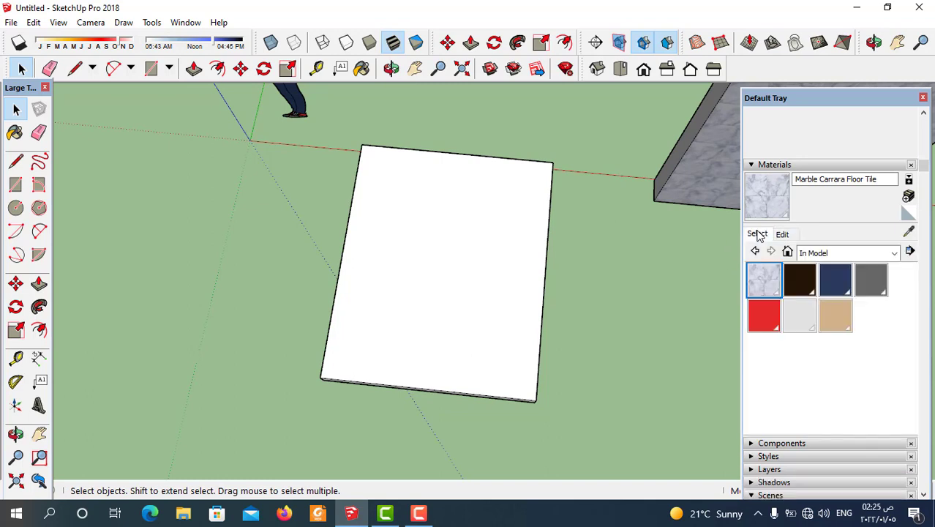
{"action": "left_click", "coordinate": [895, 260]}
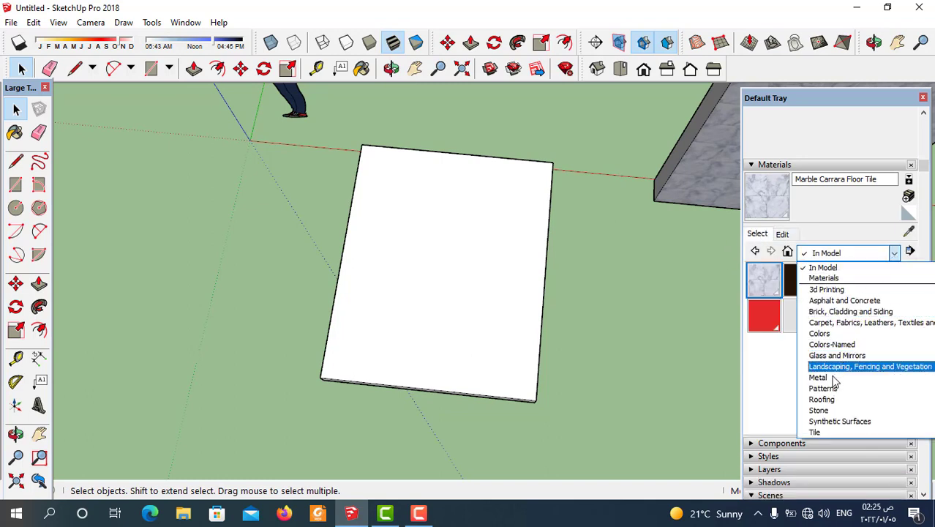
{"action": "scroll", "coordinate": [832, 390], "scroll_direction": "down", "scroll_amount": 1}
{"action": "scroll", "coordinate": [832, 392], "scroll_direction": "down", "scroll_amount": 1}
{"action": "left_click", "coordinate": [828, 400]}
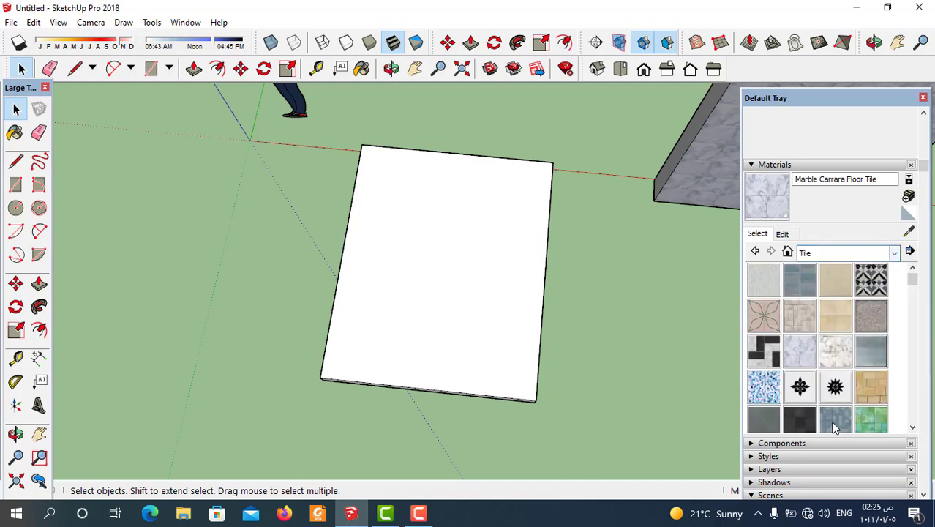
{"action": "scroll", "coordinate": [835, 429], "scroll_direction": "down", "scroll_amount": 3}
{"action": "scroll", "coordinate": [846, 384], "scroll_direction": "down", "scroll_amount": 3}
{"action": "scroll", "coordinate": [818, 366], "scroll_direction": "down", "scroll_amount": 2}
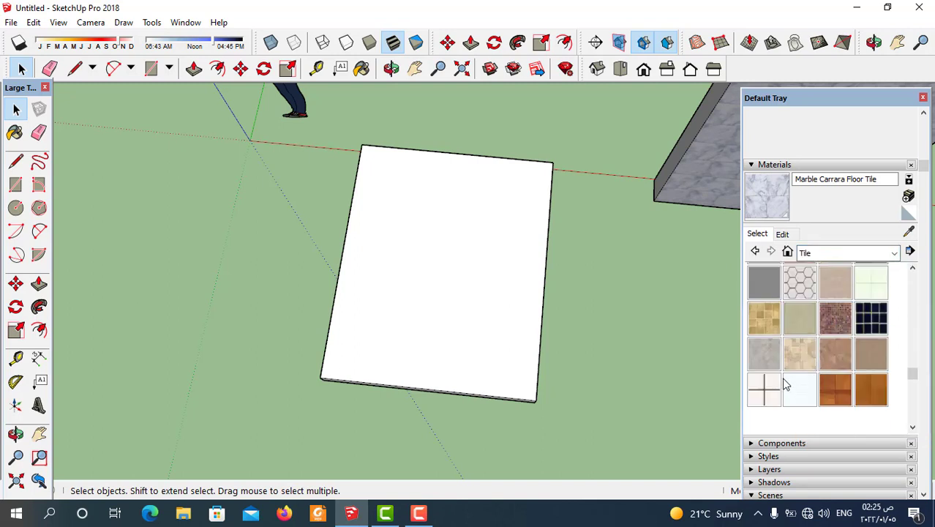
{"action": "left_click", "coordinate": [762, 328]}
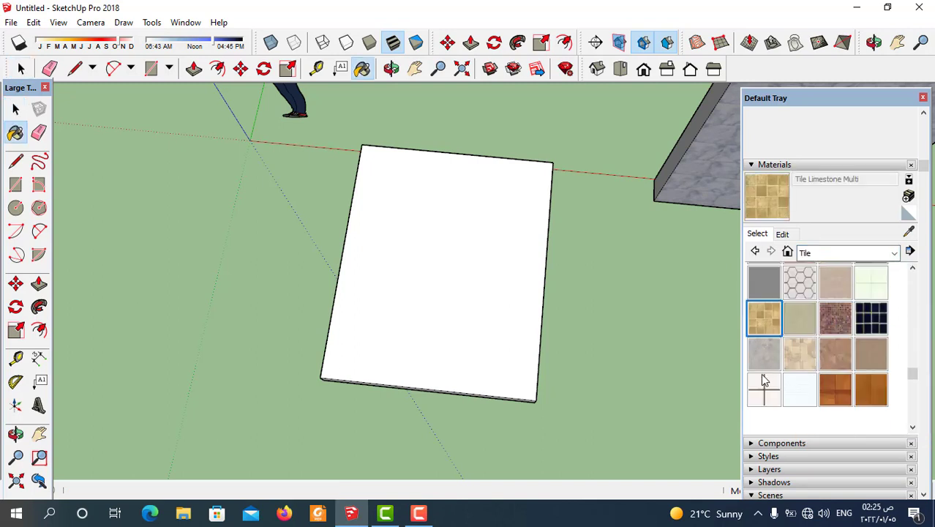
Paint the slab's white top with Tile Limestone Multi and orbit to view it.
{"action": "left_click", "coordinate": [470, 254]}
{"action": "mouse_move", "coordinate": [475, 225]}
{"action": "middle_mouse_down"}
{"action": "mouse_move", "coordinate": [495, 289]}
{"action": "mouse_move", "coordinate": [507, 252]}
{"action": "middle_mouse_up"}
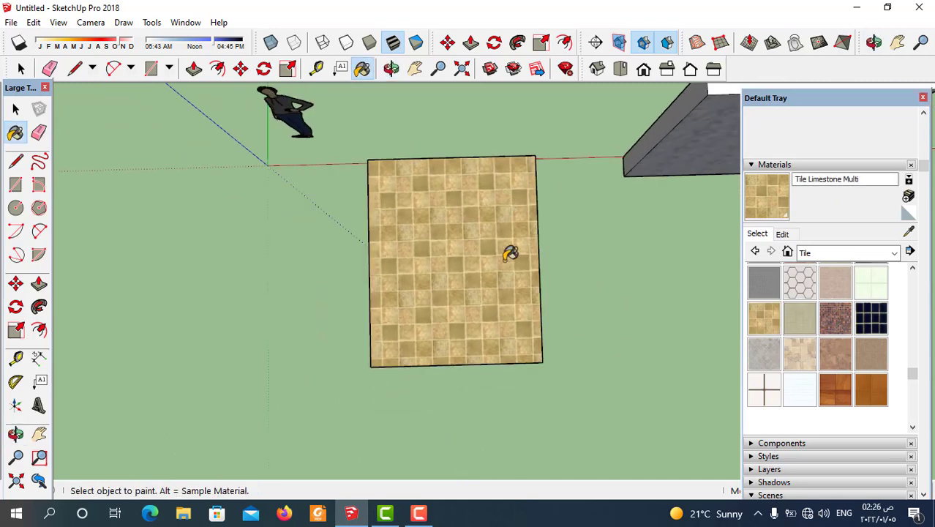
{"action": "scroll", "coordinate": [497, 346], "scroll_direction": "up", "scroll_amount": 2}
{"action": "middle_click_drag", "start_coordinate": [497, 347], "coordinate": [444, 335]}
{"action": "scroll", "coordinate": [444, 334], "scroll_direction": "up", "scroll_amount": 2}
{"action": "scroll", "coordinate": [444, 334], "scroll_direction": "up", "scroll_amount": 1}
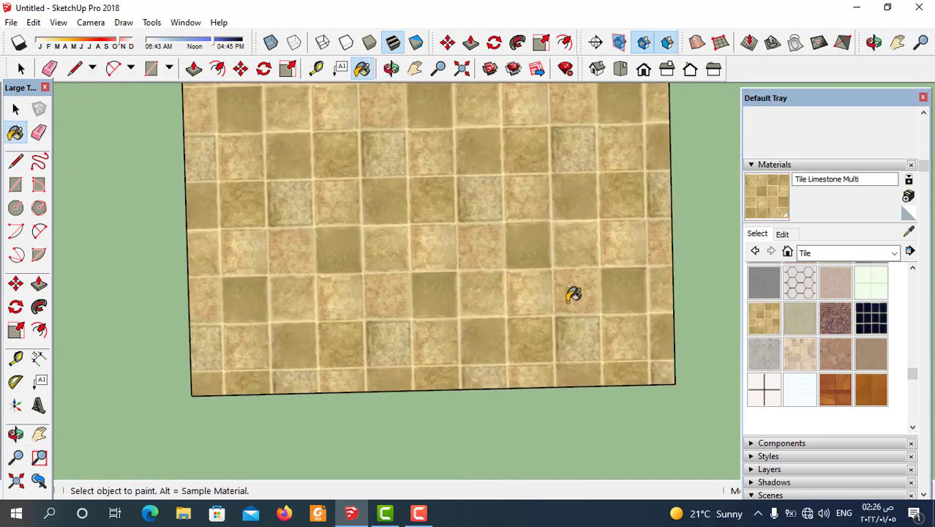
{"action": "left_click", "coordinate": [75, 68]}
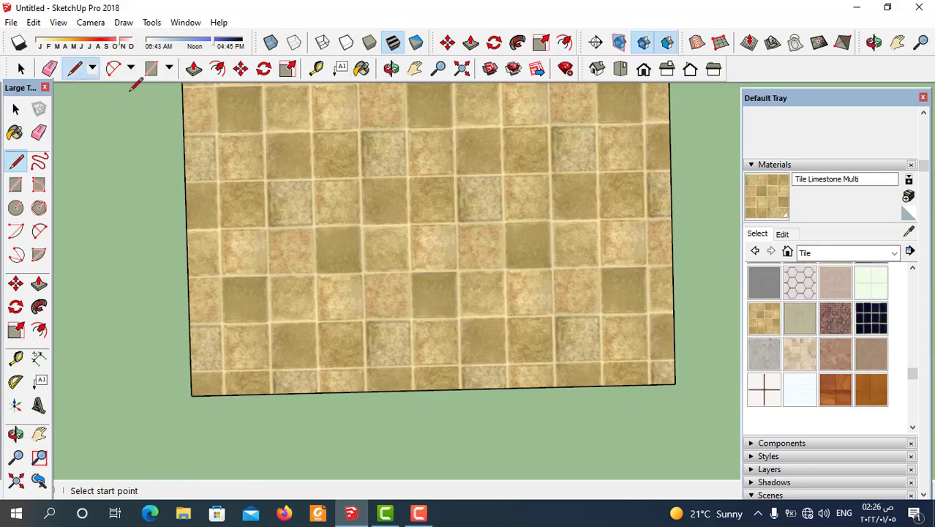
Measure one limestone tile with the Tape Measure, about 0.20m across.
{"action": "left_click", "coordinate": [316, 68]}
{"action": "scroll", "coordinate": [365, 293], "scroll_direction": "up", "scroll_amount": 2}
{"action": "scroll", "coordinate": [378, 322], "scroll_direction": "up", "scroll_amount": 2}
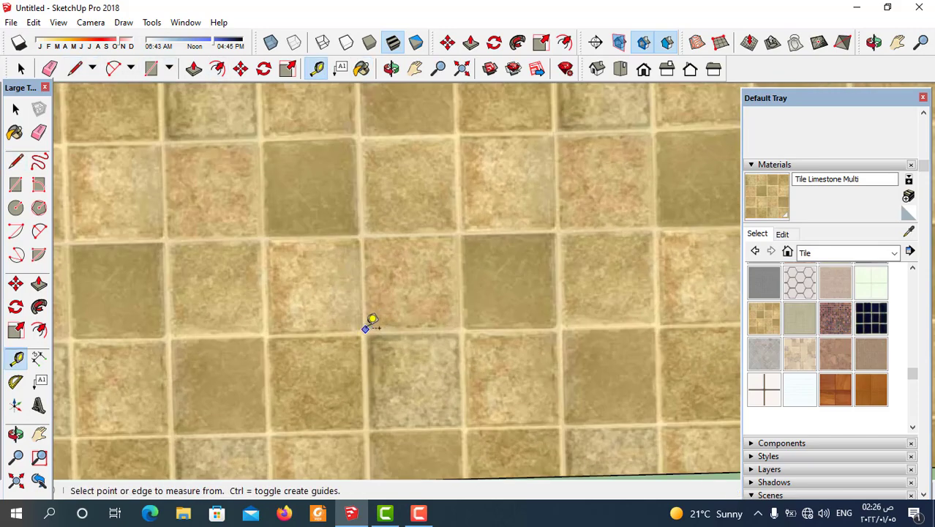
{"action": "left_click", "coordinate": [366, 330]}
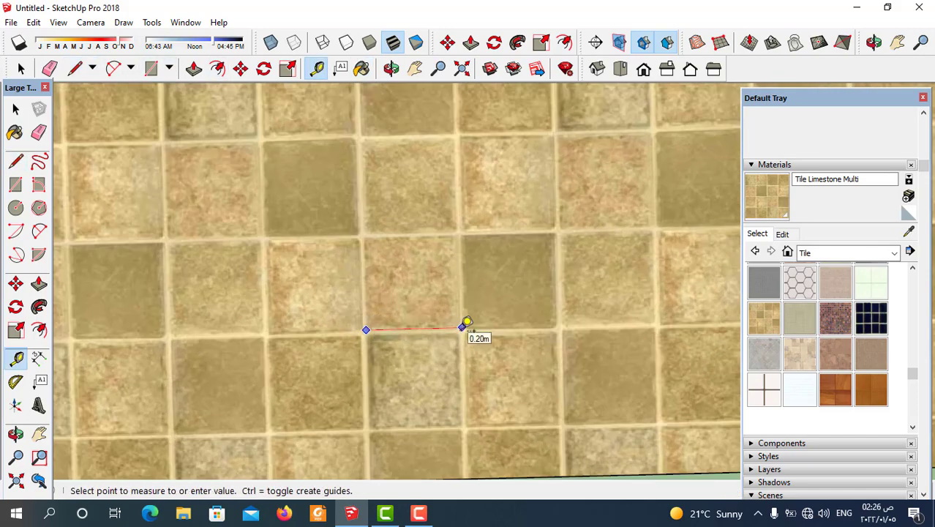
{"action": "left_click", "coordinate": [22, 68]}
Orbit around the tiled slab and show the In Model materials list.
{"action": "scroll", "coordinate": [459, 278], "scroll_direction": "down", "scroll_amount": 4}
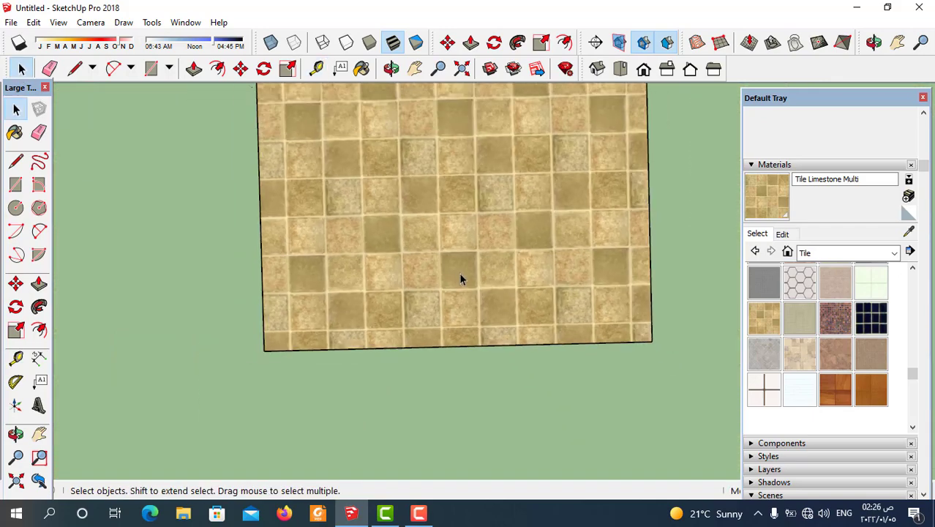
{"action": "mouse_move", "coordinate": [461, 278]}
{"action": "middle_mouse_down"}
{"action": "mouse_move", "coordinate": [456, 290]}
{"action": "mouse_move", "coordinate": [425, 281]}
{"action": "mouse_move", "coordinate": [428, 303]}
{"action": "mouse_move", "coordinate": [474, 318]}
{"action": "middle_mouse_up"}
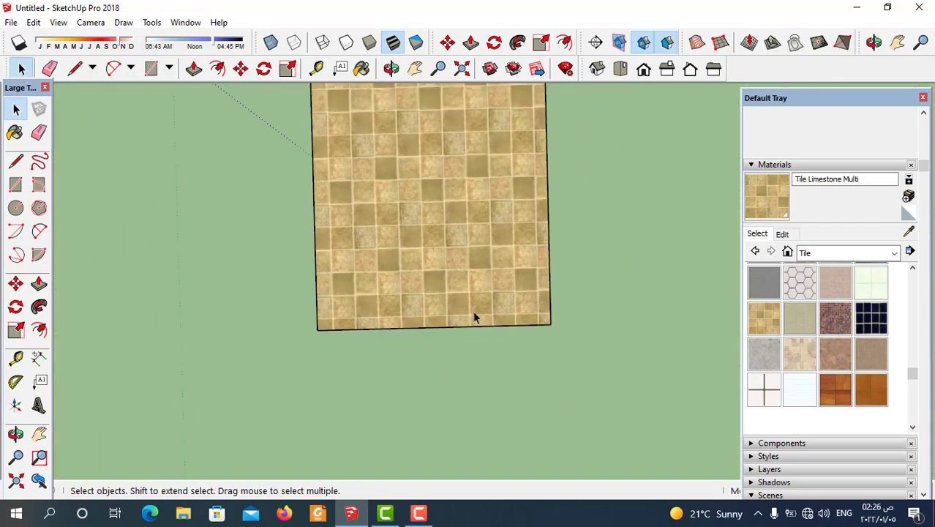
{"action": "left_click", "coordinate": [787, 253]}
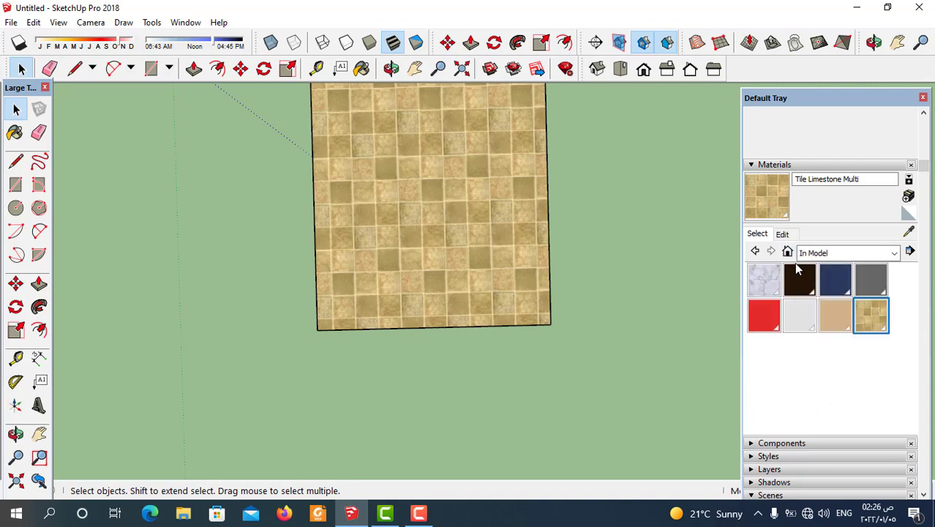
Inspect the four-by-four tile layout of Tile_Limestone_Multi.jpg in Photos, then close Photos.
{"action": "left_click", "coordinate": [782, 234]}
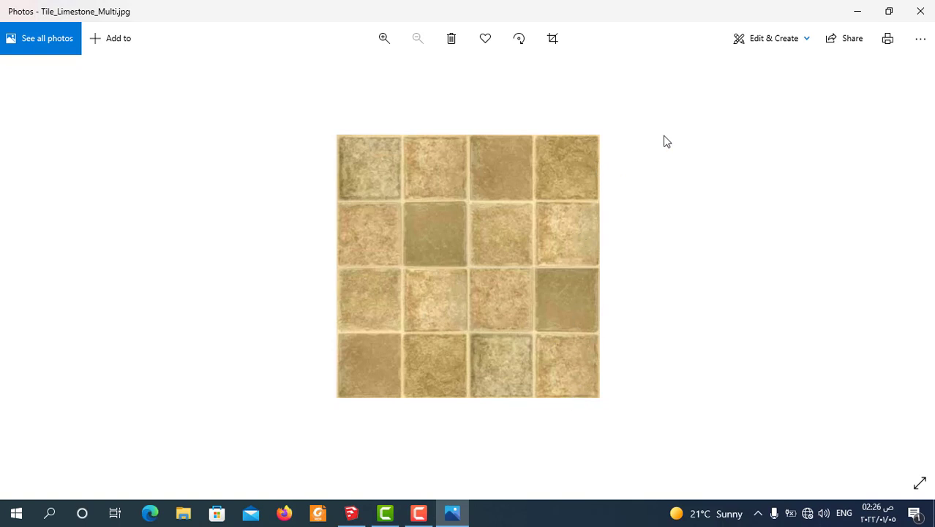
{"action": "left_click", "coordinate": [920, 11]}
Resize the Tile Limestone Multi texture to 1.20m by 1.20m.
{"action": "double_click", "coordinate": [781, 409]}
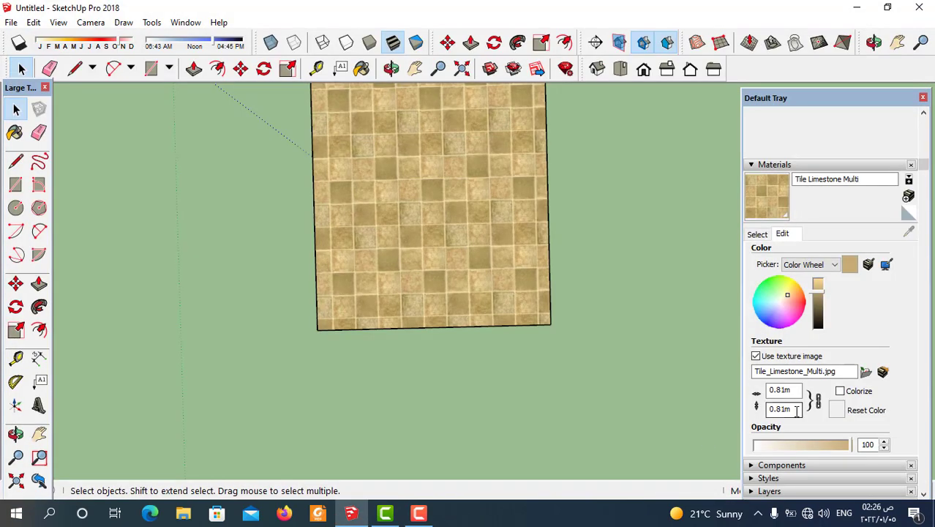
{"action": "type", "text": "1"}
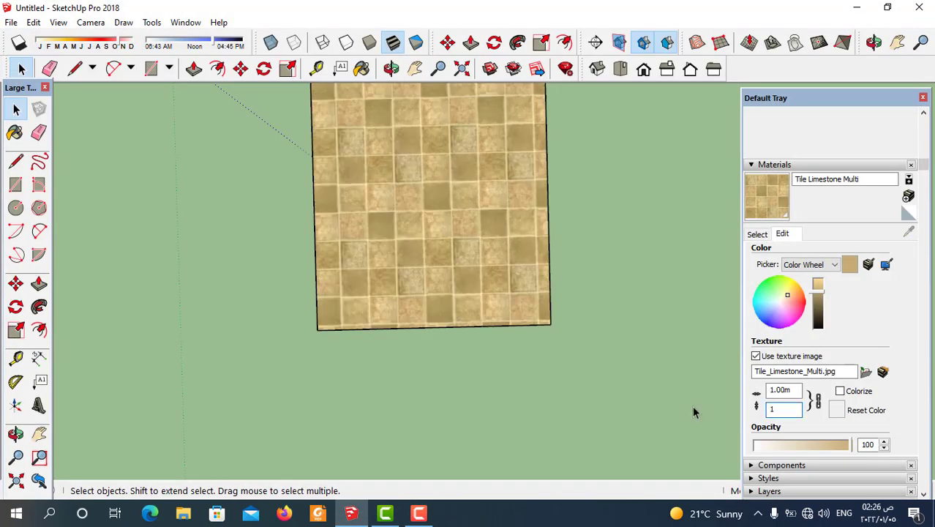
{"action": "type", "text": ".2"}
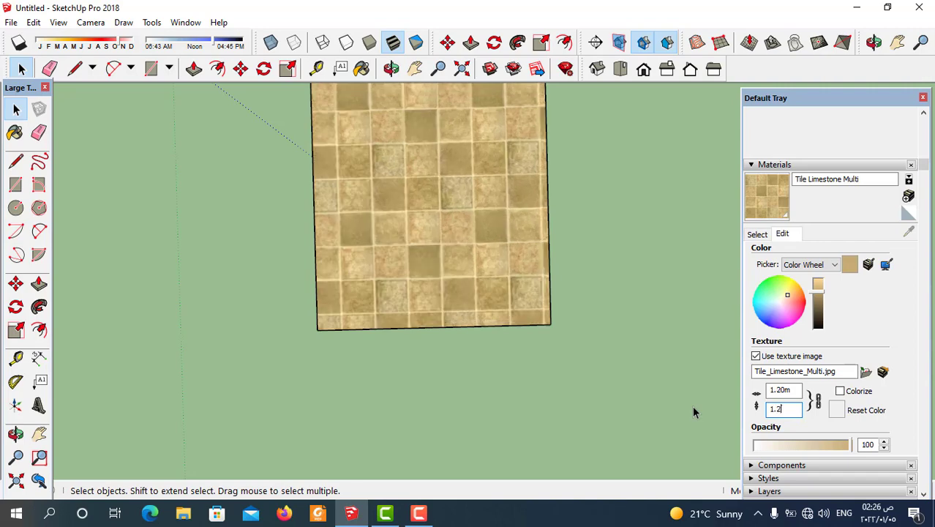
{"action": "key", "text": "Return"}
{"action": "mouse_move", "coordinate": [467, 271]}
{"action": "middle_mouse_down"}
{"action": "mouse_move", "coordinate": [543, 396]}
{"action": "mouse_move", "coordinate": [455, 271]}
{"action": "mouse_move", "coordinate": [507, 352]}
{"action": "mouse_move", "coordinate": [437, 286]}
{"action": "middle_mouse_up"}
{"action": "scroll", "coordinate": [511, 322], "scroll_direction": "up", "scroll_amount": 2}
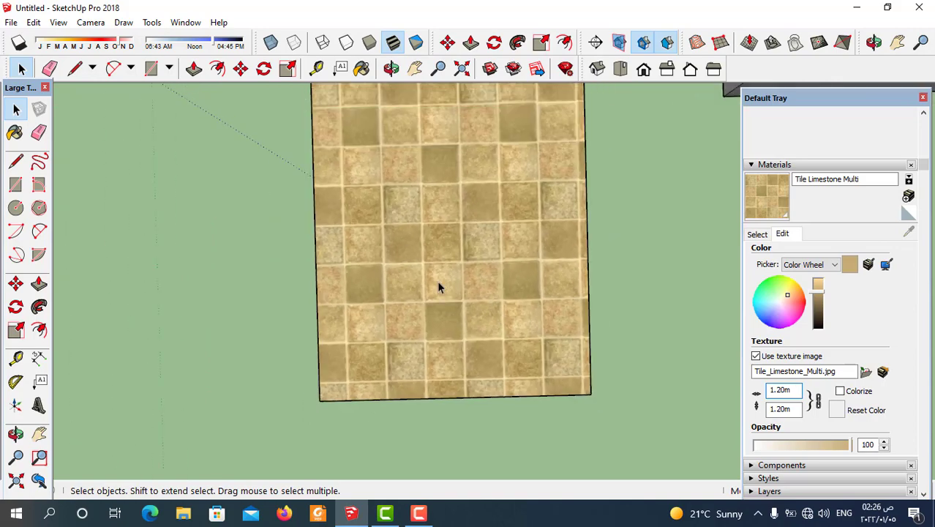
Measure one floor tile along its grout line with Tape Measure, about 0.29m.
{"action": "left_click", "coordinate": [317, 69]}
{"action": "scroll", "coordinate": [497, 386], "scroll_direction": "up", "scroll_amount": 1}
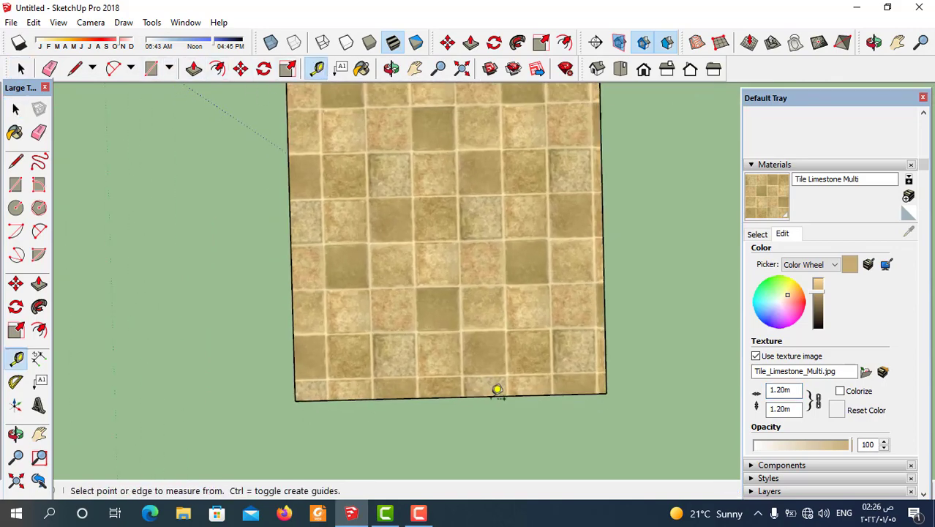
{"action": "scroll", "coordinate": [484, 376], "scroll_direction": "up", "scroll_amount": 2}
{"action": "scroll", "coordinate": [439, 359], "scroll_direction": "up", "scroll_amount": 1}
{"action": "left_click", "coordinate": [422, 352]}
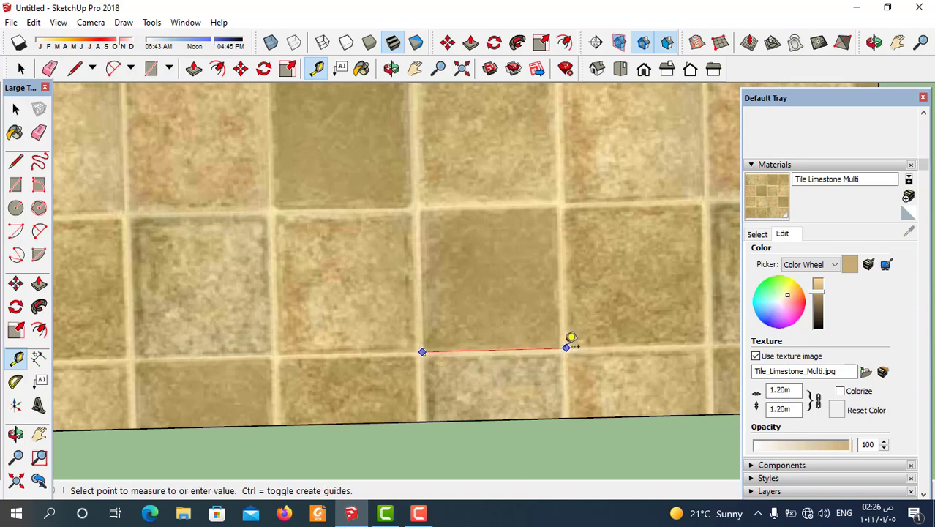
{"action": "scroll", "coordinate": [571, 339], "scroll_direction": "down", "scroll_amount": 3}
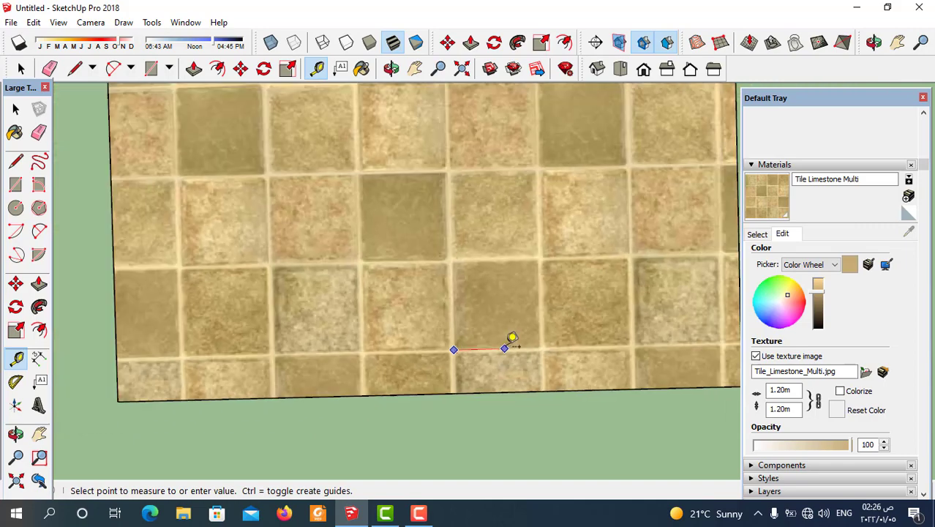
{"action": "scroll", "coordinate": [512, 341], "scroll_direction": "down", "scroll_amount": 3}
{"action": "key", "text": "space"}
{"action": "scroll", "coordinate": [400, 319], "scroll_direction": "down", "scroll_amount": 2}
Draw a rectangle beside the tiled slab for the new floor face.
{"action": "scroll", "coordinate": [400, 319], "scroll_direction": "down", "scroll_amount": 2}
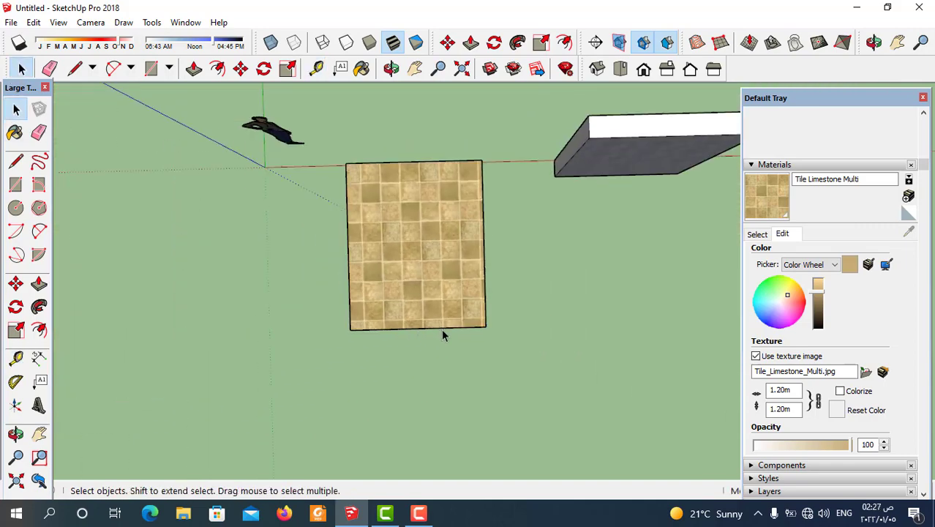
{"action": "mouse_move", "coordinate": [443, 330]}
{"action": "middle_mouse_down"}
{"action": "mouse_move", "coordinate": [459, 252]}
{"action": "mouse_move", "coordinate": [513, 216]}
{"action": "mouse_move", "coordinate": [545, 229]}
{"action": "middle_mouse_up"}
{"action": "scroll", "coordinate": [545, 229], "scroll_direction": "up", "scroll_amount": 2}
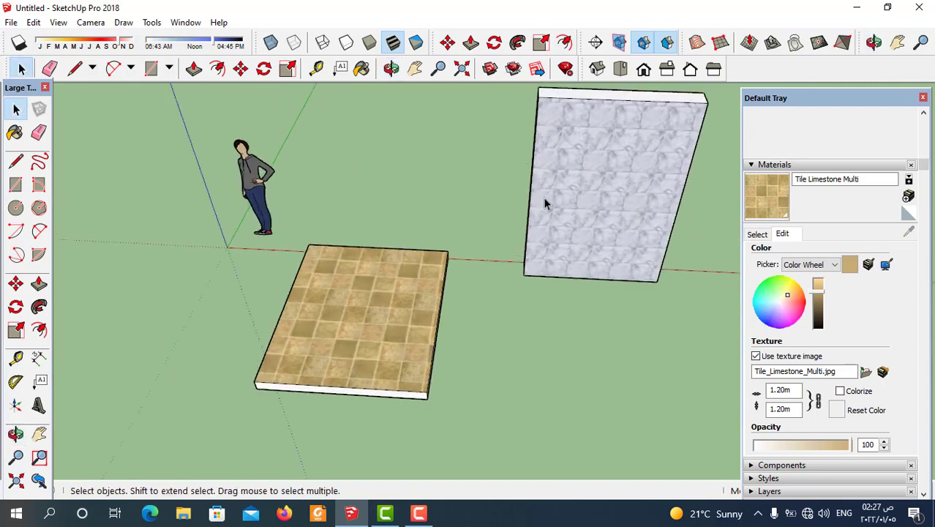
{"action": "scroll", "coordinate": [641, 213], "scroll_direction": "up", "scroll_amount": 2}
{"action": "mouse_move", "coordinate": [640, 213]}
{"action": "middle_mouse_down"}
{"action": "mouse_move", "coordinate": [595, 205]}
{"action": "mouse_move", "coordinate": [576, 268]}
{"action": "middle_mouse_up"}
{"action": "scroll", "coordinate": [577, 268], "scroll_direction": "down", "scroll_amount": 2}
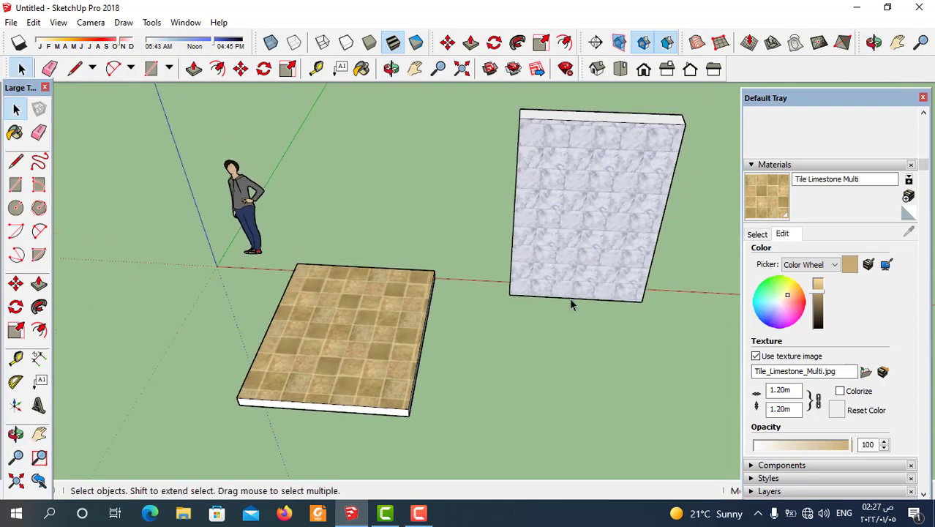
{"action": "mouse_move", "coordinate": [572, 301]}
{"action": "middle_mouse_down"}
{"action": "mouse_move", "coordinate": [560, 227]}
{"action": "mouse_move", "coordinate": [583, 261]}
{"action": "middle_mouse_up"}
{"action": "scroll", "coordinate": [624, 207], "scroll_direction": "down", "scroll_amount": 1}
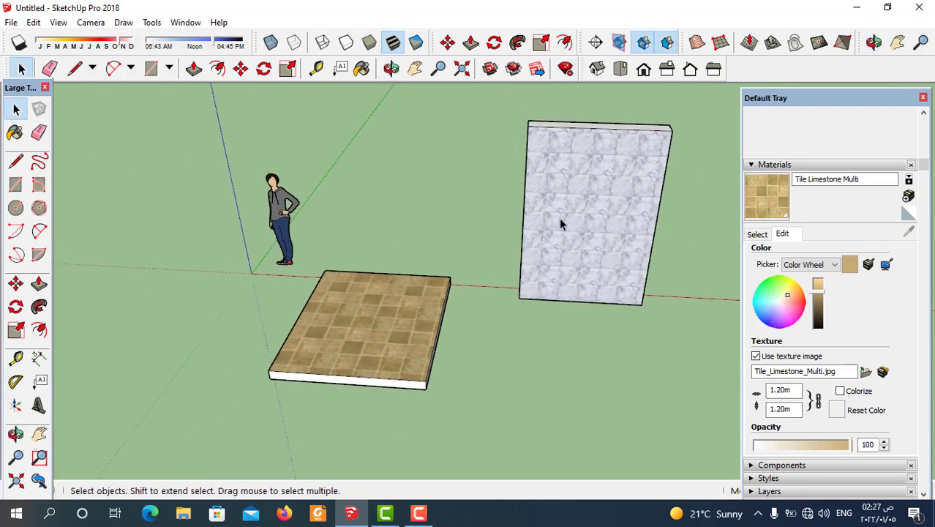
{"action": "middle_click_drag", "start_coordinate": [417, 326], "coordinate": [387, 357]}
{"action": "scroll", "coordinate": [391, 370], "scroll_direction": "up", "scroll_amount": 2}
{"action": "scroll", "coordinate": [391, 370], "scroll_direction": "up", "scroll_amount": 1}
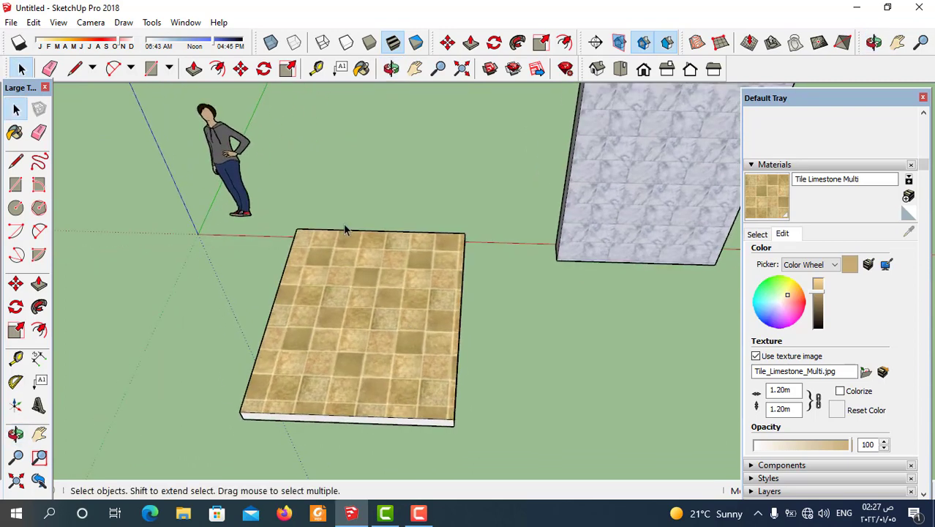
{"action": "scroll", "coordinate": [449, 211], "scroll_direction": "down", "scroll_amount": 2}
{"action": "mouse_move", "coordinate": [449, 211]}
{"action": "middle_mouse_down"}
{"action": "mouse_move", "coordinate": [442, 351]}
{"action": "mouse_move", "coordinate": [580, 278]}
{"action": "middle_mouse_up"}
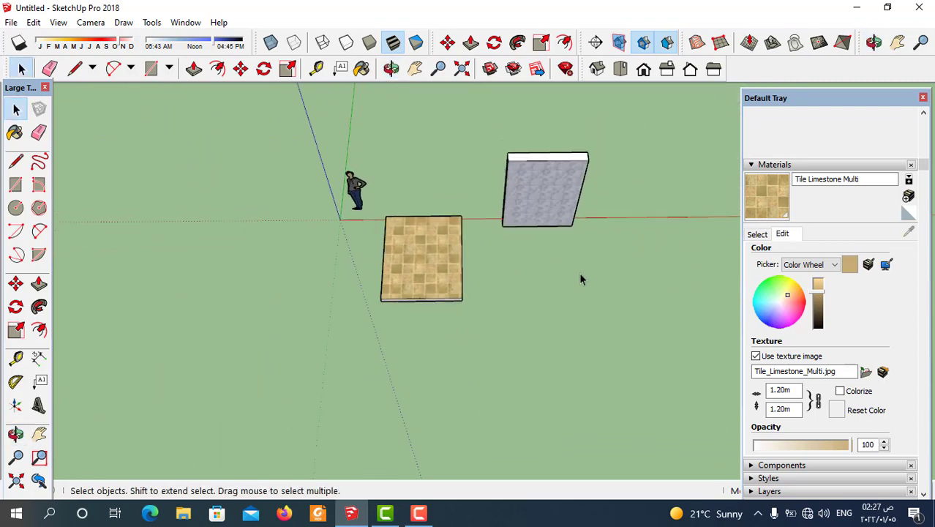
{"action": "scroll", "coordinate": [441, 282], "scroll_direction": "down", "scroll_amount": 2}
{"action": "scroll", "coordinate": [441, 282], "scroll_direction": "up", "scroll_amount": 2}
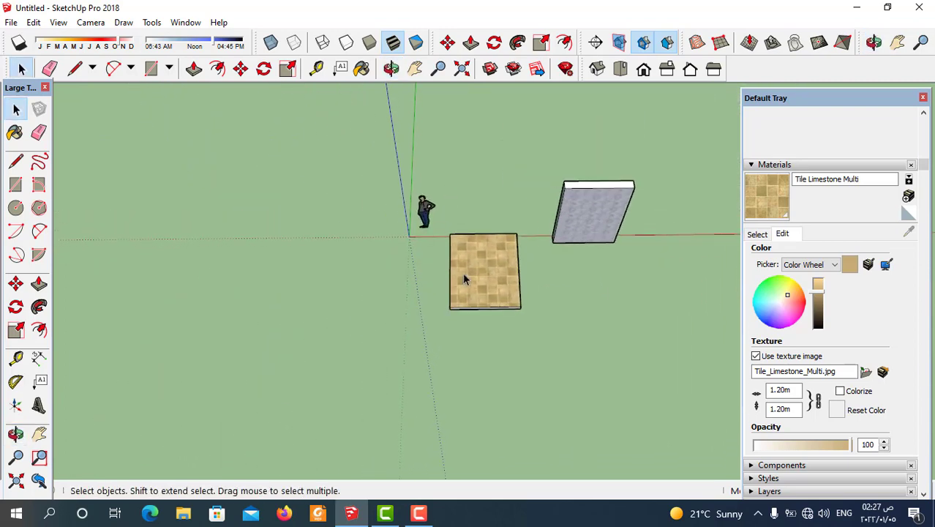
{"action": "left_click", "coordinate": [151, 68]}
{"action": "left_click", "coordinate": [422, 240]}
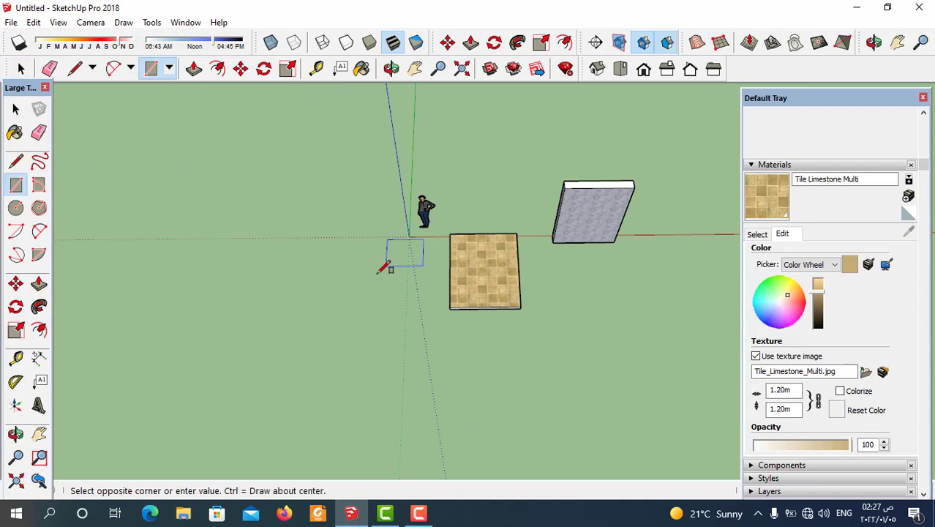
{"action": "left_click", "coordinate": [325, 316]}
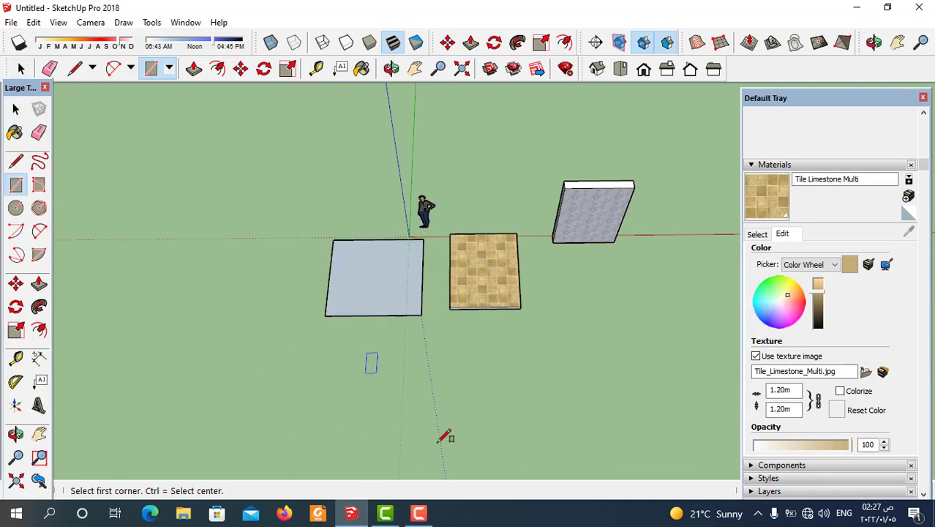
Push/Pull the new rectangle up into a thin slab.
{"action": "scroll", "coordinate": [542, 296], "scroll_direction": "down", "scroll_amount": 1}
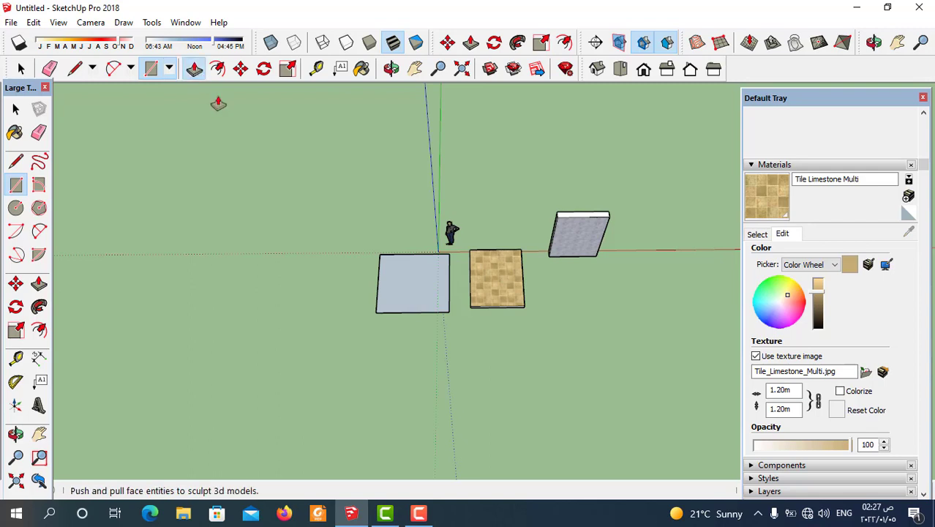
{"action": "left_click", "coordinate": [193, 68]}
{"action": "scroll", "coordinate": [466, 338], "scroll_direction": "up", "scroll_amount": 2}
{"action": "left_click_drag", "start_coordinate": [450, 322], "coordinate": [429, 300]}
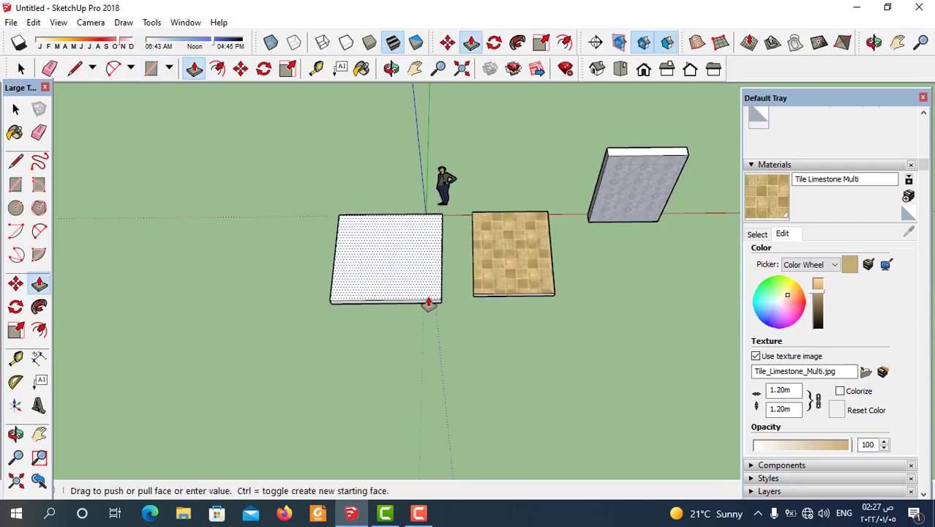
{"action": "left_click", "coordinate": [428, 300]}
Paint the new slab with Tile Limestone Multi.
{"action": "key", "text": "b"}
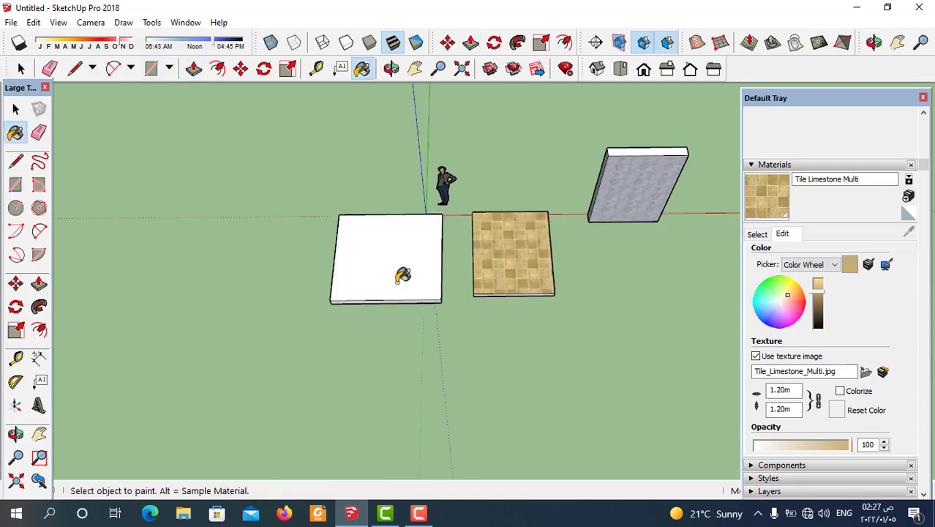
{"action": "left_click", "coordinate": [403, 277]}
{"action": "middle_click_drag", "start_coordinate": [491, 309], "coordinate": [396, 342]}
{"action": "scroll", "coordinate": [439, 335], "scroll_direction": "up", "scroll_amount": 2}
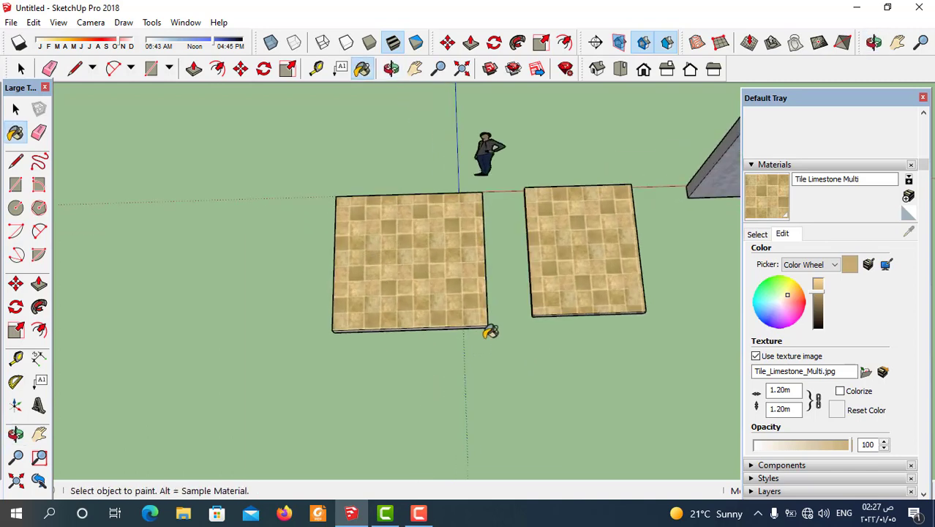
{"action": "scroll", "coordinate": [486, 328], "scroll_direction": "up", "scroll_amount": 1}
{"action": "scroll", "coordinate": [538, 363], "scroll_direction": "up", "scroll_amount": 2}
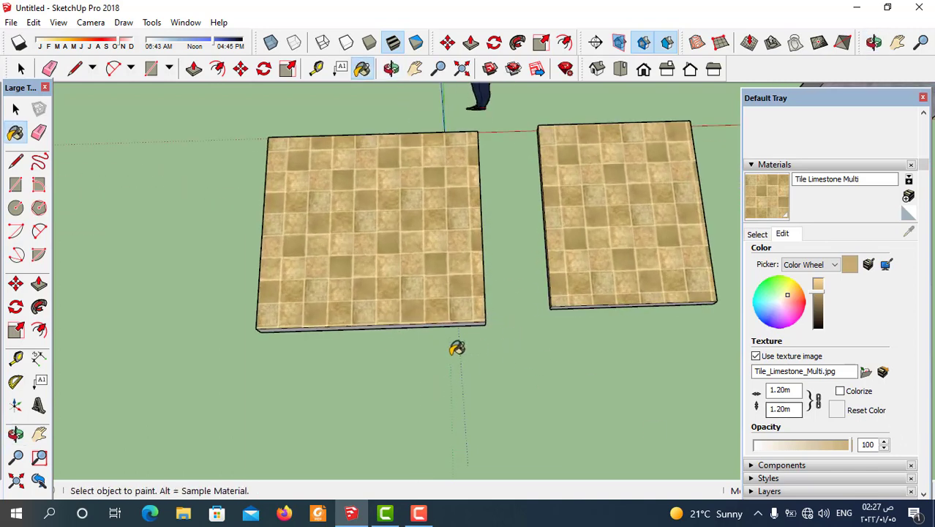
{"action": "scroll", "coordinate": [512, 307], "scroll_direction": "down", "scroll_amount": 2}
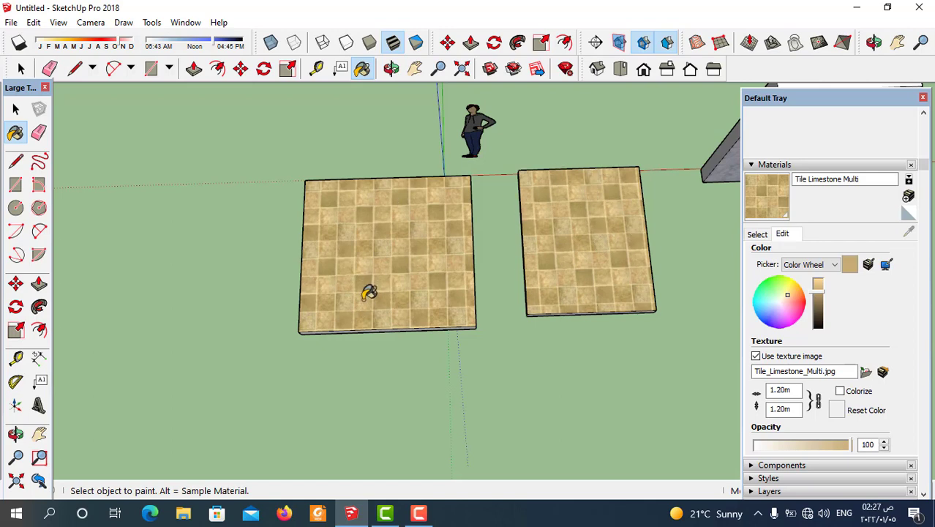
{"action": "middle_click_drag", "start_coordinate": [370, 330], "coordinate": [362, 401]}
{"action": "scroll", "coordinate": [388, 315], "scroll_direction": "up", "scroll_amount": 3}
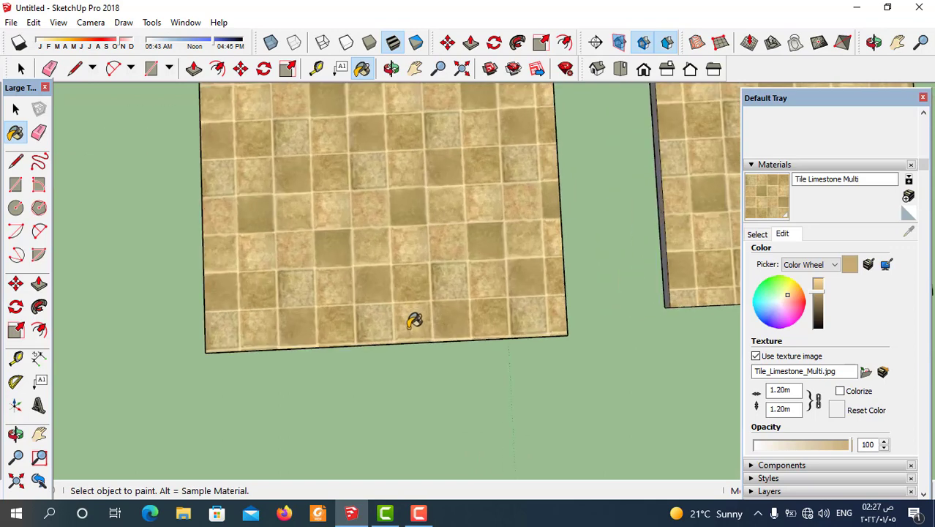
{"action": "scroll", "coordinate": [373, 325], "scroll_direction": "down", "scroll_amount": 2}
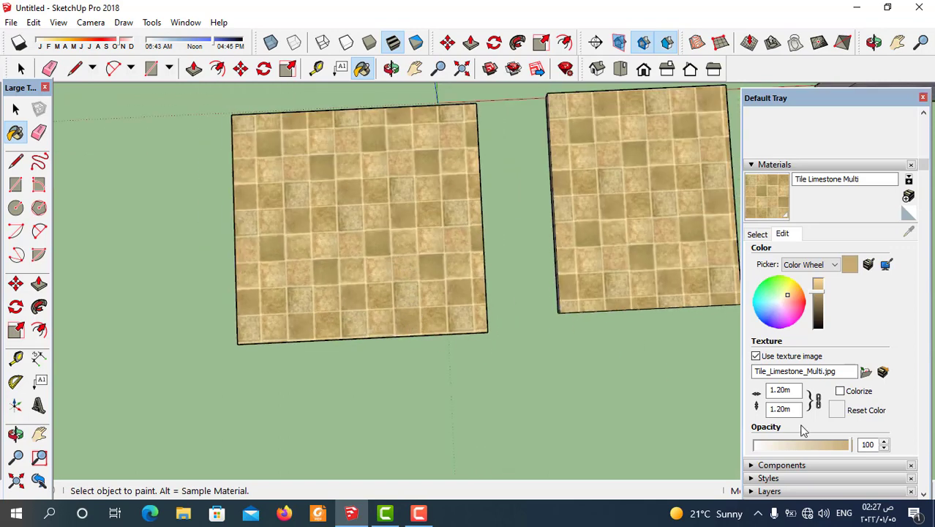
{"action": "left_click_drag", "start_coordinate": [799, 410], "coordinate": [739, 404]}
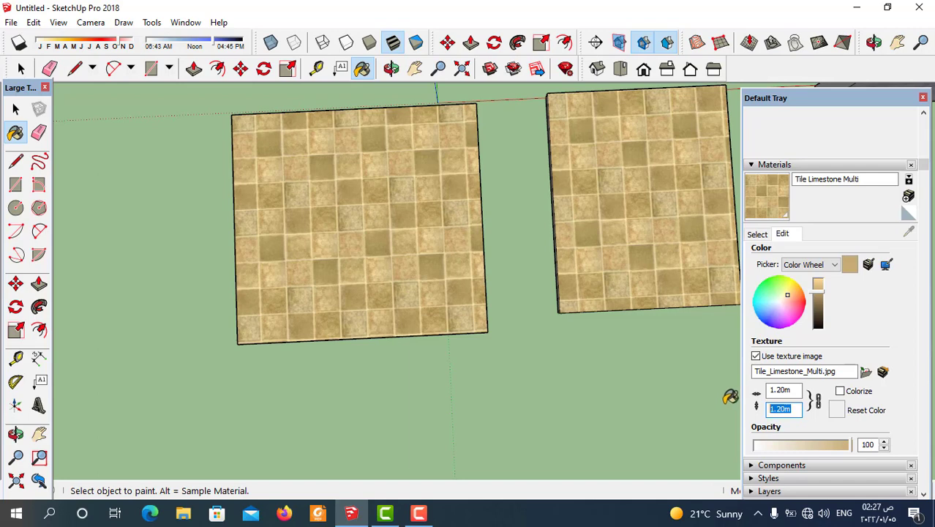
{"action": "type", "text": "2"}
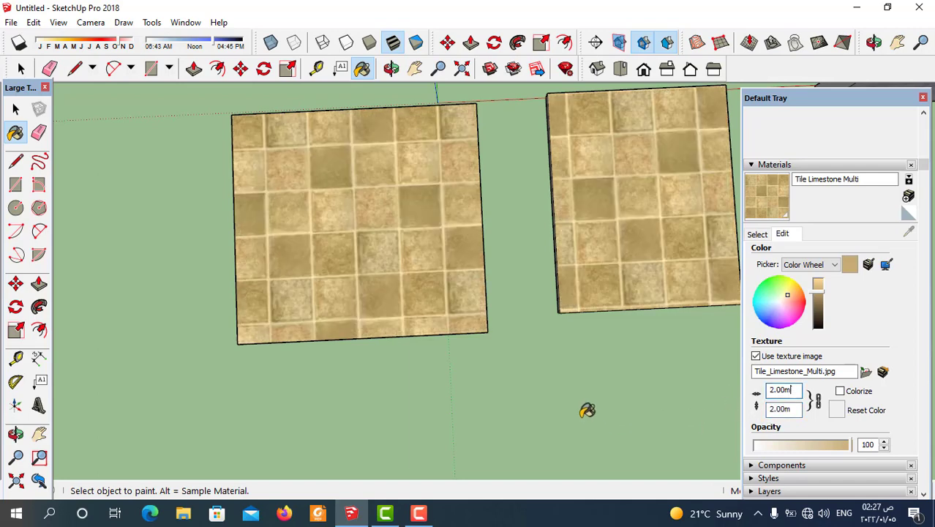
{"action": "scroll", "coordinate": [434, 338], "scroll_direction": "down", "scroll_amount": 2}
{"action": "scroll", "coordinate": [444, 303], "scroll_direction": "down", "scroll_amount": 1}
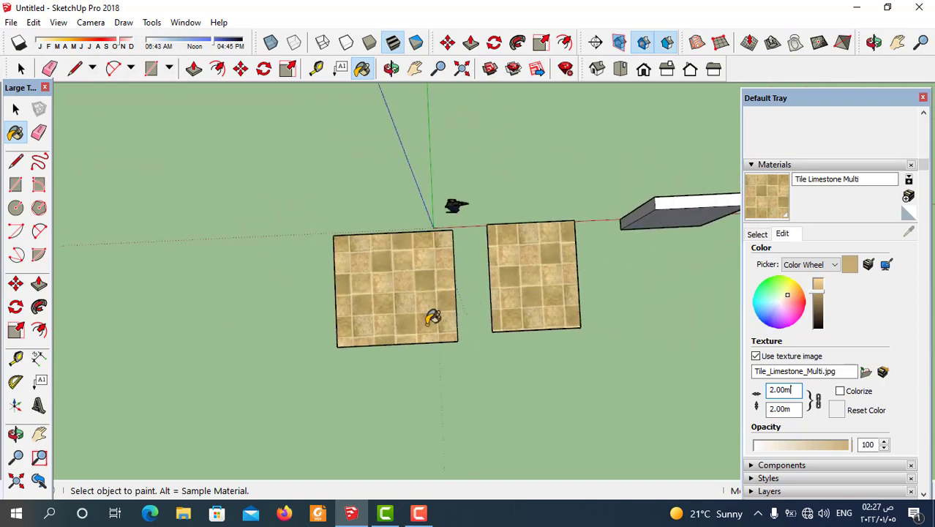
{"action": "scroll", "coordinate": [626, 302], "scroll_direction": "down", "scroll_amount": 1}
{"action": "mouse_move", "coordinate": [627, 302]}
{"action": "middle_mouse_down"}
{"action": "mouse_move", "coordinate": [497, 311]}
{"action": "mouse_move", "coordinate": [510, 328]}
{"action": "mouse_move", "coordinate": [483, 324]}
{"action": "mouse_move", "coordinate": [490, 315]}
{"action": "mouse_move", "coordinate": [503, 344]}
{"action": "middle_mouse_up"}
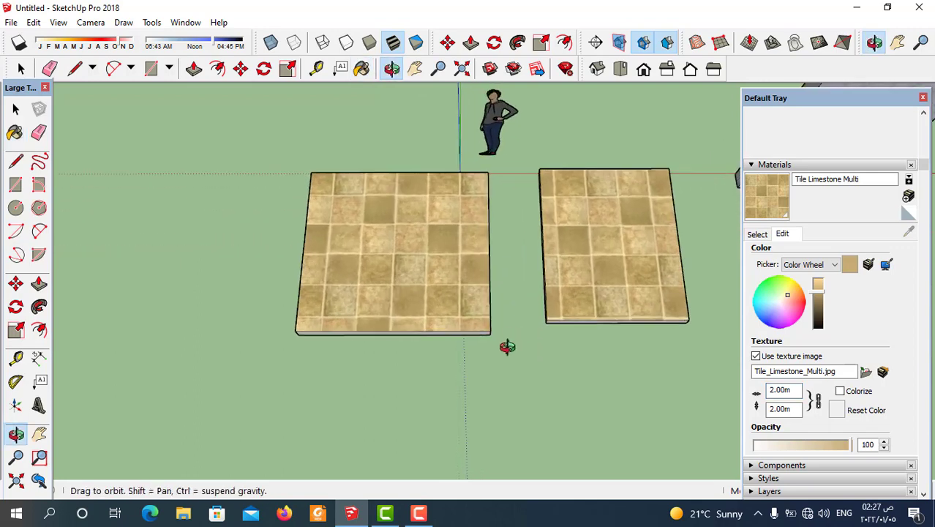
{"action": "scroll", "coordinate": [622, 340], "scroll_direction": "down", "scroll_amount": 2}
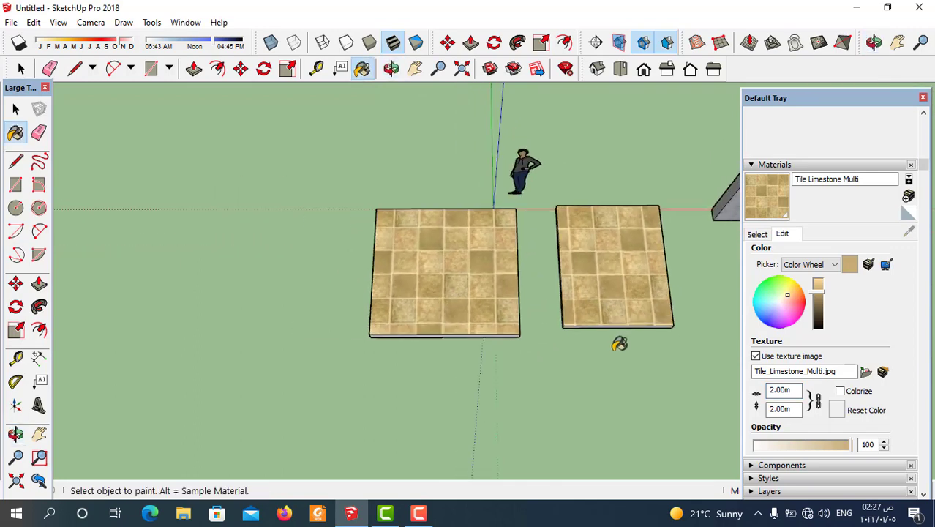
{"action": "scroll", "coordinate": [614, 344], "scroll_direction": "down", "scroll_amount": 1}
{"action": "key", "text": "ctrl+a"}
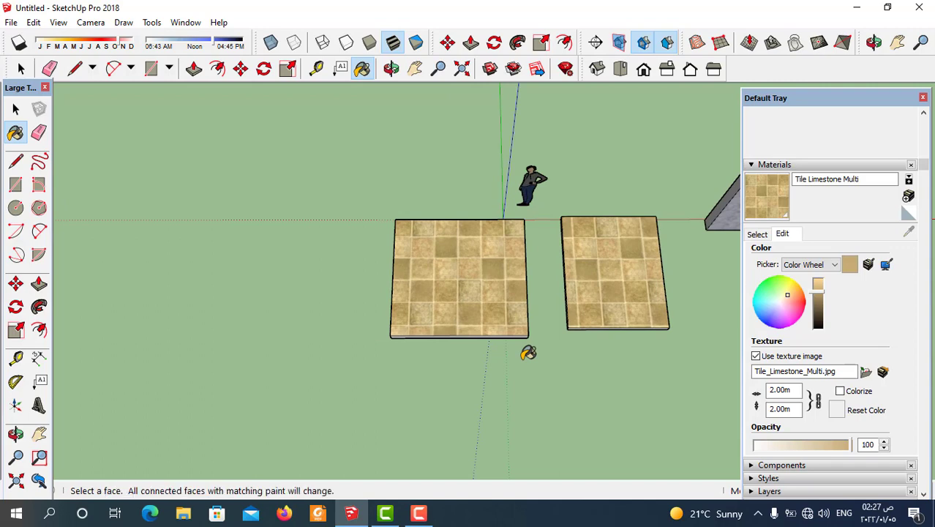
{"action": "type", "text": "1.2"}
{"action": "key", "text": "Return"}
{"action": "middle_click_drag", "start_coordinate": [528, 353], "coordinate": [486, 306]}
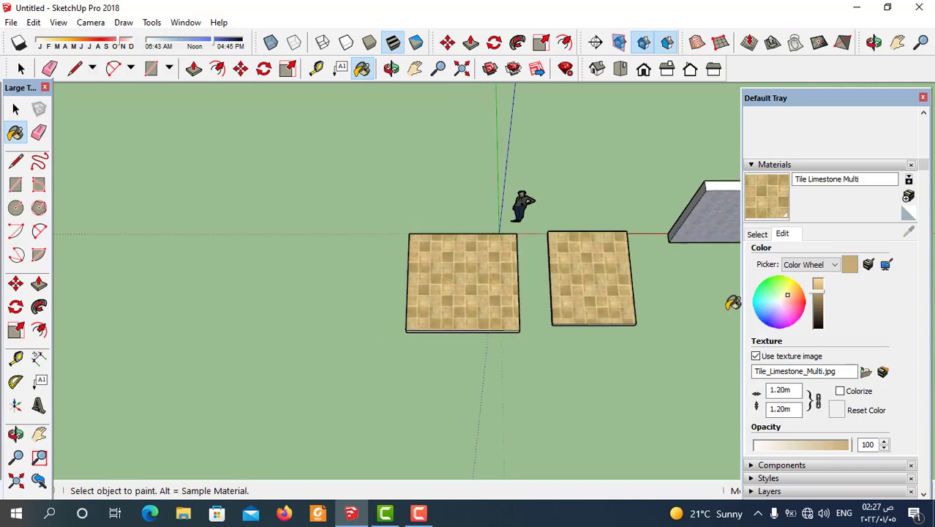
Create Material2 from the In Model list, keeping the Tile_Limestone_Multi.jpg texture.
{"action": "left_click", "coordinate": [768, 236]}
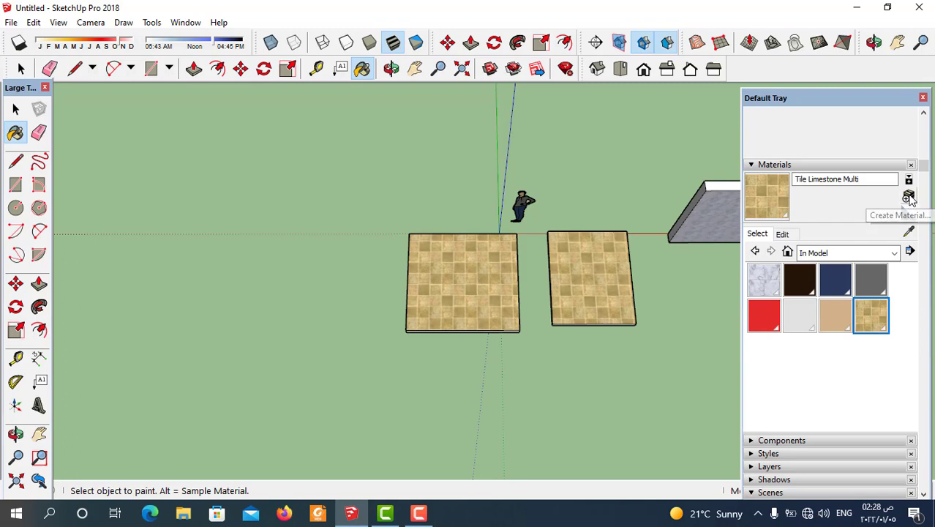
{"action": "left_click", "coordinate": [909, 198]}
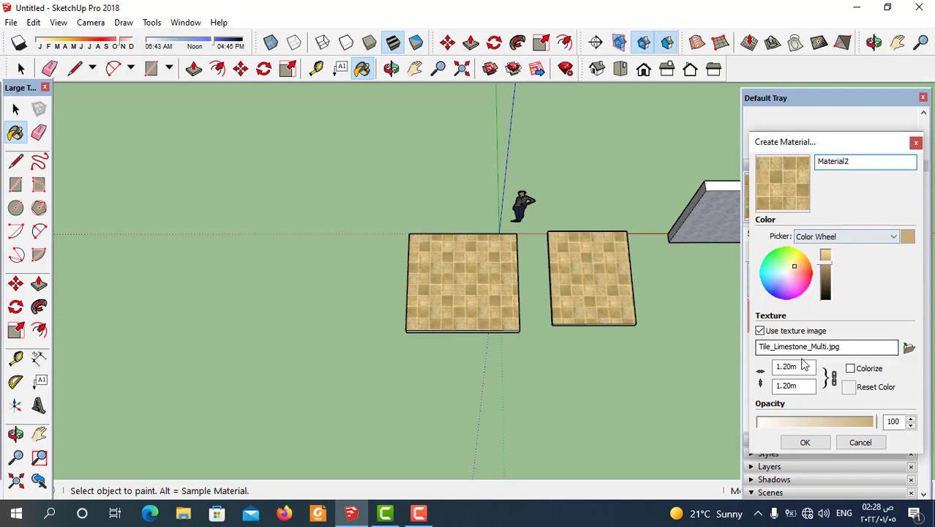
{"action": "left_click", "coordinate": [803, 444]}
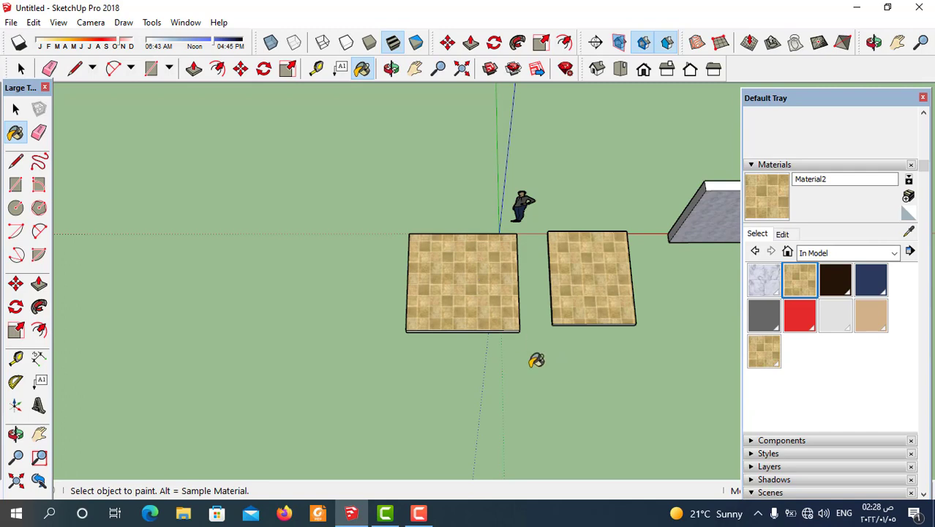
Set Material2's texture size to 2.00m by 2.00m.
{"action": "scroll", "coordinate": [488, 294], "scroll_direction": "up", "scroll_amount": 2}
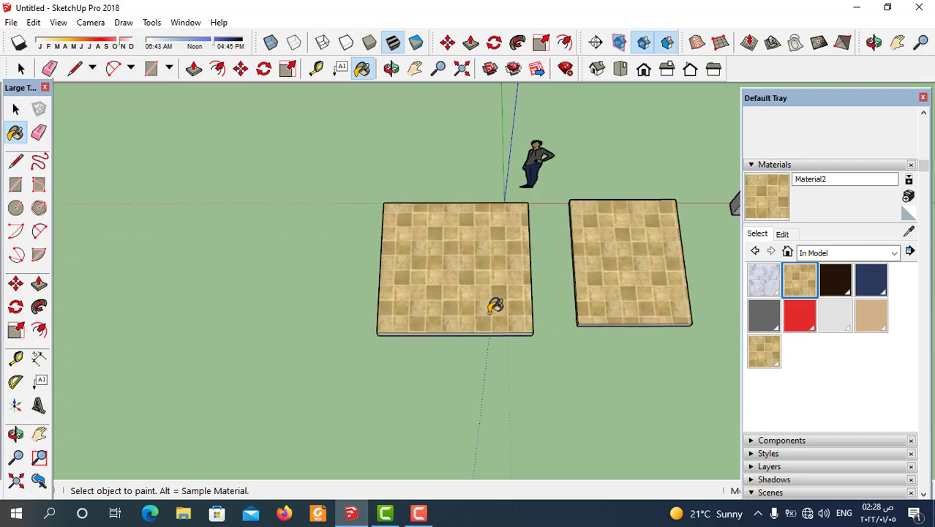
{"action": "scroll", "coordinate": [495, 305], "scroll_direction": "up", "scroll_amount": 1}
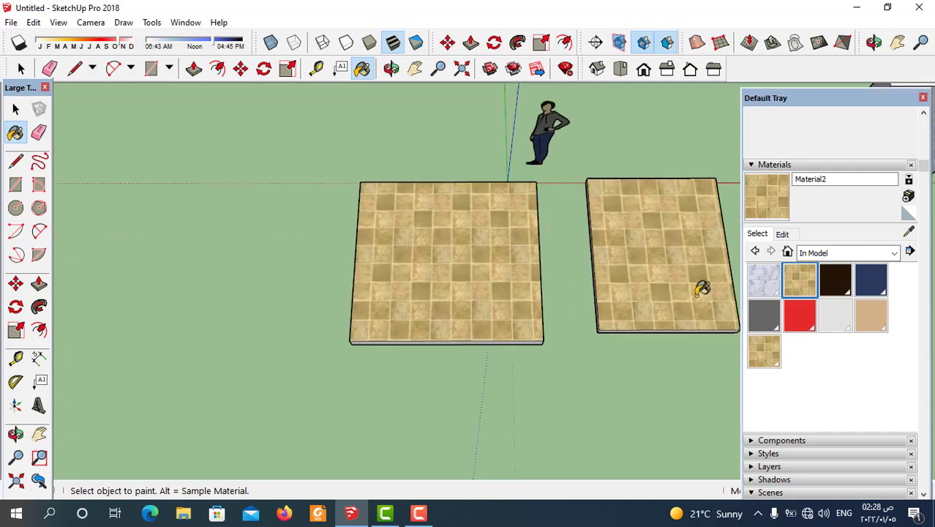
{"action": "left_click", "coordinate": [782, 234]}
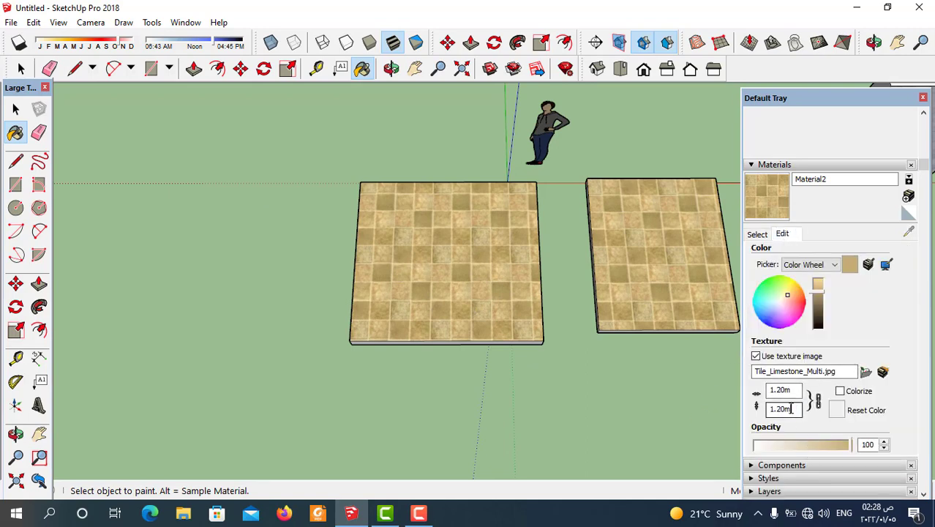
{"action": "left_click_drag", "start_coordinate": [790, 410], "coordinate": [723, 406]}
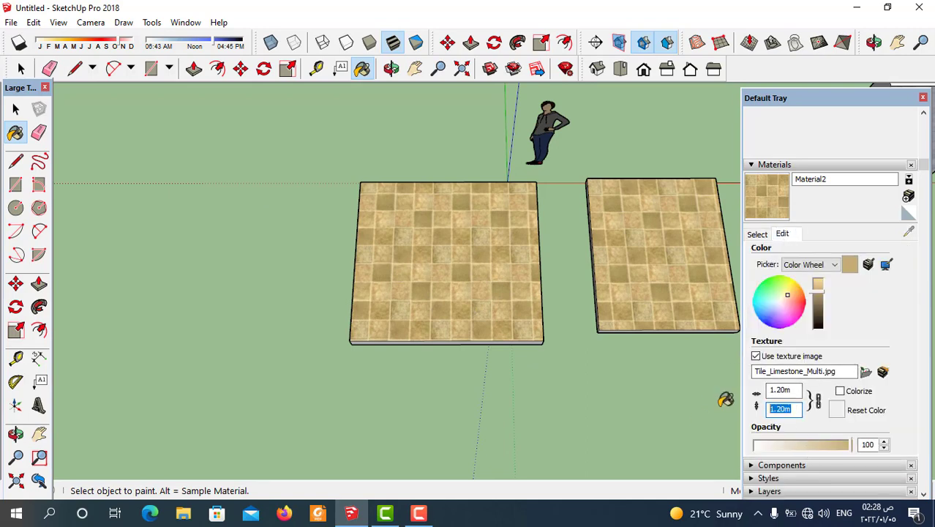
{"action": "type", "text": "2"}
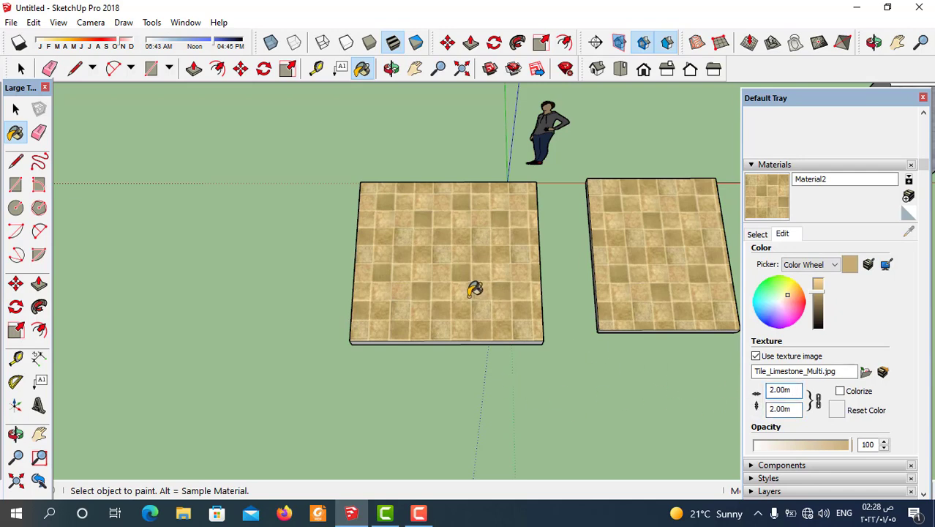
Paint the left slab with Material2, leaving the right slab unchanged.
{"action": "left_click", "coordinate": [474, 288]}
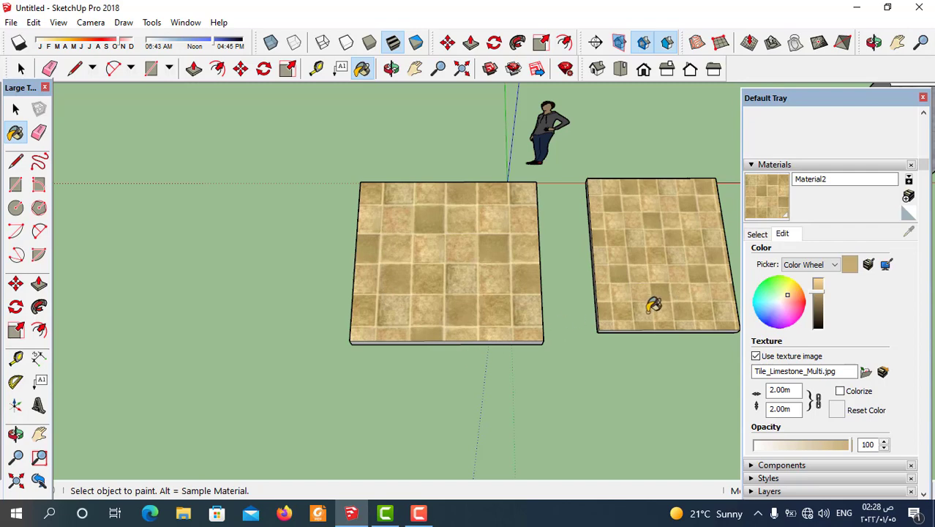
{"action": "scroll", "coordinate": [611, 308], "scroll_direction": "down", "scroll_amount": 2}
{"action": "scroll", "coordinate": [619, 289], "scroll_direction": "up", "scroll_amount": 1}
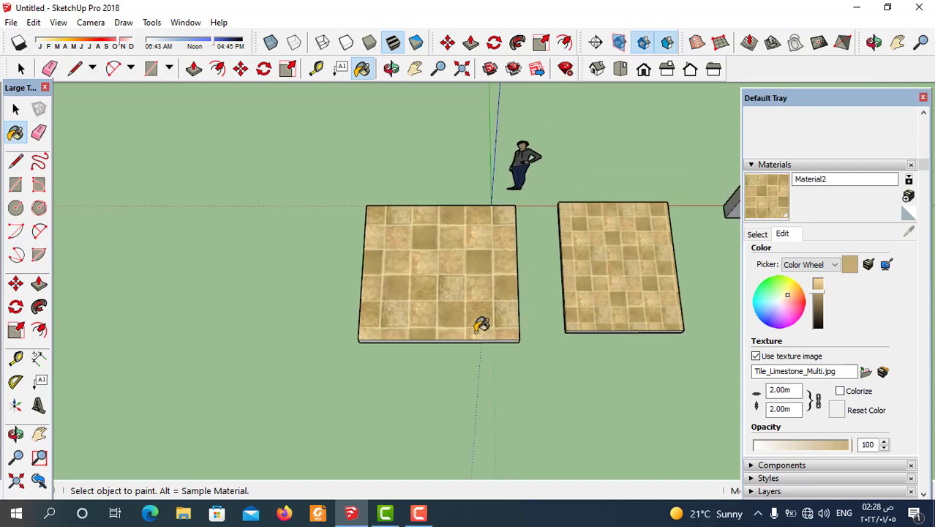
{"action": "scroll", "coordinate": [481, 322], "scroll_direction": "up", "scroll_amount": 1}
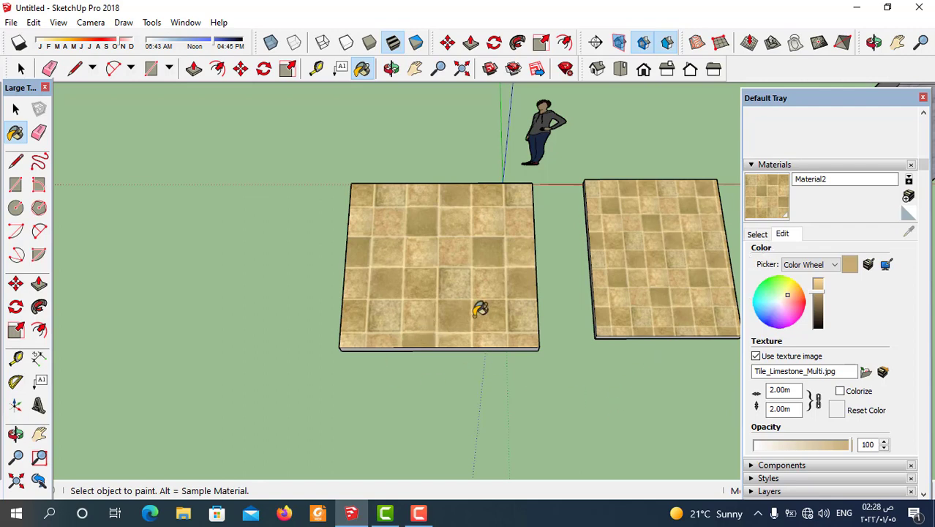
{"action": "scroll", "coordinate": [644, 294], "scroll_direction": "down", "scroll_amount": 1}
{"action": "scroll", "coordinate": [442, 330], "scroll_direction": "up", "scroll_amount": 1}
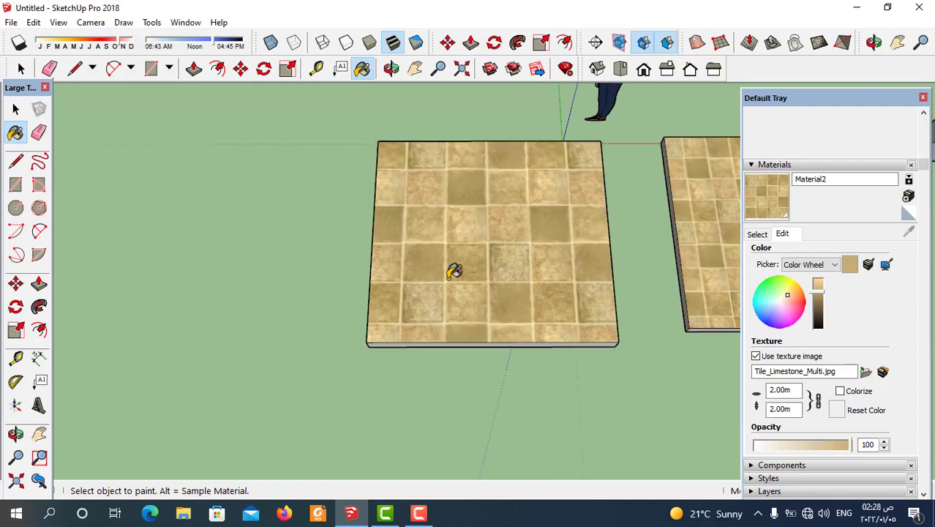
Measure one limestone tile across its grout lines with Tape Measure, about 0.49m.
{"action": "left_click", "coordinate": [317, 68]}
{"action": "scroll", "coordinate": [542, 304], "scroll_direction": "up", "scroll_amount": 1}
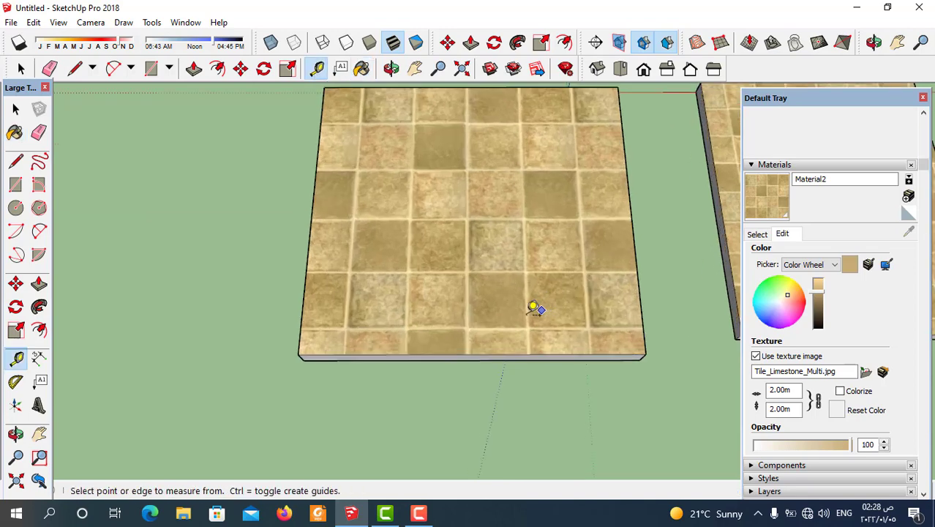
{"action": "scroll", "coordinate": [521, 316], "scroll_direction": "up", "scroll_amount": 2}
{"action": "scroll", "coordinate": [483, 328], "scroll_direction": "up", "scroll_amount": 2}
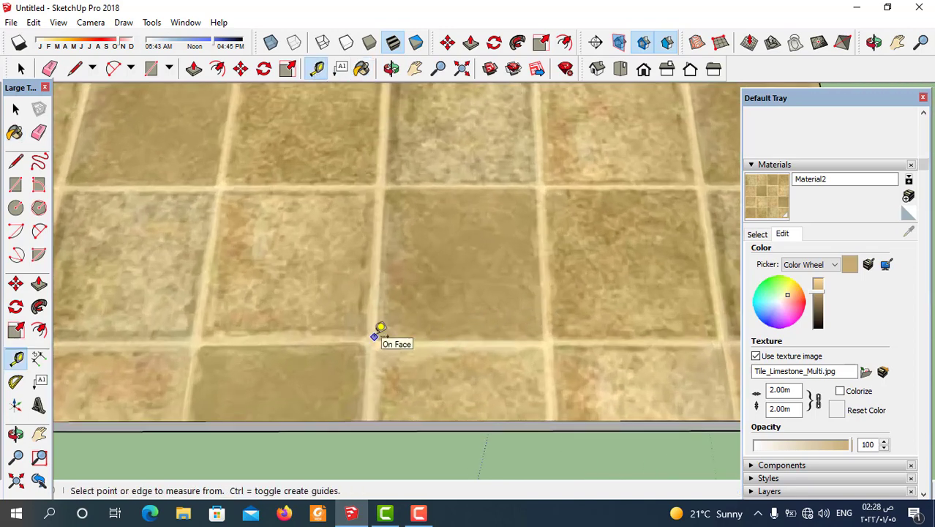
{"action": "left_click", "coordinate": [374, 336]}
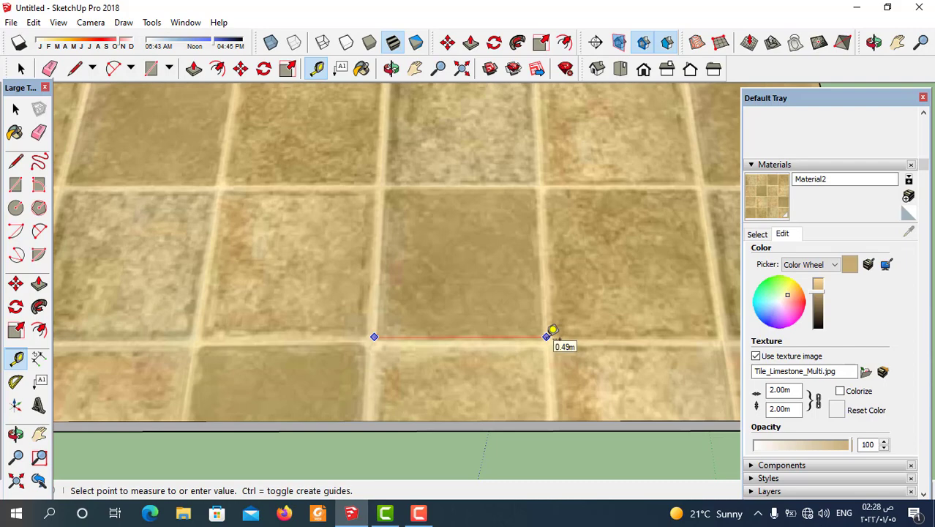
{"action": "scroll", "coordinate": [529, 308], "scroll_direction": "down", "scroll_amount": 3}
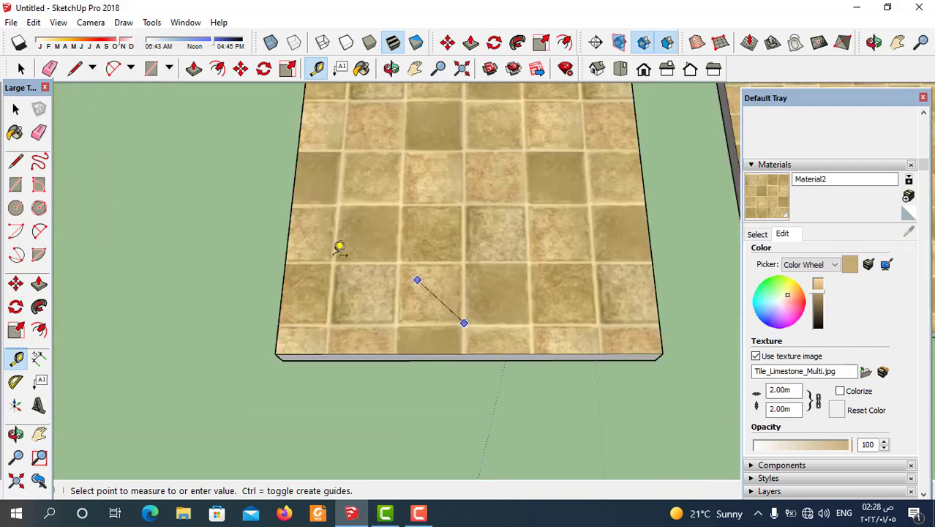
{"action": "left_click", "coordinate": [16, 109]}
Orbit and zoom out to view the whole row of slabs.
{"action": "scroll", "coordinate": [495, 302], "scroll_direction": "down", "scroll_amount": 4}
{"action": "middle_click_drag", "start_coordinate": [495, 302], "coordinate": [543, 365]}
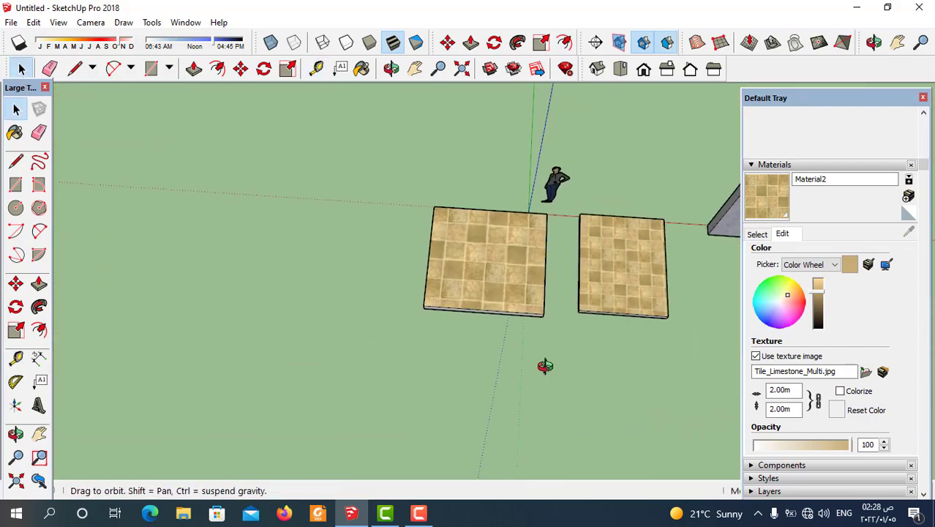
{"action": "scroll", "coordinate": [442, 223], "scroll_direction": "down", "scroll_amount": 2}
{"action": "mouse_move", "coordinate": [443, 223]}
{"action": "middle_mouse_down"}
{"action": "mouse_move", "coordinate": [522, 305]}
{"action": "mouse_move", "coordinate": [466, 279]}
{"action": "middle_mouse_up"}
{"action": "scroll", "coordinate": [466, 280], "scroll_direction": "down", "scroll_amount": 2}
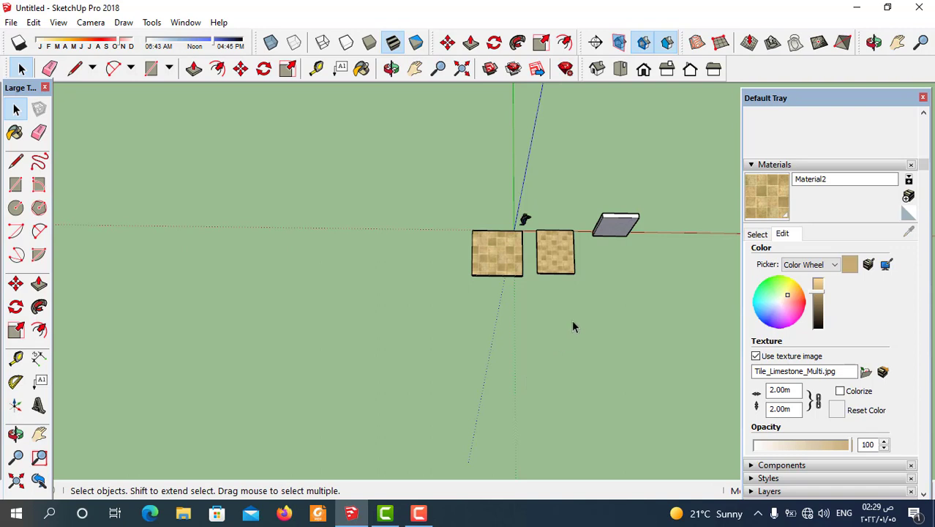
Draw a rectangle to the left of the two tiled slabs.
{"action": "scroll", "coordinate": [571, 319], "scroll_direction": "down", "scroll_amount": 2}
{"action": "scroll", "coordinate": [547, 314], "scroll_direction": "up", "scroll_amount": 3}
{"action": "scroll", "coordinate": [554, 363], "scroll_direction": "up", "scroll_amount": 1}
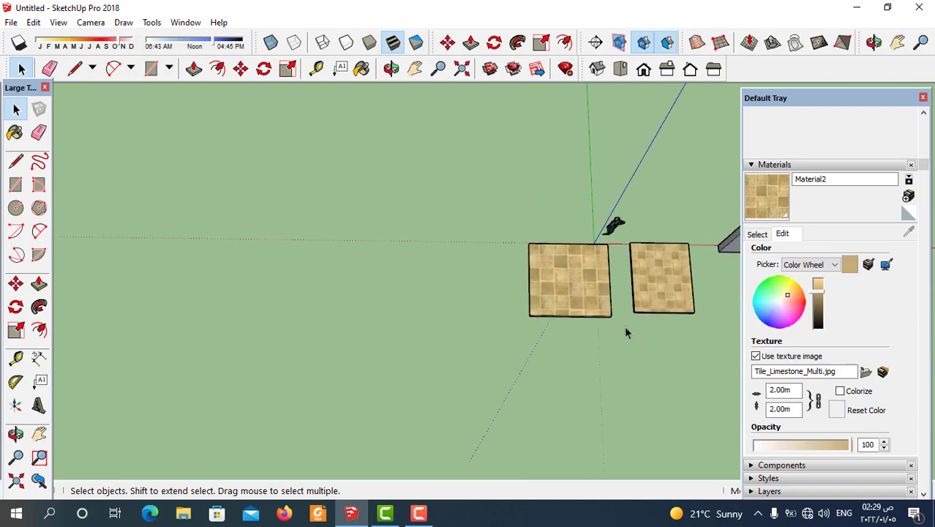
{"action": "scroll", "coordinate": [605, 271], "scroll_direction": "up", "scroll_amount": 1}
{"action": "left_click", "coordinate": [15, 184]}
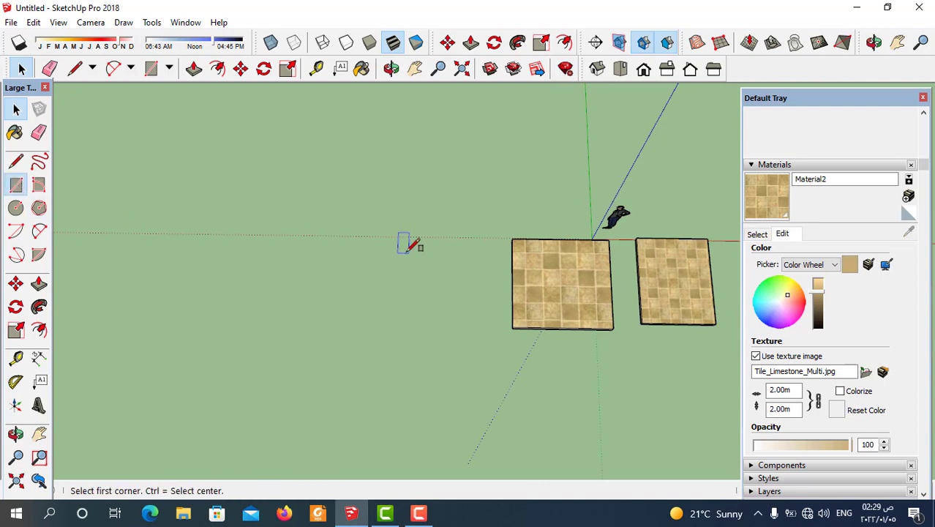
{"action": "left_click", "coordinate": [473, 249]}
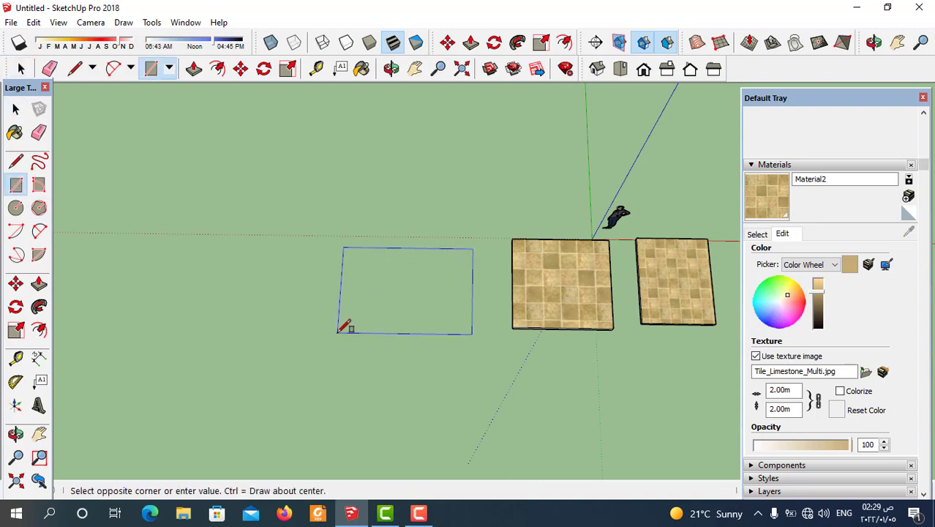
{"action": "left_click", "coordinate": [338, 331]}
Push/Pull the rectangle up into a thin slab.
{"action": "scroll", "coordinate": [468, 284], "scroll_direction": "down", "scroll_amount": 1}
{"action": "scroll", "coordinate": [502, 308], "scroll_direction": "up", "scroll_amount": 2}
{"action": "scroll", "coordinate": [521, 305], "scroll_direction": "up", "scroll_amount": 3}
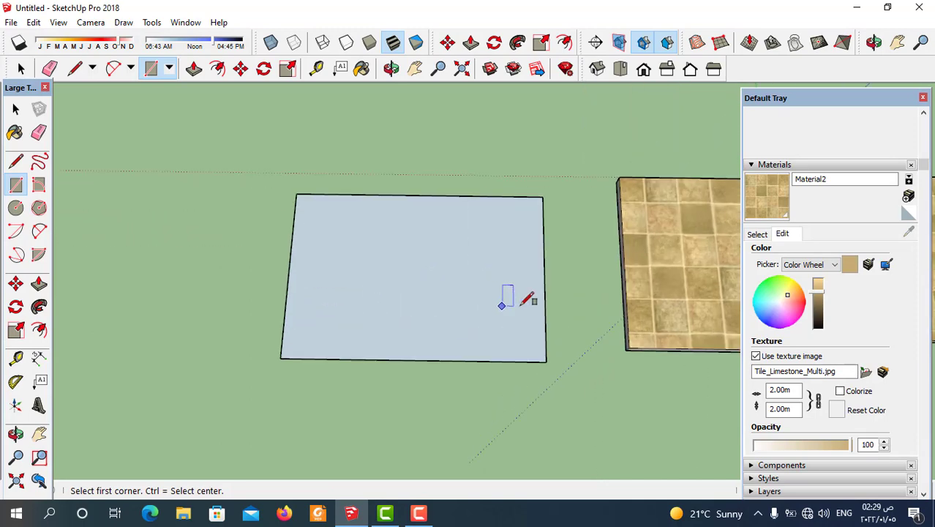
{"action": "scroll", "coordinate": [502, 306], "scroll_direction": "down", "scroll_amount": 1}
{"action": "left_click", "coordinate": [194, 68]}
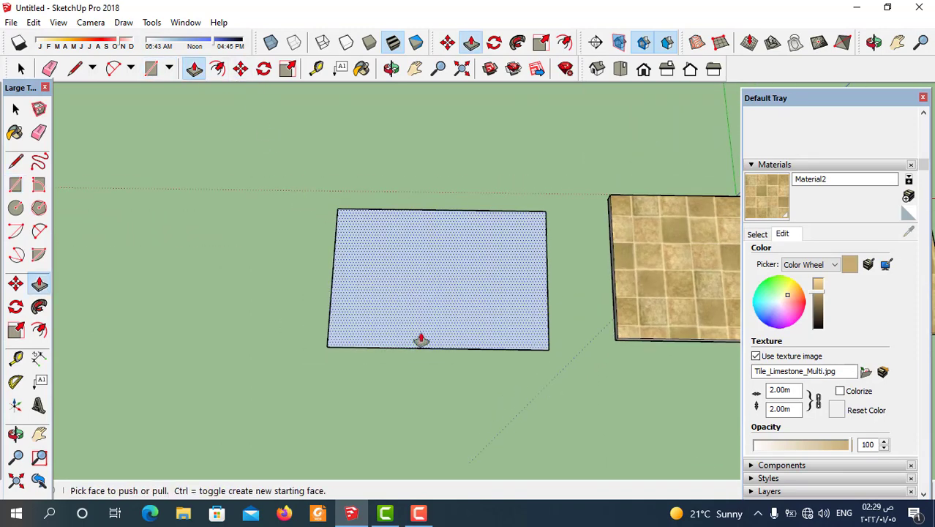
{"action": "left_click_drag", "start_coordinate": [421, 340], "coordinate": [420, 334]}
{"action": "mouse_move", "coordinate": [420, 334]}
{"action": "middle_mouse_down"}
{"action": "mouse_move", "coordinate": [522, 287]}
{"action": "mouse_move", "coordinate": [492, 314]}
{"action": "middle_mouse_up"}
{"action": "scroll", "coordinate": [468, 292], "scroll_direction": "down", "scroll_amount": 3}
{"action": "scroll", "coordinate": [578, 278], "scroll_direction": "up", "scroll_amount": 1}
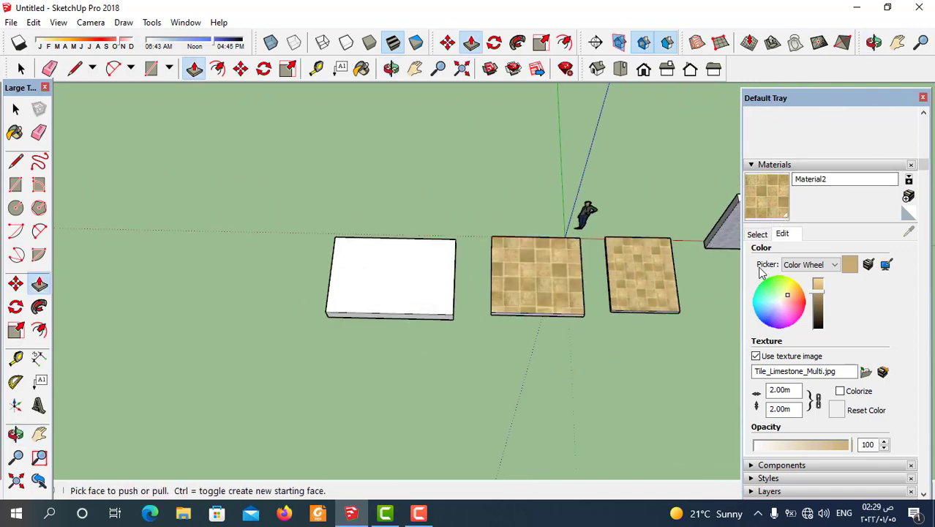
Paint the new white slab red with Color A05 from the Colors collection.
{"action": "left_click", "coordinate": [758, 234]}
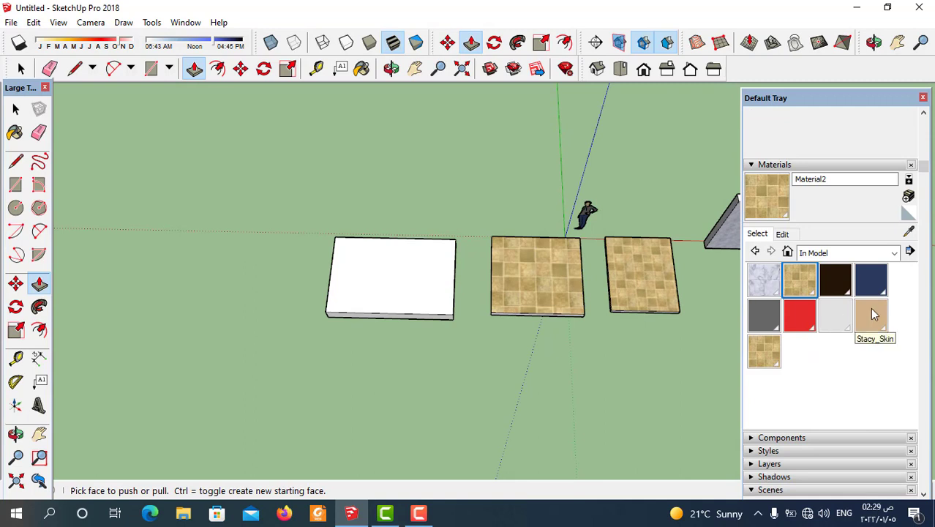
{"action": "left_click", "coordinate": [896, 254]}
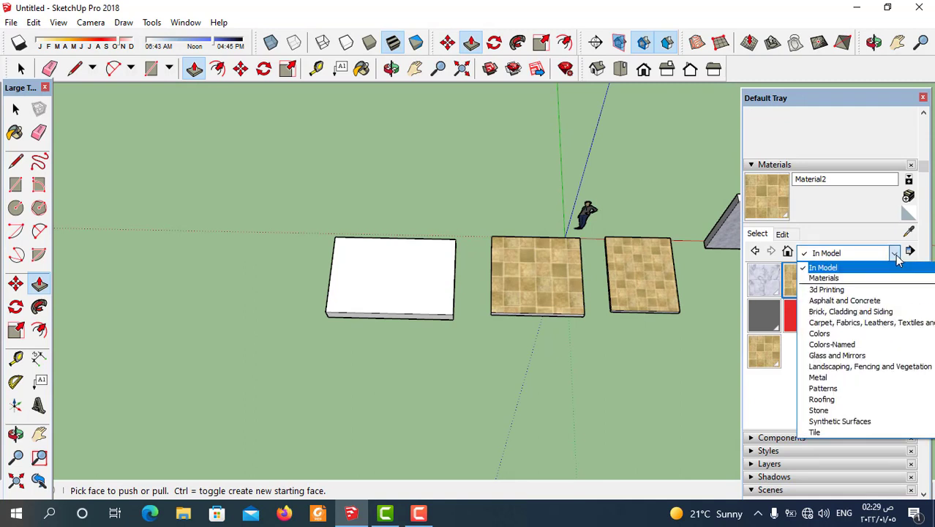
{"action": "left_click", "coordinate": [821, 334]}
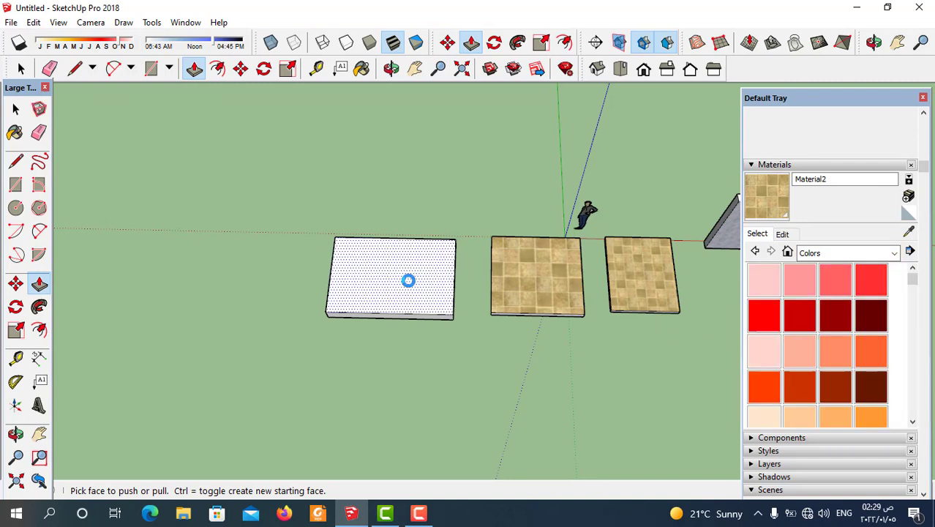
{"action": "left_click", "coordinate": [766, 316]}
{"action": "left_click", "coordinate": [431, 276]}
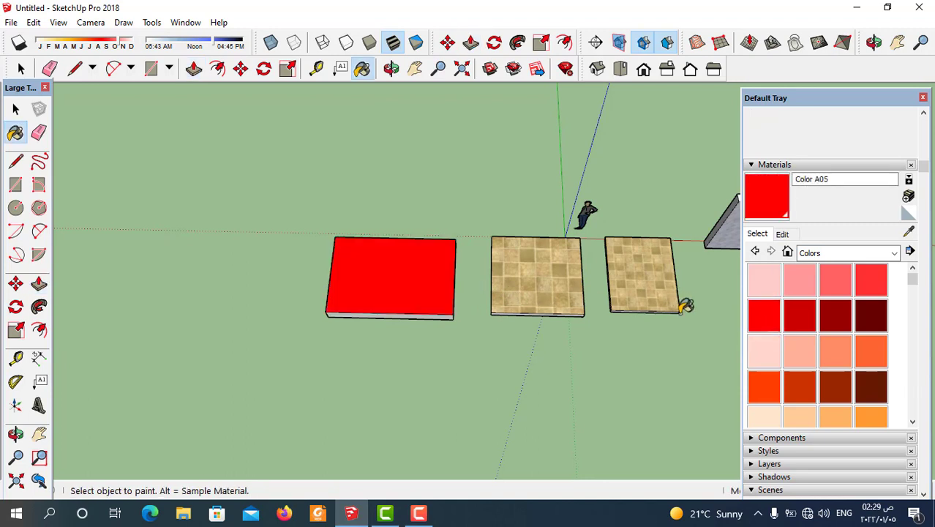
{"action": "middle_click_drag", "start_coordinate": [685, 305], "coordinate": [505, 340]}
{"action": "scroll", "coordinate": [478, 299], "scroll_direction": "up", "scroll_amount": 1}
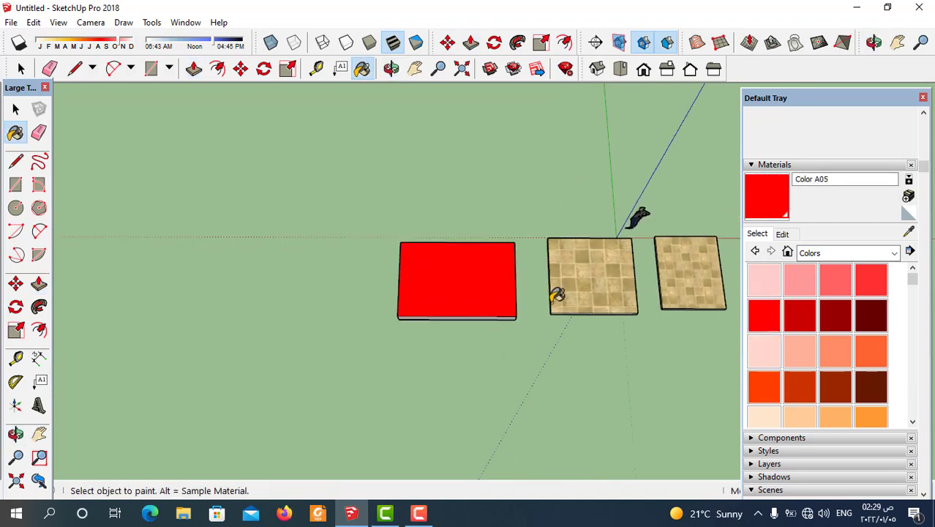
{"action": "scroll", "coordinate": [547, 294], "scroll_direction": "up", "scroll_amount": 1}
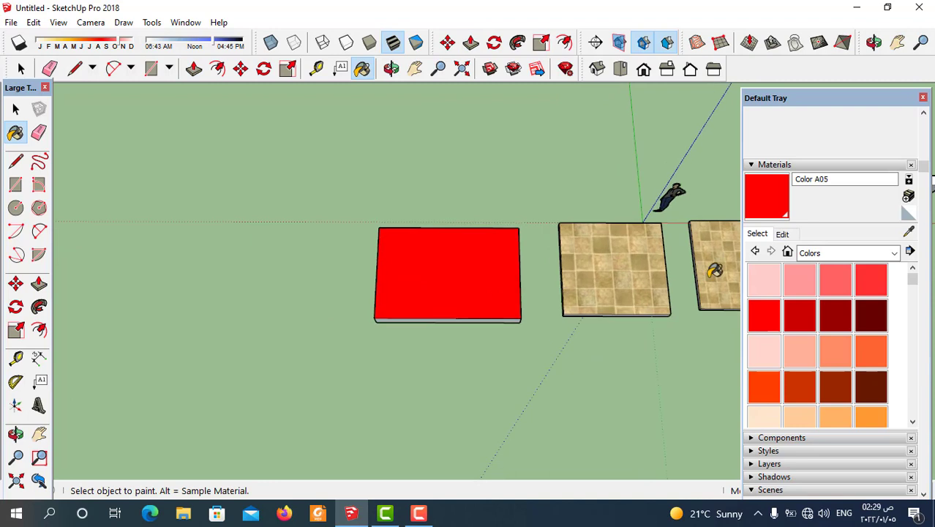
Create a new material named marn.
{"action": "left_click", "coordinate": [908, 197]}
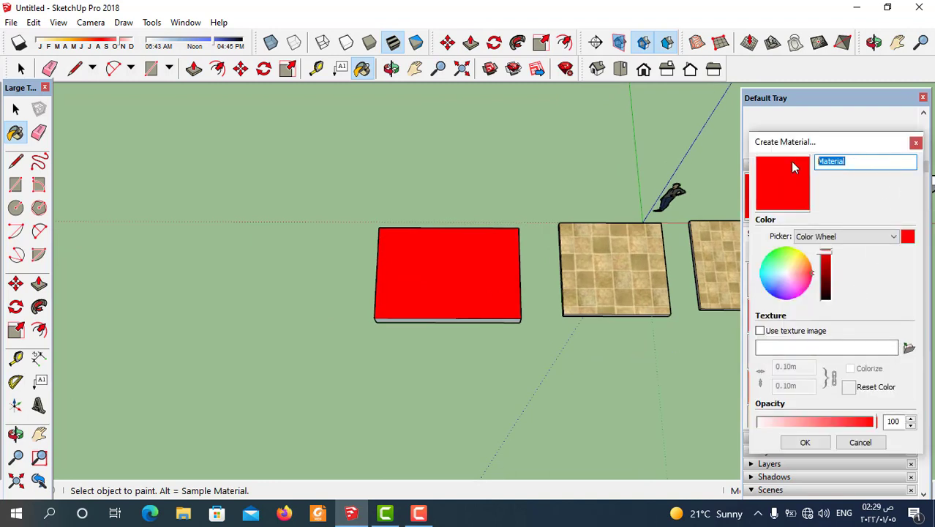
{"action": "type", "text": "m"}
{"action": "type", "text": "ar"}
{"action": "type", "text": "n"}
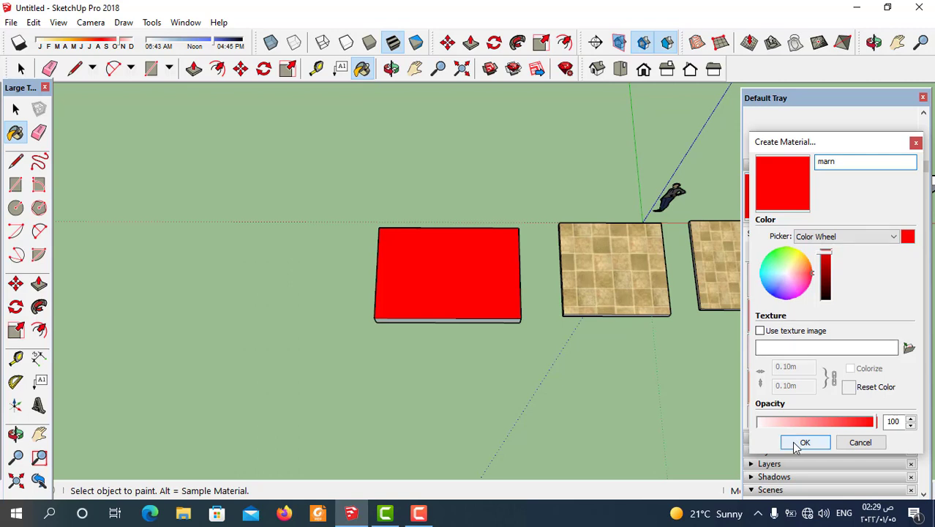
{"action": "left_click", "coordinate": [803, 442]}
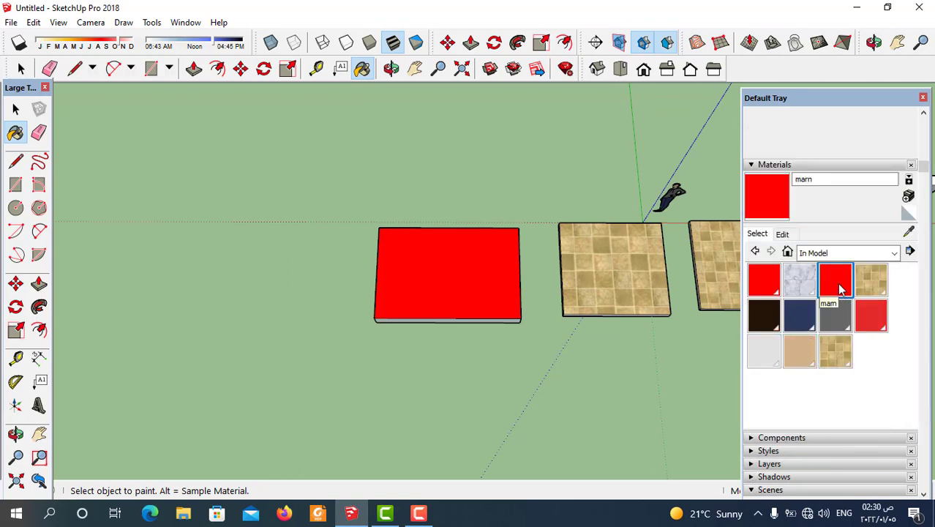
Recolour marn blue and paint the slab with it.
{"action": "left_click", "coordinate": [782, 234]}
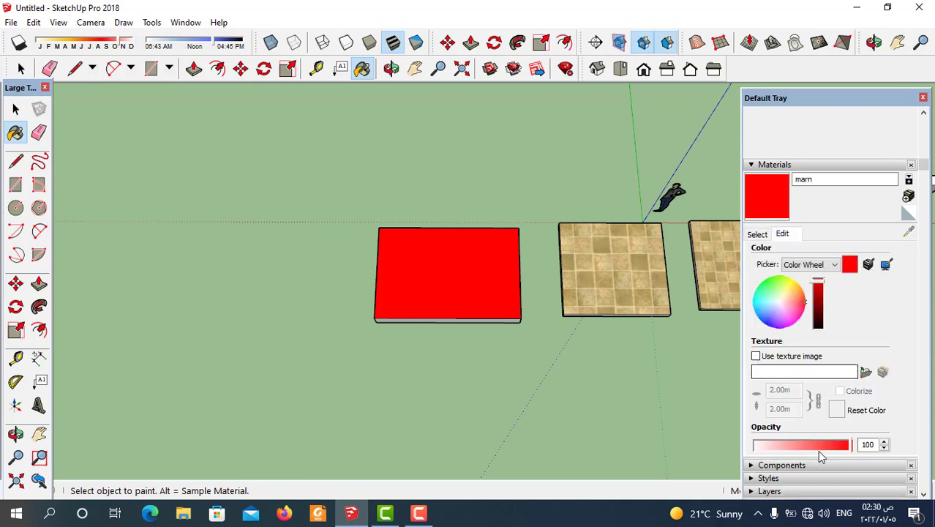
{"action": "scroll", "coordinate": [879, 300], "scroll_direction": "down", "scroll_amount": 2}
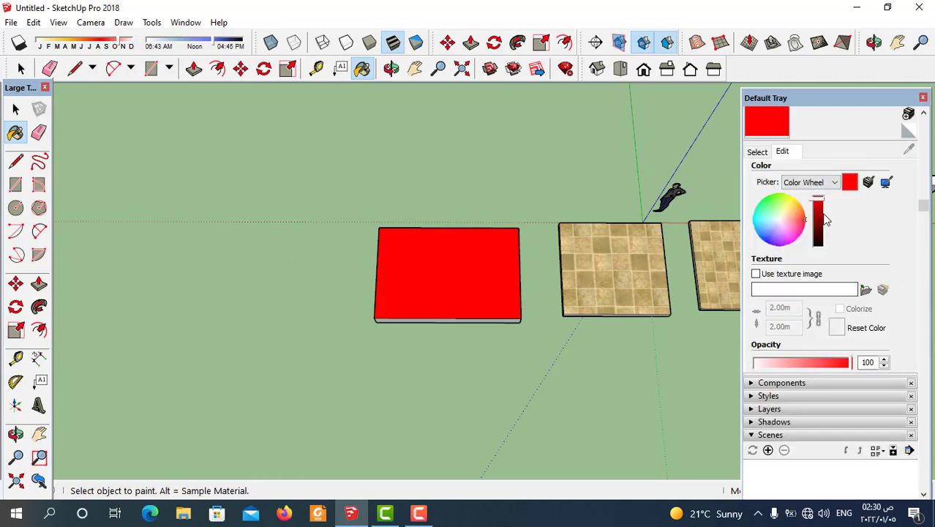
{"action": "left_click_drag", "start_coordinate": [817, 209], "coordinate": [817, 201]}
{"action": "left_click", "coordinate": [756, 227]}
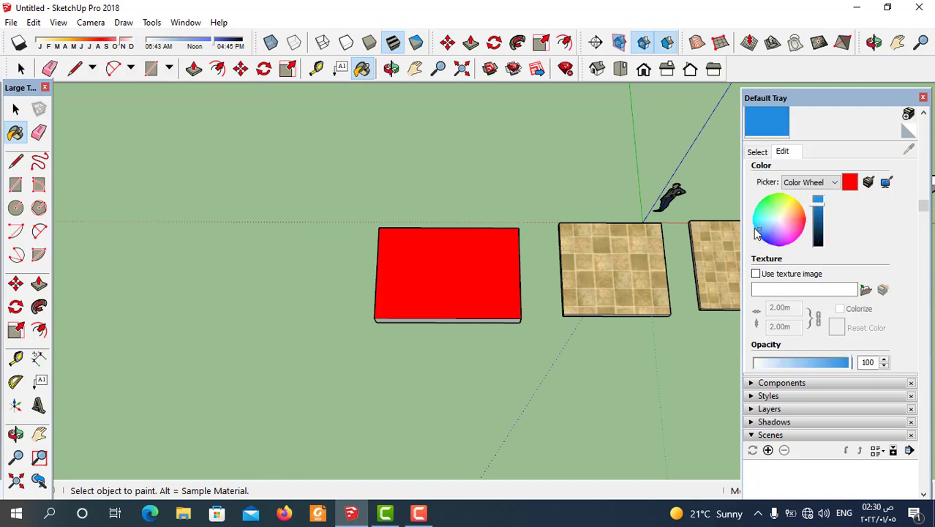
{"action": "left_click", "coordinate": [510, 276]}
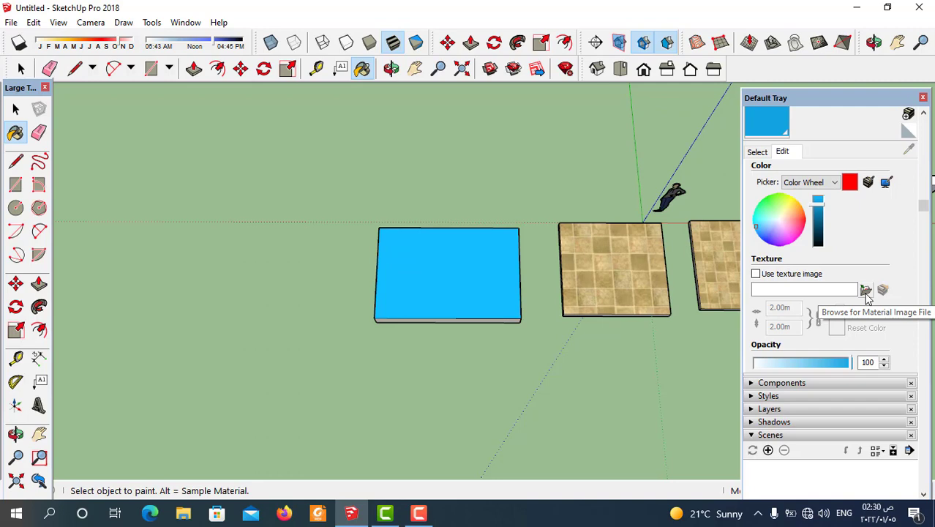
Browse for a texture image and open the TILES2 folder on the Desktop.
{"action": "left_click", "coordinate": [866, 290]}
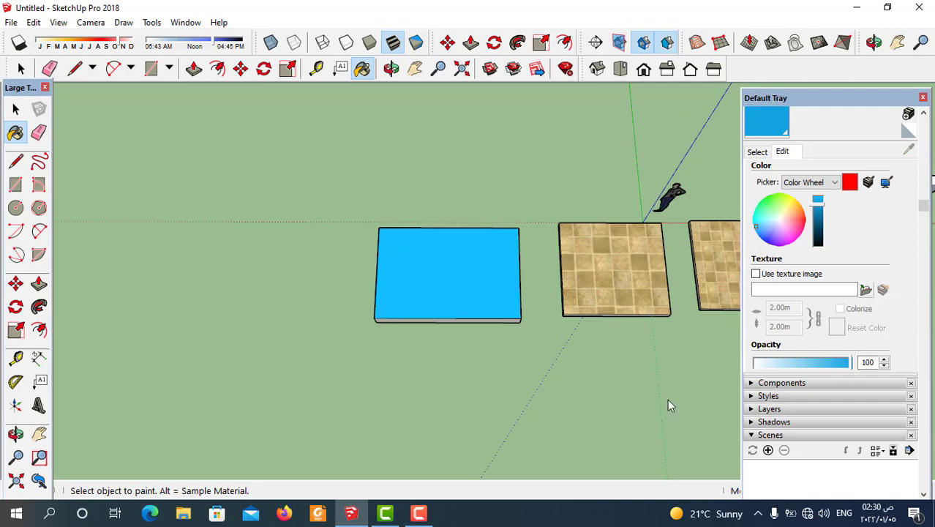
{"action": "left_click_drag", "start_coordinate": [717, 143], "coordinate": [649, 129]}
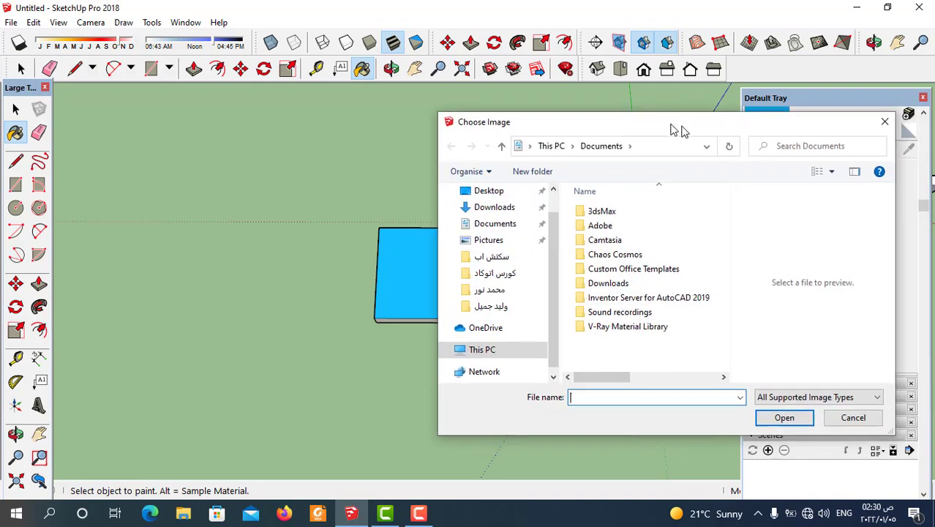
{"action": "scroll", "coordinate": [505, 260], "scroll_direction": "up", "scroll_amount": 1}
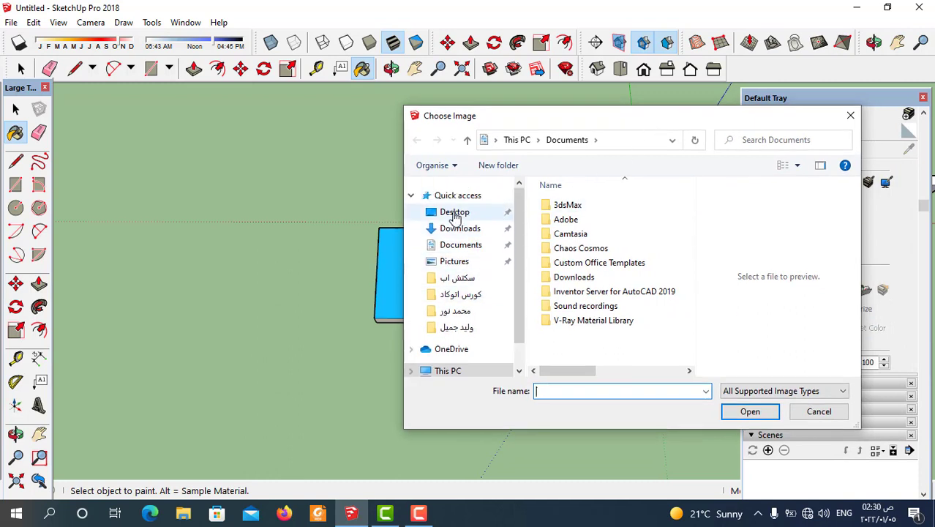
{"action": "left_click", "coordinate": [455, 214]}
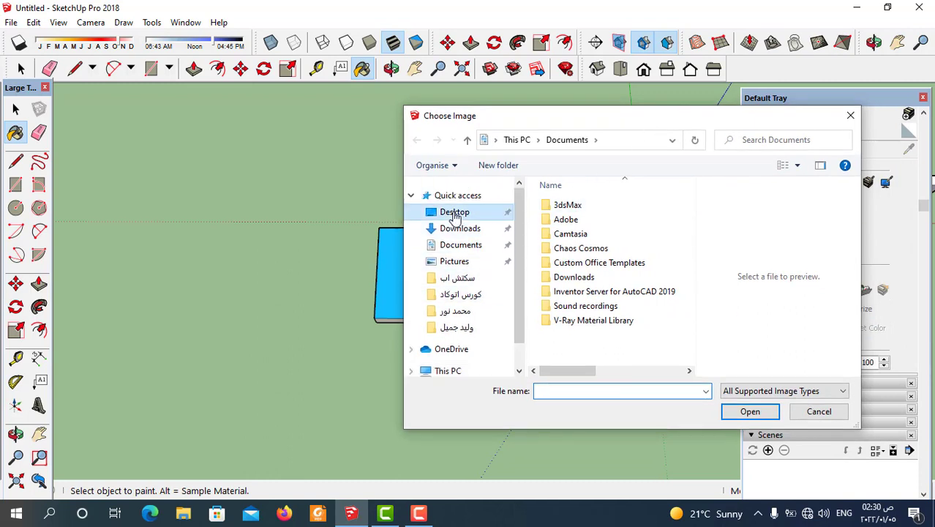
{"action": "scroll", "coordinate": [634, 306], "scroll_direction": "down", "scroll_amount": 1}
{"action": "scroll", "coordinate": [634, 306], "scroll_direction": "down", "scroll_amount": 2}
{"action": "scroll", "coordinate": [634, 306], "scroll_direction": "down", "scroll_amount": 1}
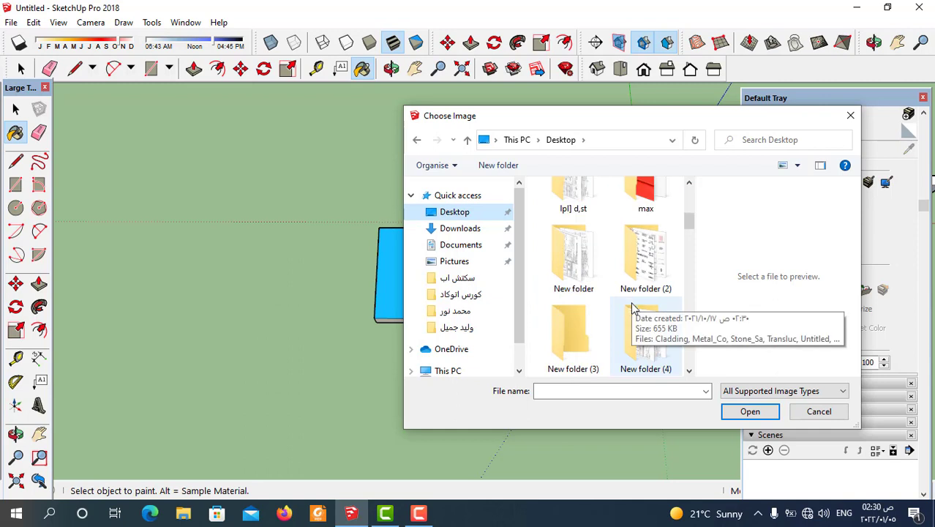
{"action": "scroll", "coordinate": [634, 306], "scroll_direction": "down", "scroll_amount": 2}
{"action": "scroll", "coordinate": [634, 306], "scroll_direction": "down", "scroll_amount": 2}
{"action": "scroll", "coordinate": [626, 324], "scroll_direction": "up", "scroll_amount": 1}
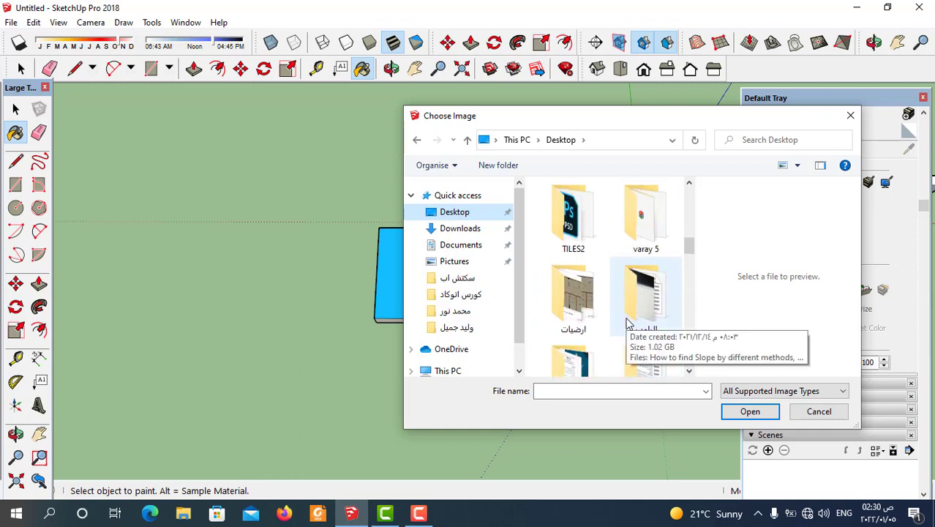
{"action": "double_click", "coordinate": [567, 242]}
Load TILES11.BMP as the slab material's texture, giving orange marble tiles at 2.00m.
{"action": "scroll", "coordinate": [619, 318], "scroll_direction": "down", "scroll_amount": 1}
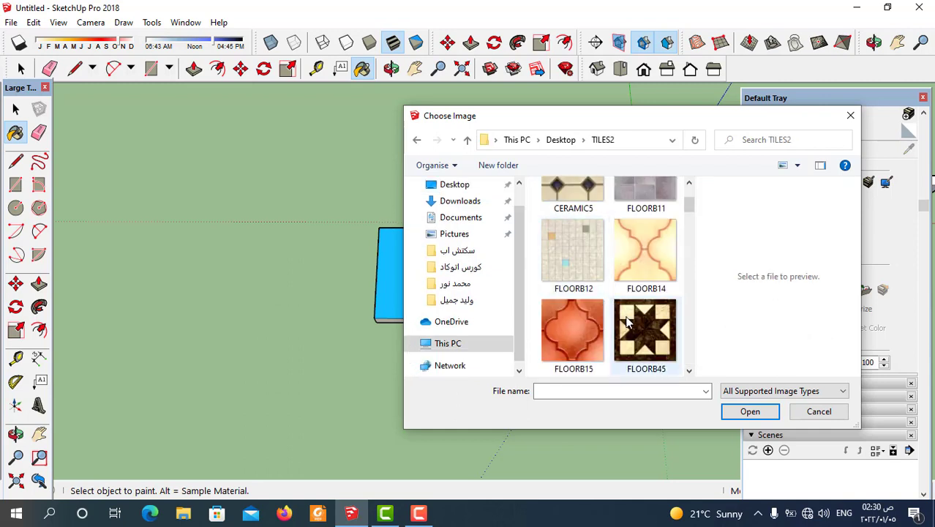
{"action": "scroll", "coordinate": [626, 316], "scroll_direction": "down", "scroll_amount": 1}
{"action": "scroll", "coordinate": [628, 319], "scroll_direction": "down", "scroll_amount": 1}
{"action": "scroll", "coordinate": [627, 322], "scroll_direction": "down", "scroll_amount": 2}
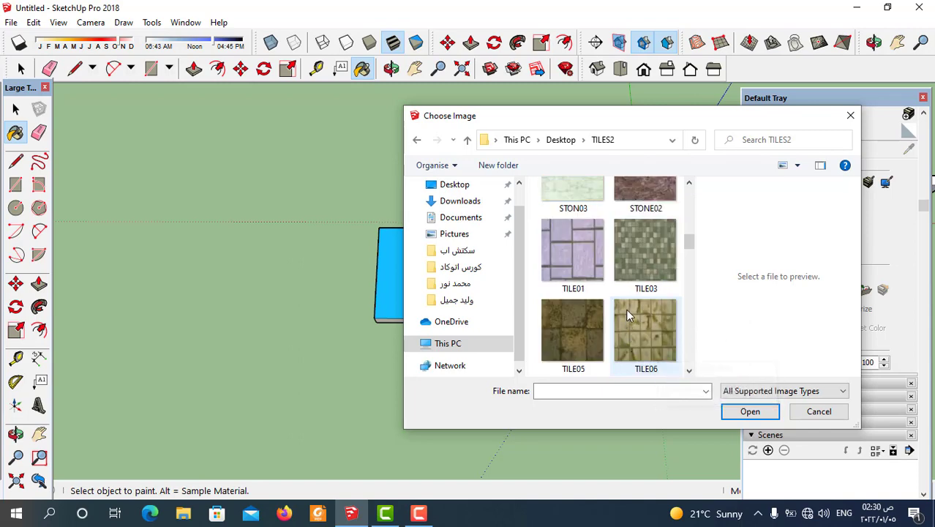
{"action": "scroll", "coordinate": [625, 311], "scroll_direction": "down", "scroll_amount": 2}
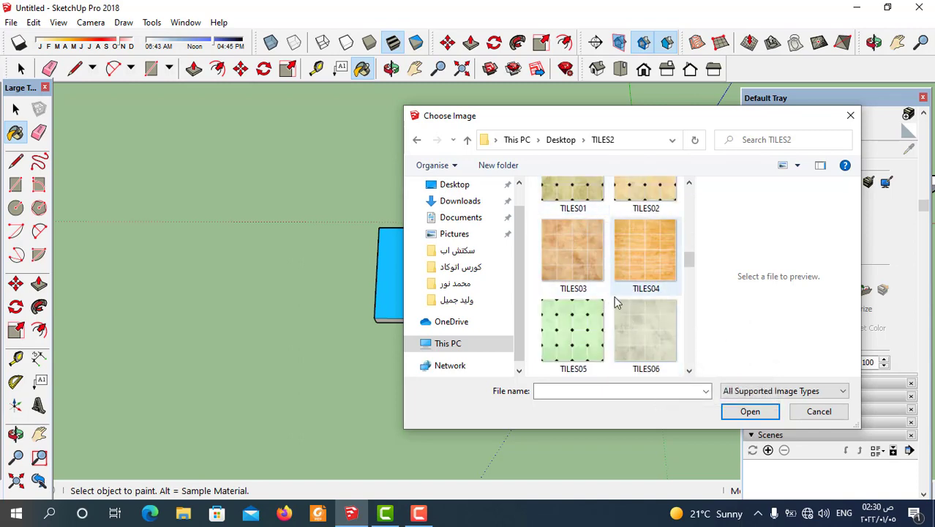
{"action": "scroll", "coordinate": [636, 293], "scroll_direction": "down", "scroll_amount": 1}
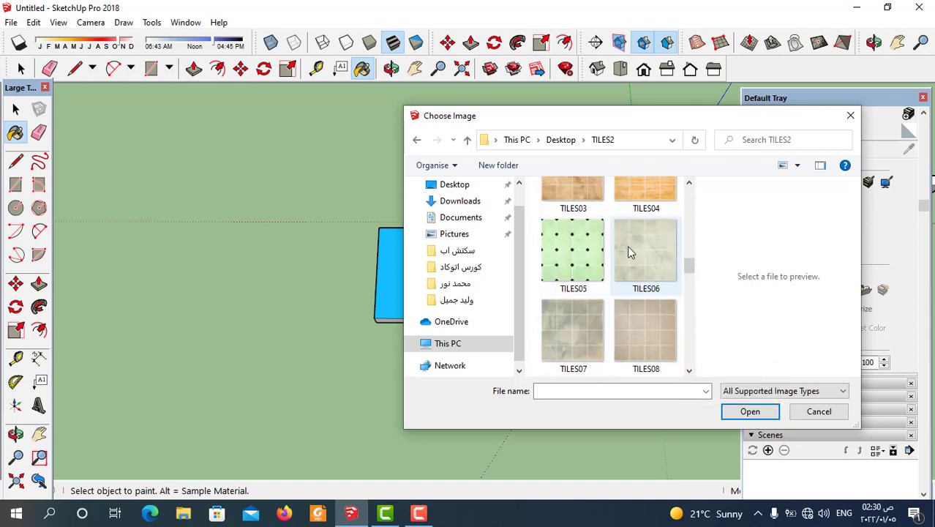
{"action": "scroll", "coordinate": [615, 291], "scroll_direction": "down", "scroll_amount": 2}
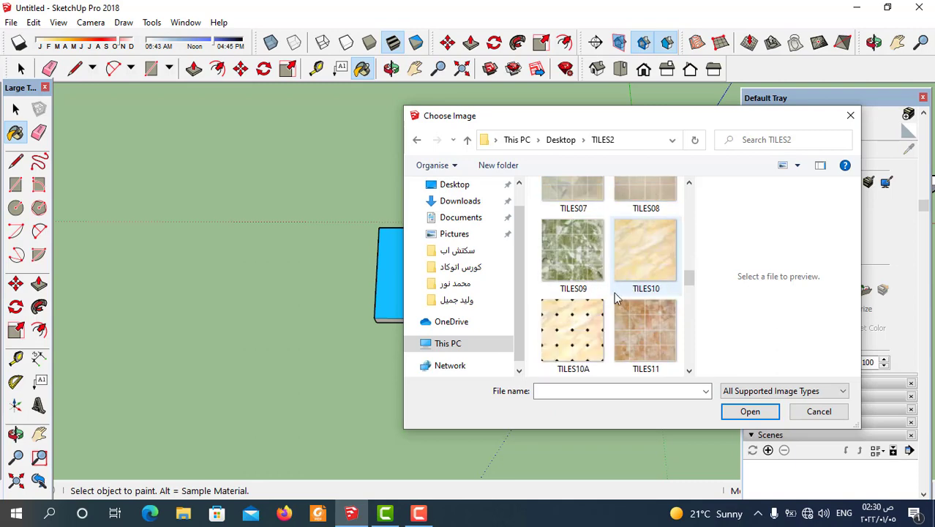
{"action": "scroll", "coordinate": [614, 296], "scroll_direction": "down", "scroll_amount": 4}
{"action": "scroll", "coordinate": [619, 307], "scroll_direction": "up", "scroll_amount": 1}
{"action": "scroll", "coordinate": [619, 268], "scroll_direction": "up", "scroll_amount": 2}
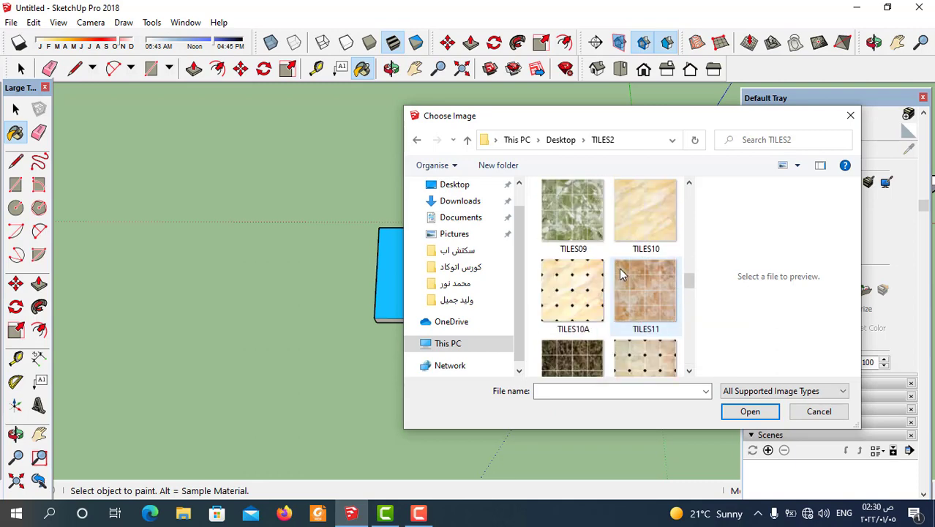
{"action": "left_click", "coordinate": [653, 295]}
{"action": "scroll", "coordinate": [655, 369], "scroll_direction": "down", "scroll_amount": 1}
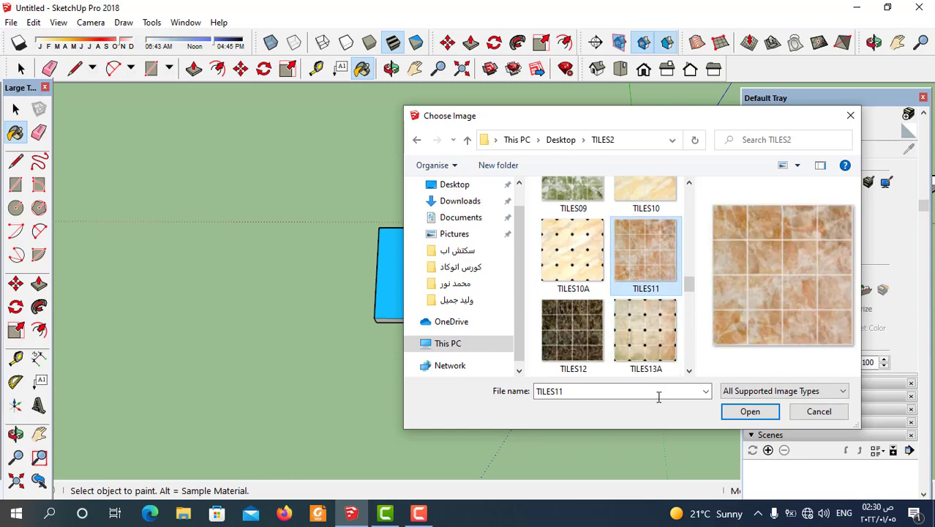
{"action": "left_click", "coordinate": [843, 391]}
{"action": "left_click", "coordinate": [805, 402]}
{"action": "left_click", "coordinate": [750, 411]}
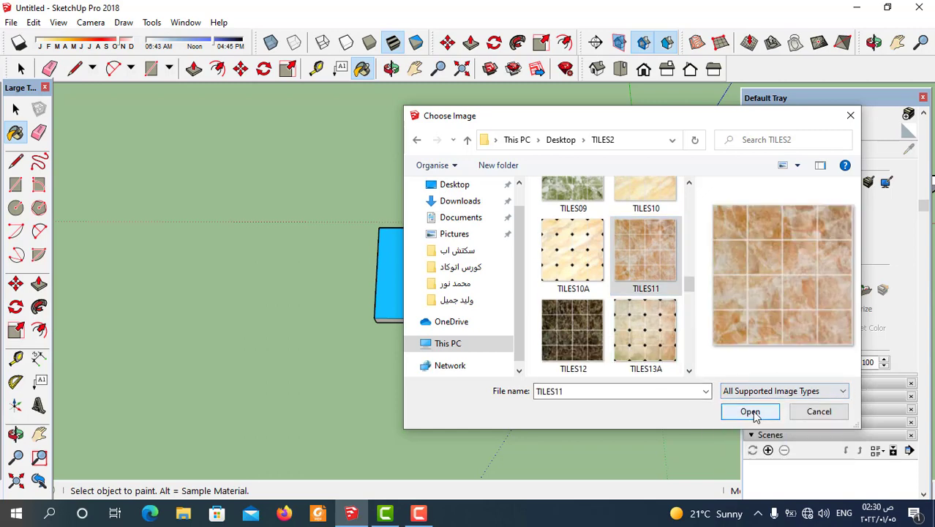
{"action": "middle_click_drag", "start_coordinate": [574, 315], "coordinate": [564, 379]}
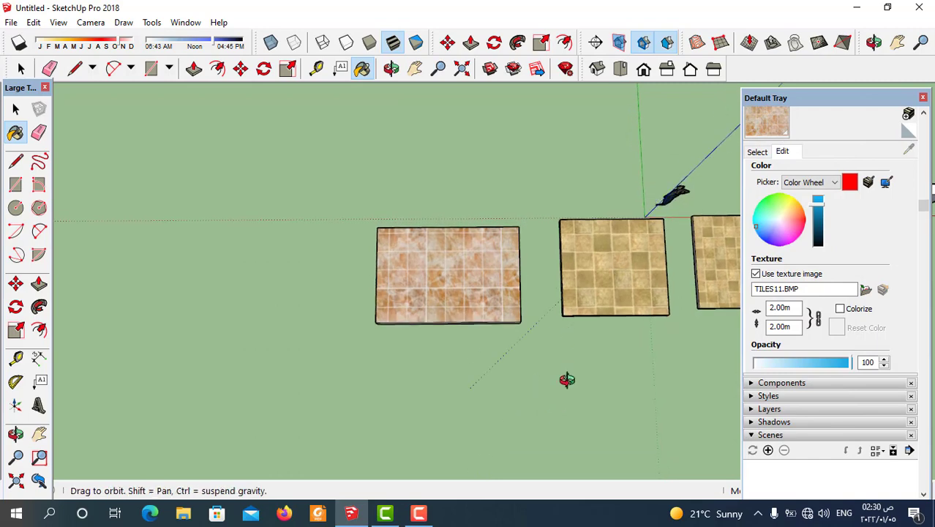
{"action": "scroll", "coordinate": [460, 259], "scroll_direction": "up", "scroll_amount": 2}
{"action": "scroll", "coordinate": [470, 307], "scroll_direction": "up", "scroll_amount": 2}
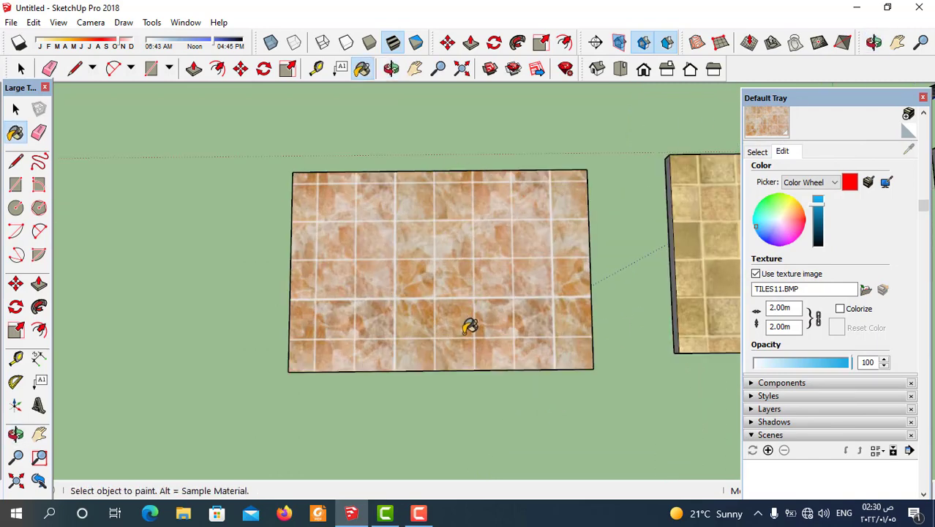
{"action": "scroll", "coordinate": [505, 338], "scroll_direction": "up", "scroll_amount": 1}
{"action": "scroll", "coordinate": [513, 340], "scroll_direction": "up", "scroll_amount": 1}
{"action": "scroll", "coordinate": [585, 297], "scroll_direction": "down", "scroll_amount": 2}
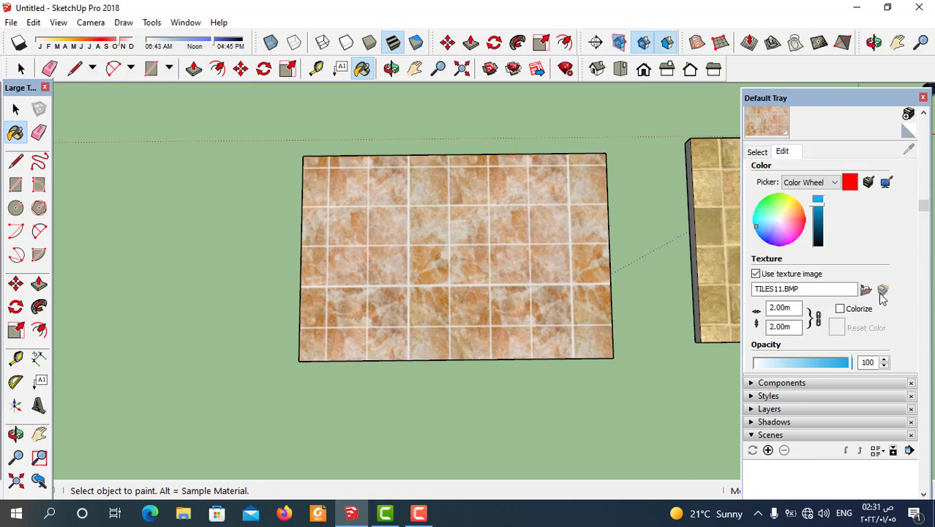
{"action": "left_click", "coordinate": [858, 8]}
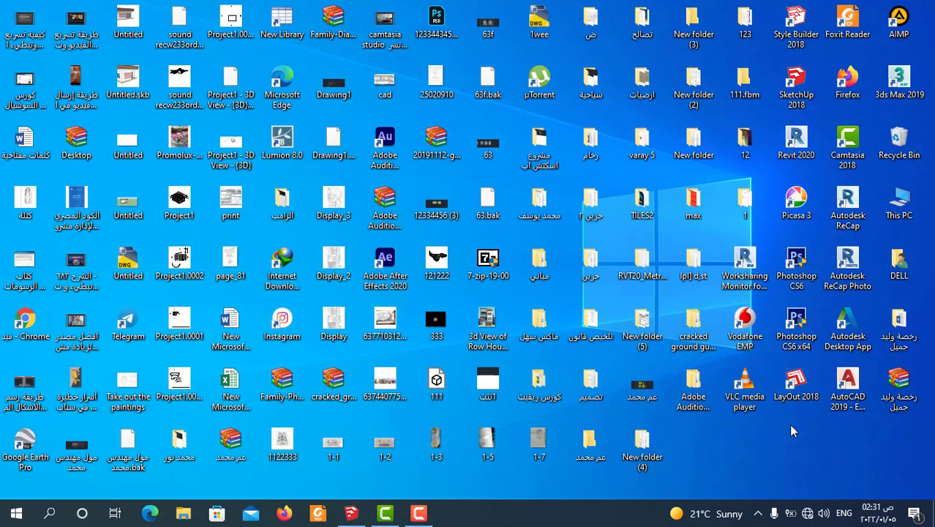
{"action": "double_click", "coordinate": [642, 208]}
{"action": "scroll", "coordinate": [597, 256], "scroll_direction": "down", "scroll_amount": 2}
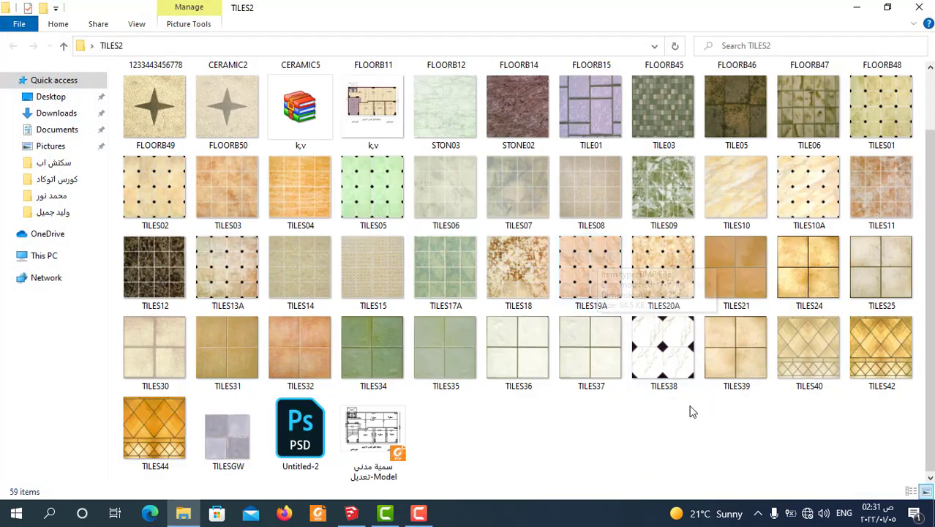
{"action": "scroll", "coordinate": [693, 412], "scroll_direction": "up", "scroll_amount": 2}
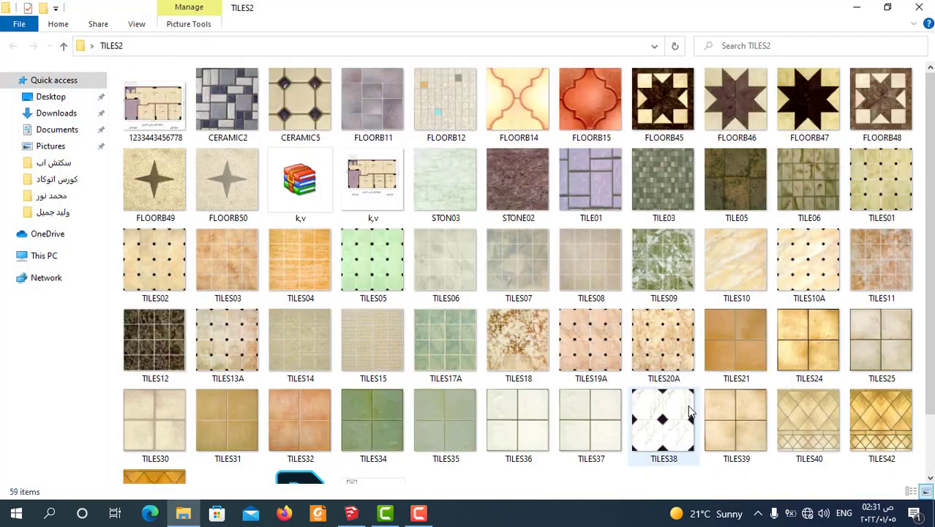
{"action": "left_click", "coordinate": [870, 273]}
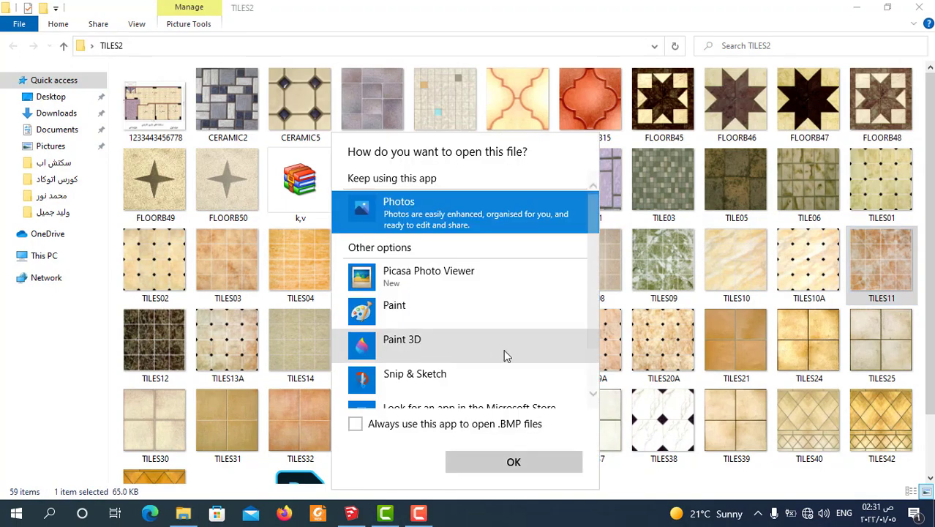
{"action": "left_click", "coordinate": [512, 461]}
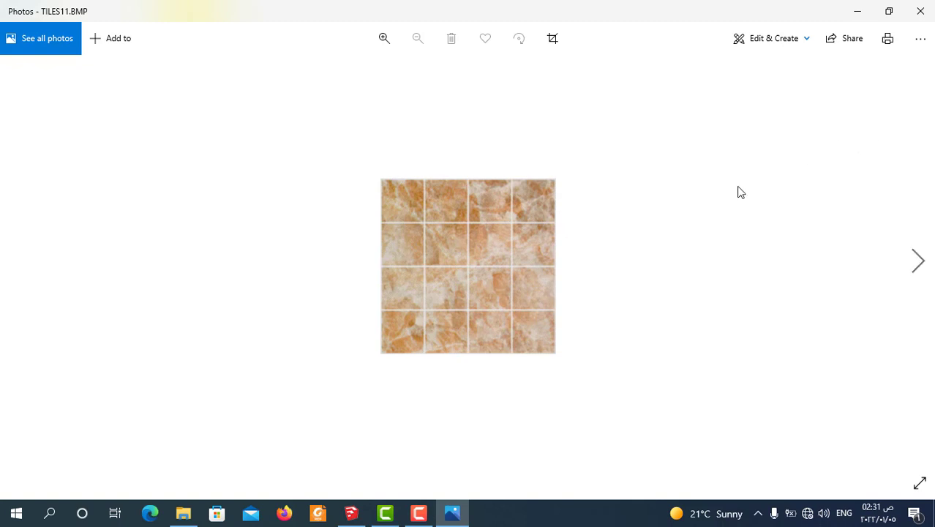
{"action": "left_click", "coordinate": [920, 11]}
Try a 1.60m texture height for the TILES11 texture on the marble-look slab.
{"action": "left_click", "coordinate": [352, 513]}
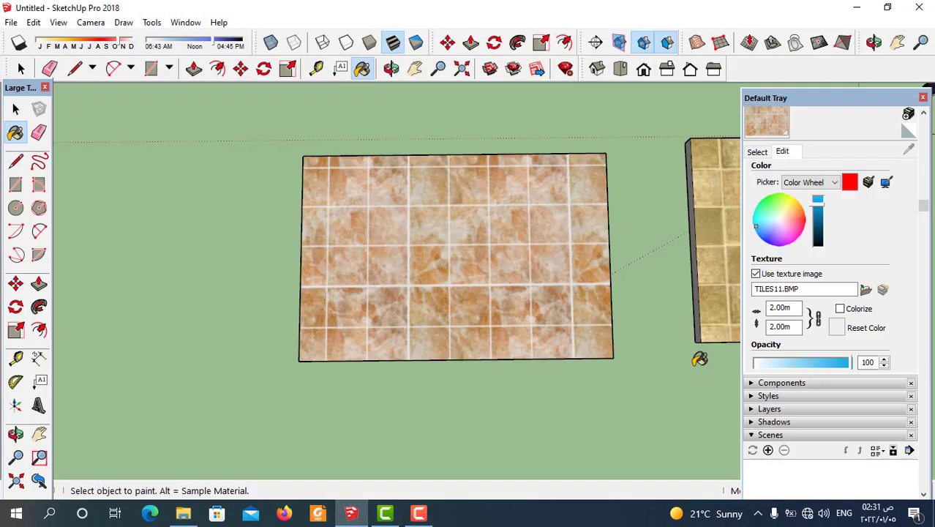
{"action": "double_click", "coordinate": [797, 327]}
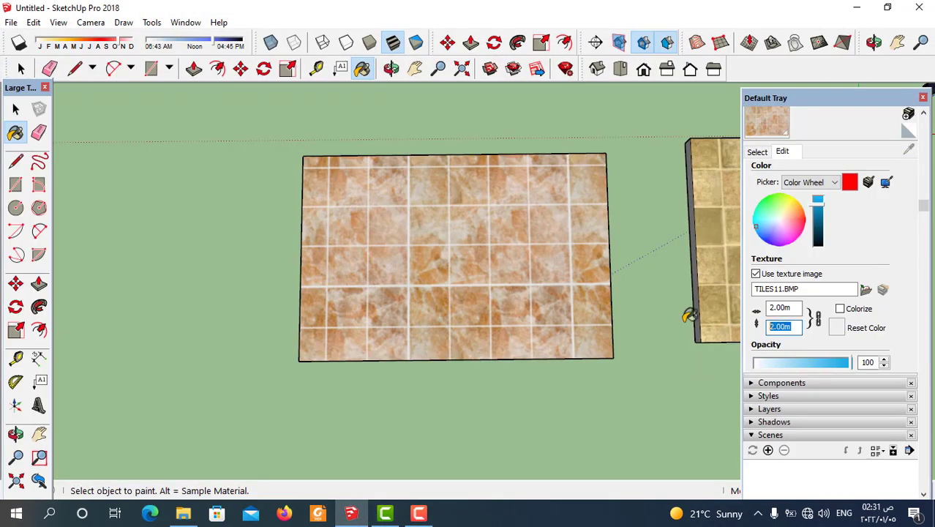
{"action": "type", "text": "1."}
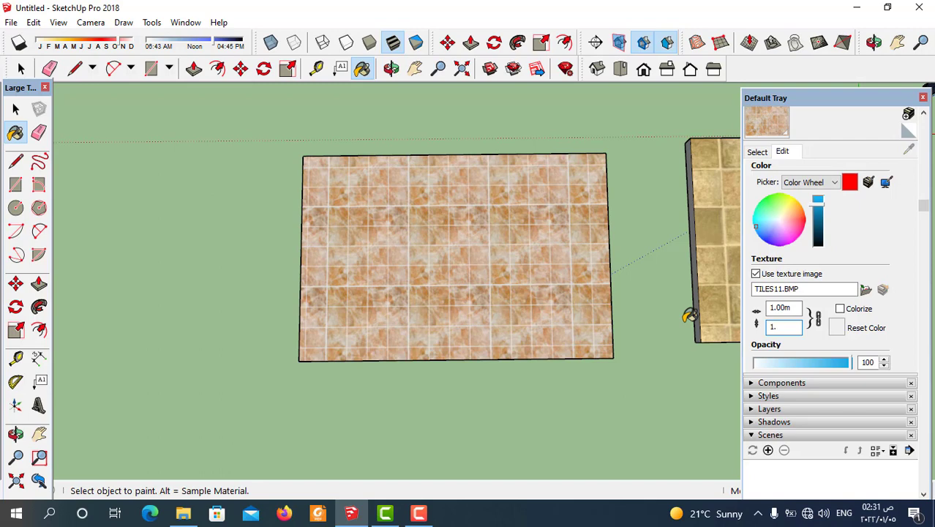
{"action": "type", "text": "6"}
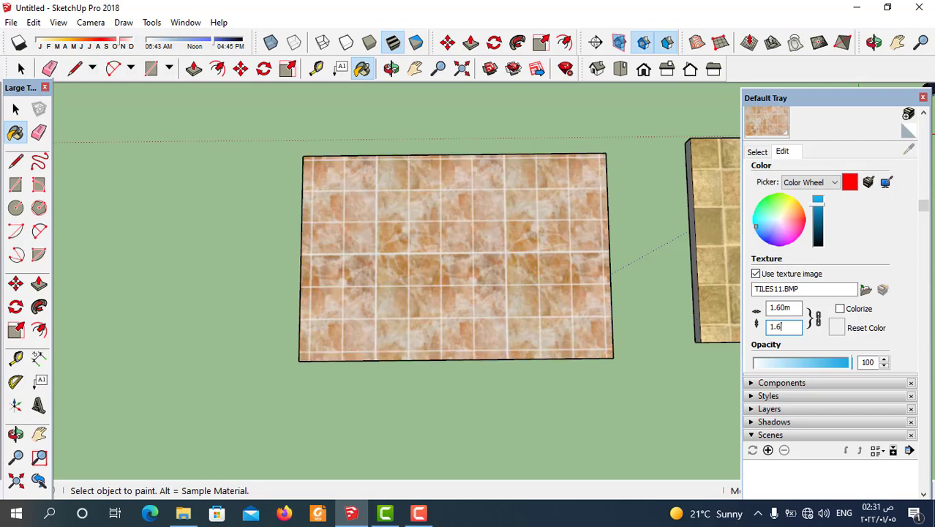
{"action": "key", "text": "Tab"}
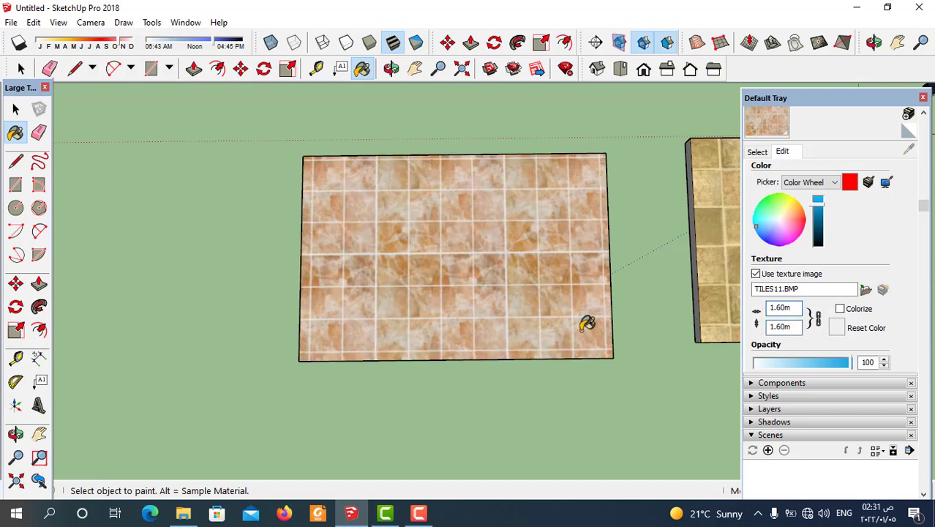
{"action": "scroll", "coordinate": [586, 324], "scroll_direction": "up", "scroll_amount": 1}
{"action": "scroll", "coordinate": [483, 190], "scroll_direction": "up", "scroll_amount": 2}
{"action": "scroll", "coordinate": [508, 240], "scroll_direction": "down", "scroll_amount": 1}
{"action": "scroll", "coordinate": [517, 246], "scroll_direction": "up", "scroll_amount": 2}
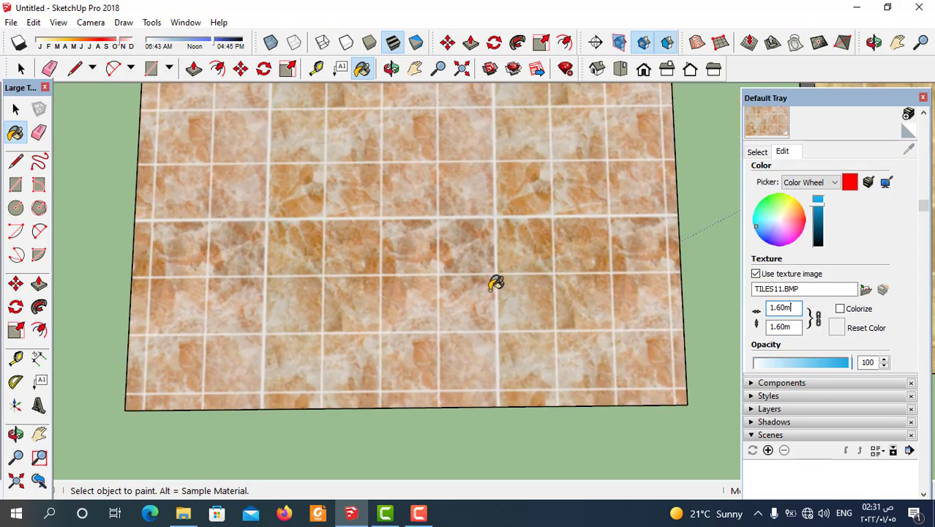
Start measuring a tile with the Tape Measure to check the 1.60m scale, then cancel.
{"action": "left_click", "coordinate": [320, 71]}
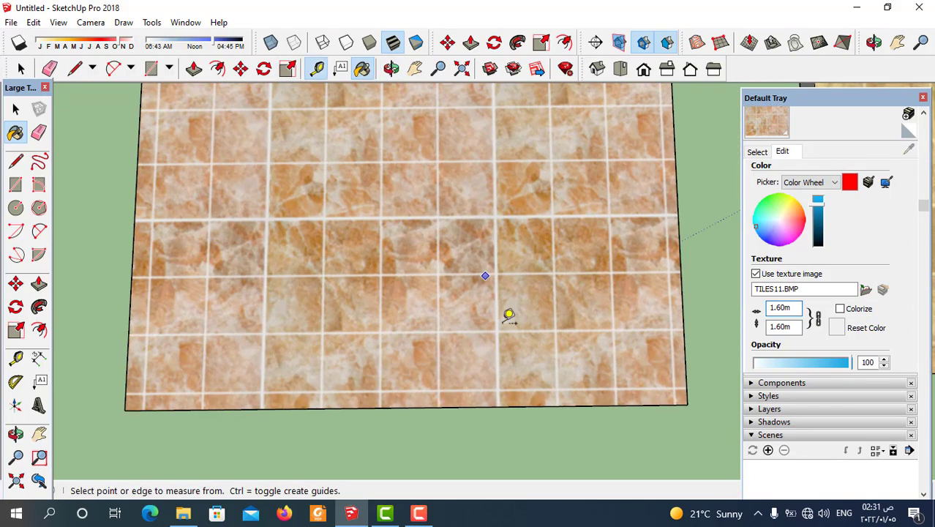
{"action": "scroll", "coordinate": [468, 387], "scroll_direction": "up", "scroll_amount": 1}
{"action": "scroll", "coordinate": [451, 384], "scroll_direction": "up", "scroll_amount": 1}
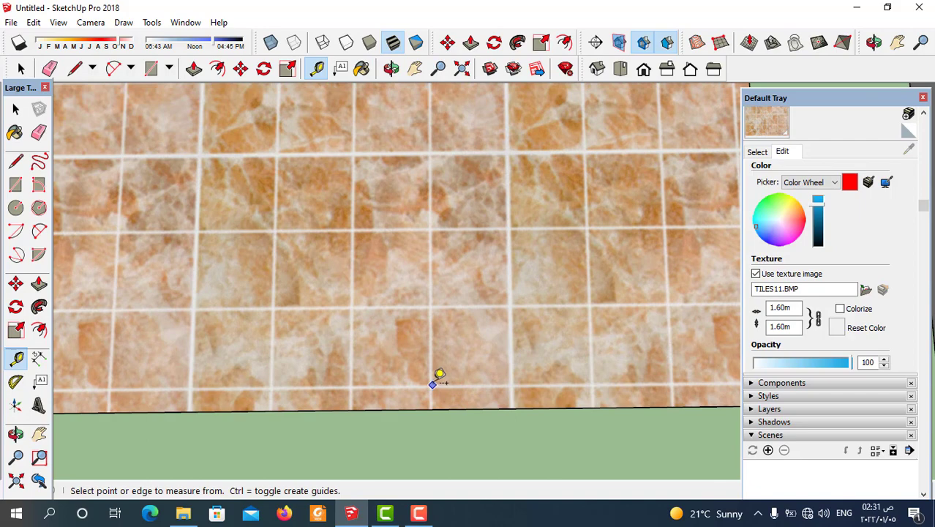
{"action": "left_click", "coordinate": [433, 384]}
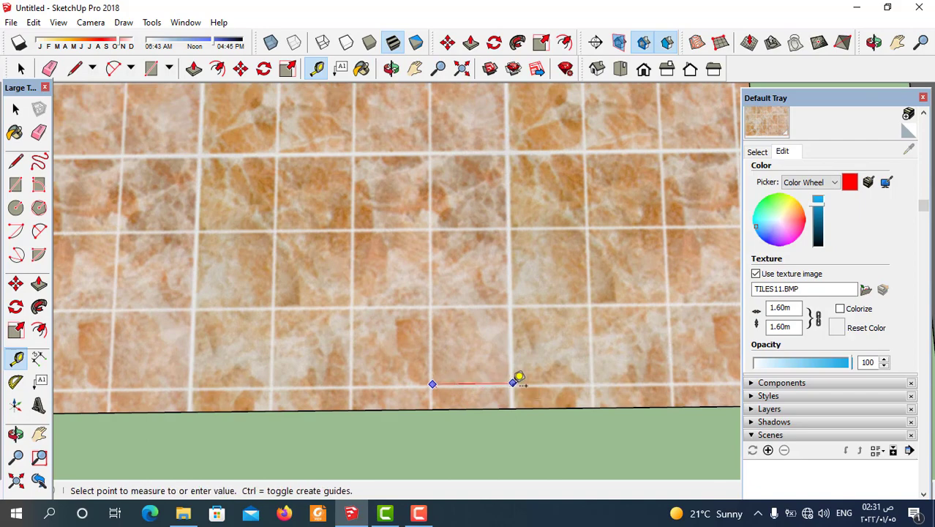
{"action": "left_click", "coordinate": [16, 109]}
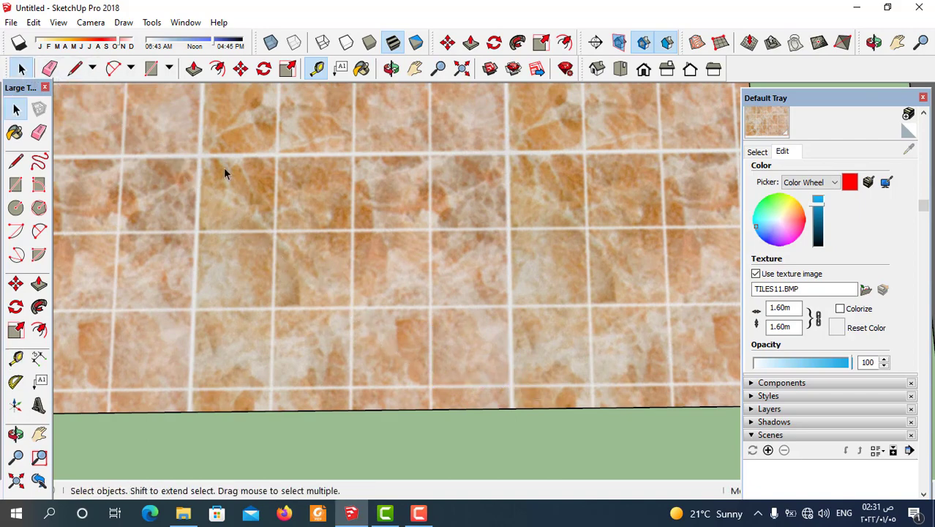
{"action": "scroll", "coordinate": [521, 352], "scroll_direction": "down", "scroll_amount": 1}
{"action": "scroll", "coordinate": [512, 345], "scroll_direction": "down", "scroll_amount": 1}
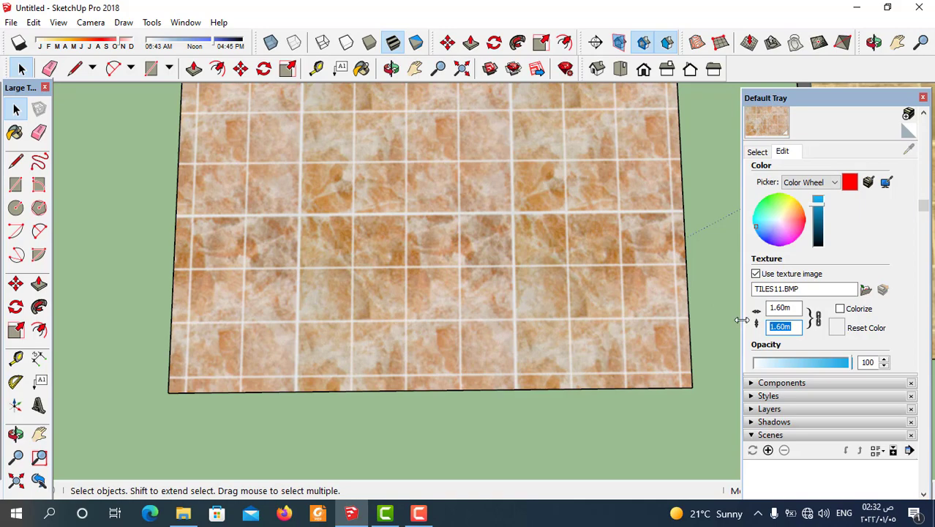
Change the TILES11 texture height to 2.40m and measure from a grout line while viewing the slab row.
{"action": "type", "text": "2.4"}
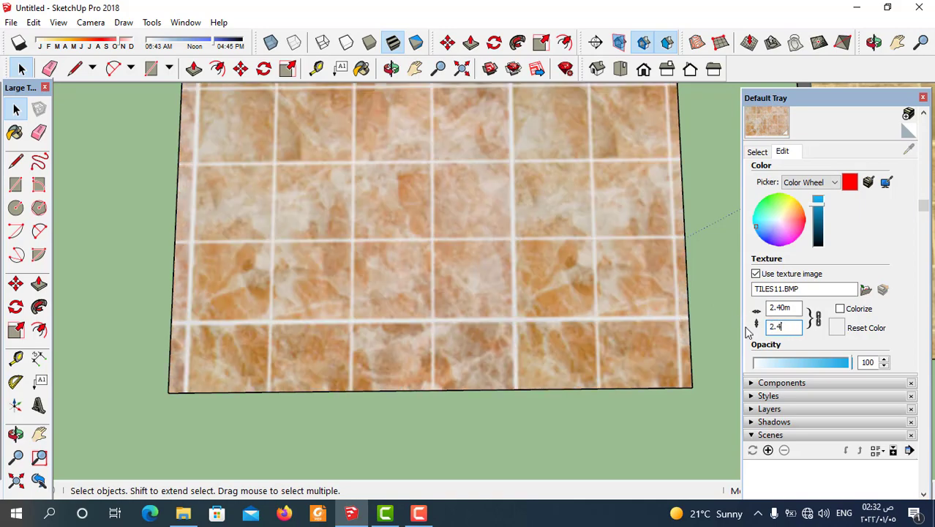
{"action": "left_click", "coordinate": [790, 309]}
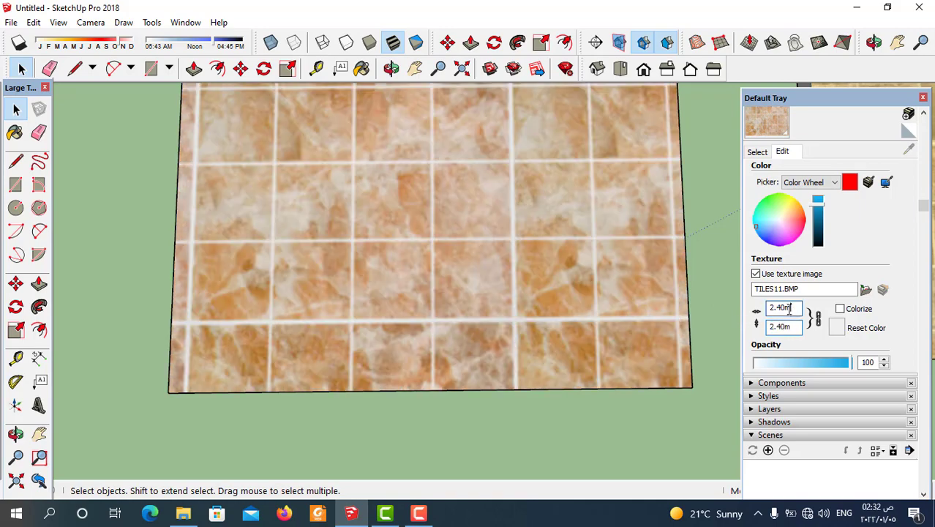
{"action": "left_click", "coordinate": [316, 68]}
{"action": "scroll", "coordinate": [522, 293], "scroll_direction": "up", "scroll_amount": 1}
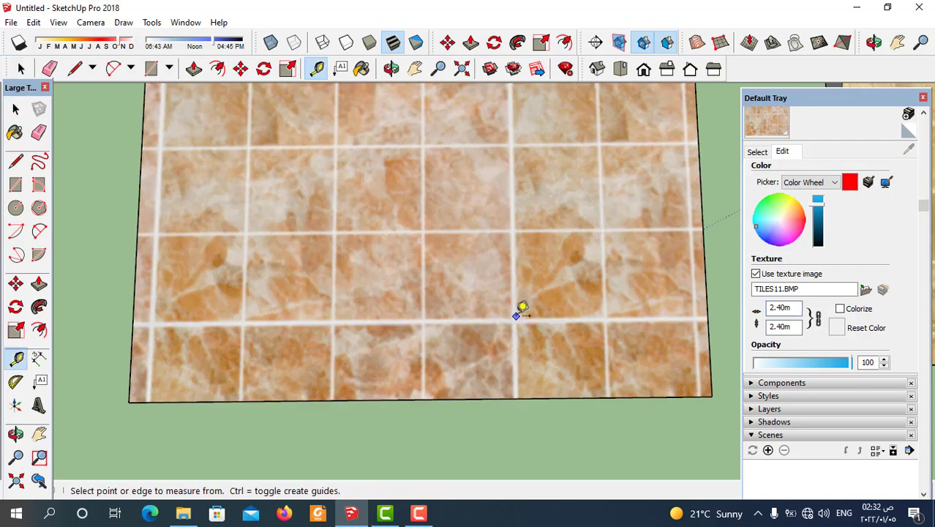
{"action": "left_click", "coordinate": [515, 319]}
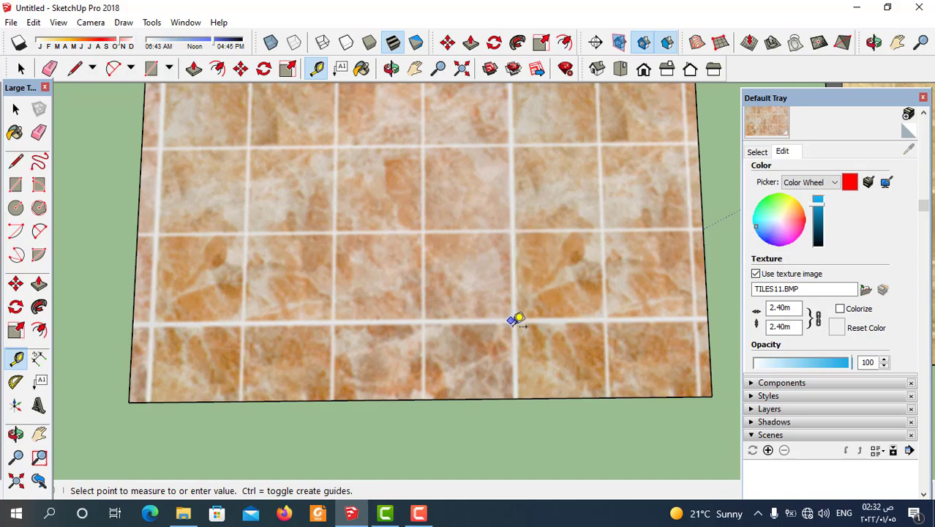
{"action": "scroll", "coordinate": [512, 308], "scroll_direction": "down", "scroll_amount": 5}
{"action": "mouse_move", "coordinate": [498, 304]}
{"action": "middle_mouse_down"}
{"action": "mouse_move", "coordinate": [429, 247]}
{"action": "mouse_move", "coordinate": [471, 285]}
{"action": "mouse_move", "coordinate": [403, 281]}
{"action": "mouse_move", "coordinate": [439, 312]}
{"action": "mouse_move", "coordinate": [503, 272]}
{"action": "mouse_move", "coordinate": [585, 152]}
{"action": "mouse_move", "coordinate": [559, 284]}
{"action": "mouse_move", "coordinate": [514, 215]}
{"action": "mouse_move", "coordinate": [588, 215]}
{"action": "middle_mouse_up"}
{"action": "key", "text": "space"}
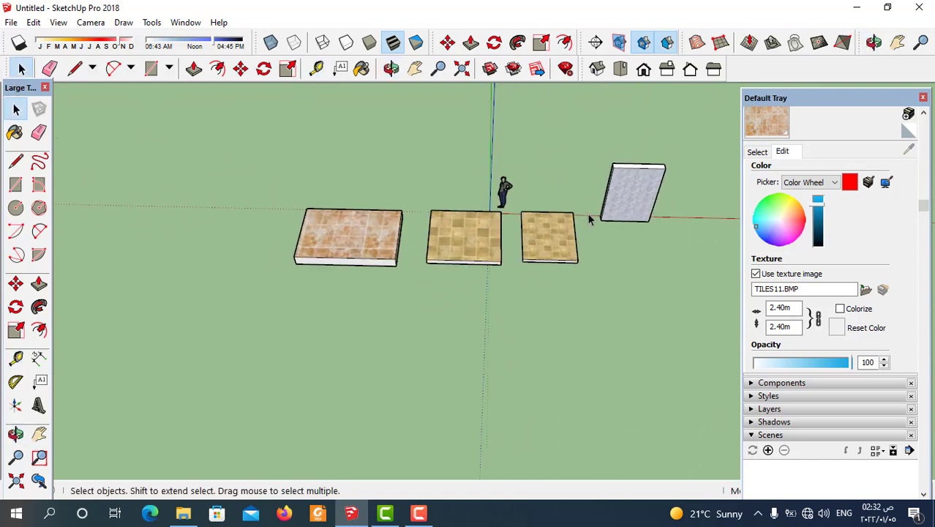
Draw a rectangle on the ground to the left of the slab row.
{"action": "scroll", "coordinate": [585, 214], "scroll_direction": "up", "scroll_amount": 2}
{"action": "scroll", "coordinate": [586, 214], "scroll_direction": "up", "scroll_amount": 2}
{"action": "scroll", "coordinate": [603, 190], "scroll_direction": "up", "scroll_amount": 2}
{"action": "scroll", "coordinate": [619, 230], "scroll_direction": "down", "scroll_amount": 3}
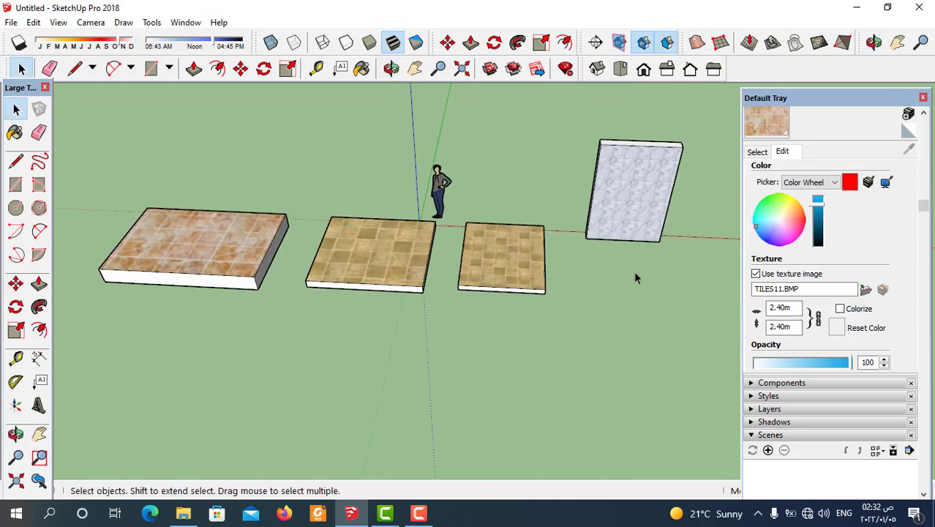
{"action": "mouse_move", "coordinate": [634, 271]}
{"action": "middle_mouse_down"}
{"action": "mouse_move", "coordinate": [549, 291]}
{"action": "mouse_move", "coordinate": [597, 268]}
{"action": "mouse_move", "coordinate": [469, 316]}
{"action": "mouse_move", "coordinate": [500, 246]}
{"action": "mouse_move", "coordinate": [542, 234]}
{"action": "middle_mouse_up"}
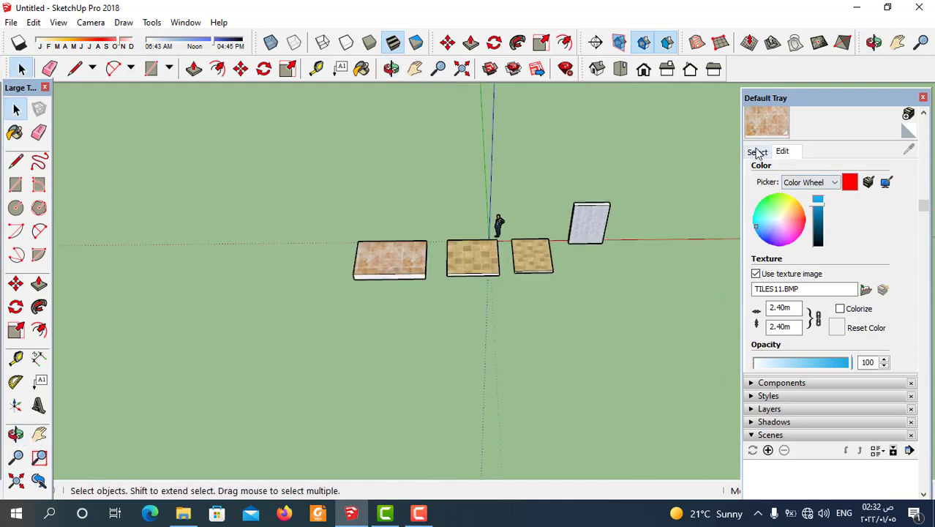
{"action": "left_click", "coordinate": [150, 69]}
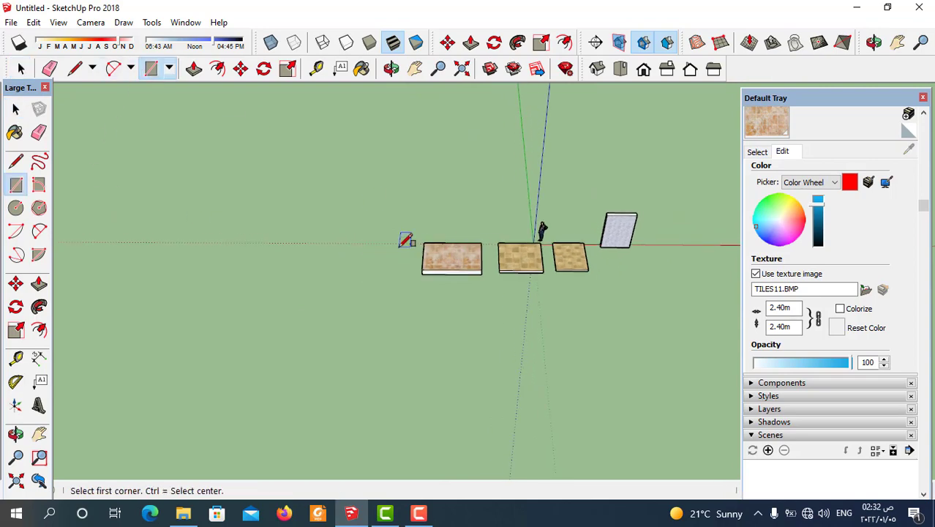
{"action": "left_click", "coordinate": [401, 246]}
{"action": "left_click", "coordinate": [322, 274]}
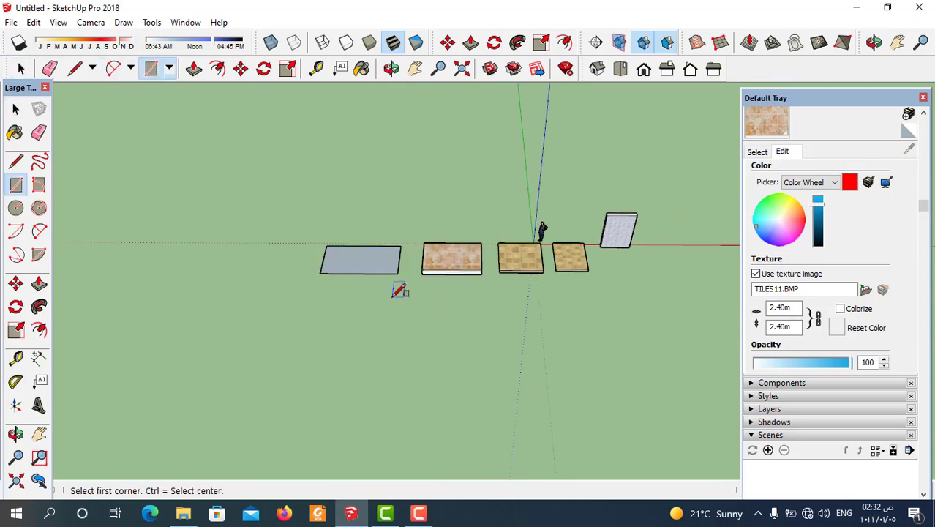
Push/Pull the new rectangle up into a thin white slab.
{"action": "middle_click_drag", "start_coordinate": [399, 290], "coordinate": [409, 292]}
{"action": "scroll", "coordinate": [382, 271], "scroll_direction": "up", "scroll_amount": 2}
{"action": "scroll", "coordinate": [372, 299], "scroll_direction": "up", "scroll_amount": 3}
{"action": "scroll", "coordinate": [474, 344], "scroll_direction": "down", "scroll_amount": 1}
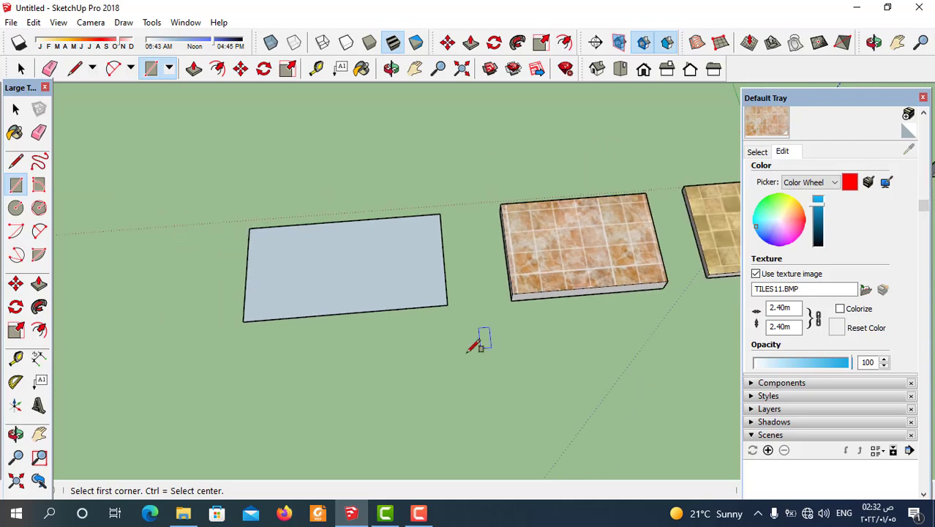
{"action": "mouse_move", "coordinate": [479, 344]}
{"action": "middle_mouse_down"}
{"action": "mouse_move", "coordinate": [445, 345]}
{"action": "mouse_move", "coordinate": [377, 265]}
{"action": "middle_mouse_up"}
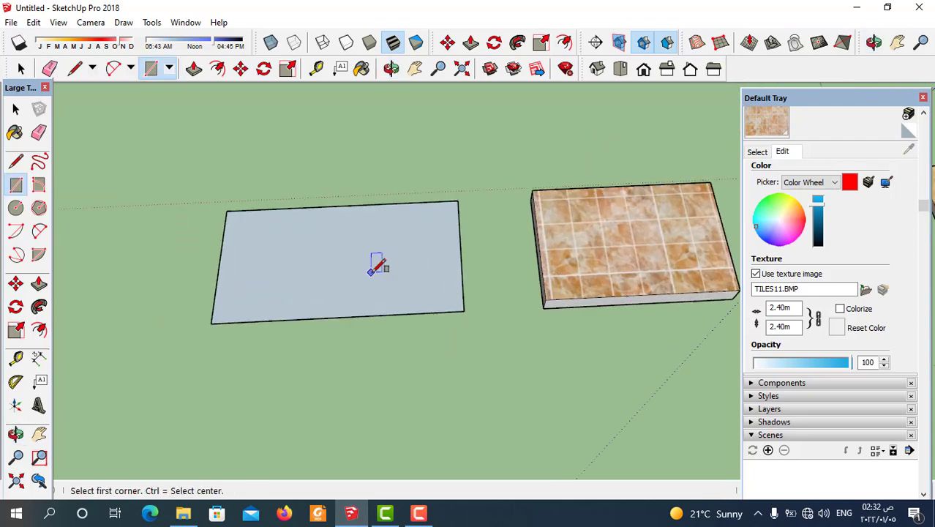
{"action": "left_click", "coordinate": [196, 70]}
{"action": "left_click", "coordinate": [366, 286]}
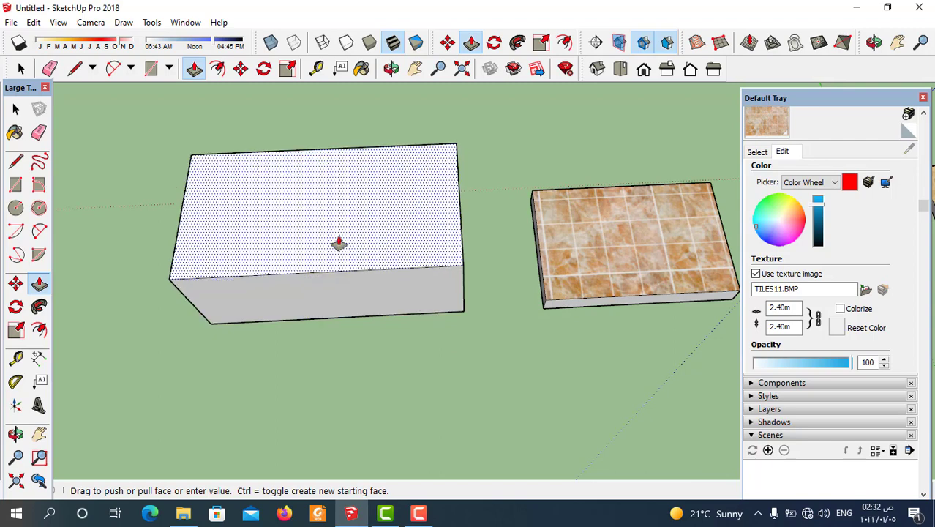
{"action": "left_click", "coordinate": [342, 289]}
{"action": "scroll", "coordinate": [485, 290], "scroll_direction": "down", "scroll_amount": 2}
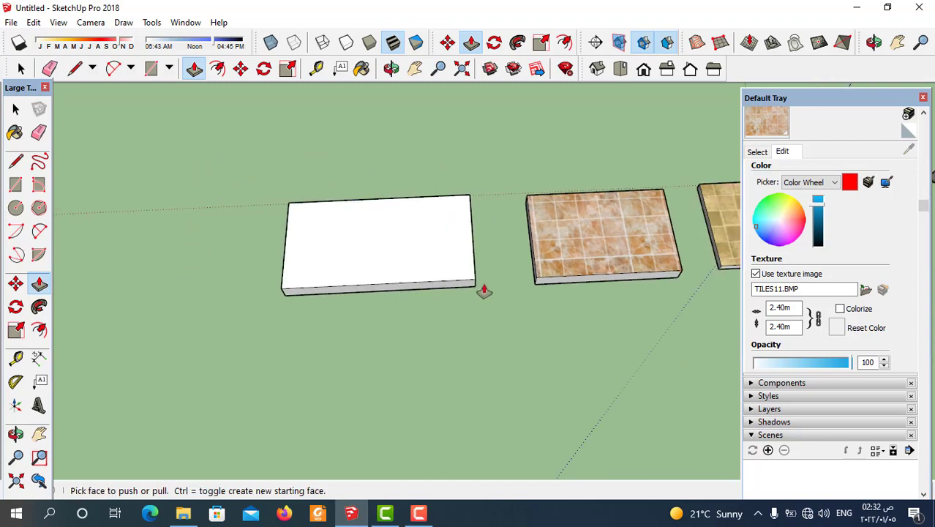
{"action": "left_click", "coordinate": [758, 153]}
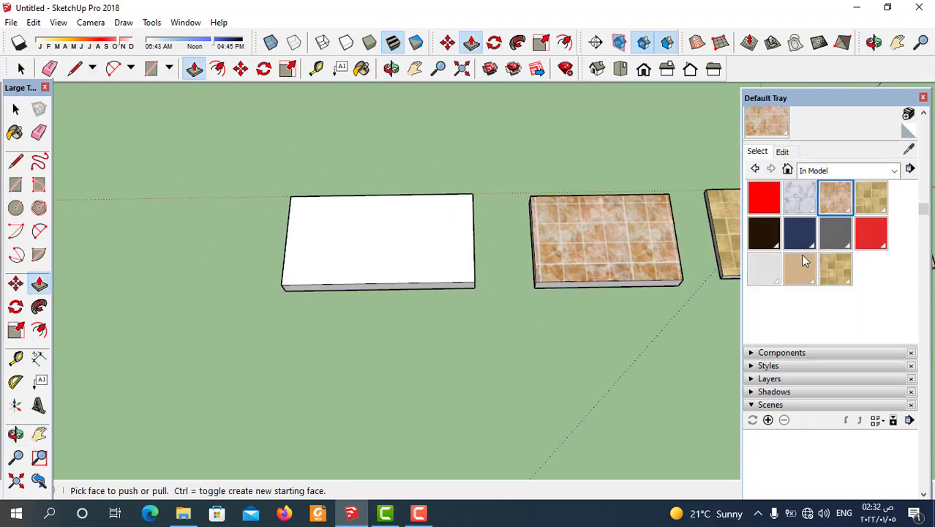
Paint the new slab with Roofing Slate Tan from the Materials collection's Tile folder.
{"action": "left_click", "coordinate": [893, 172]}
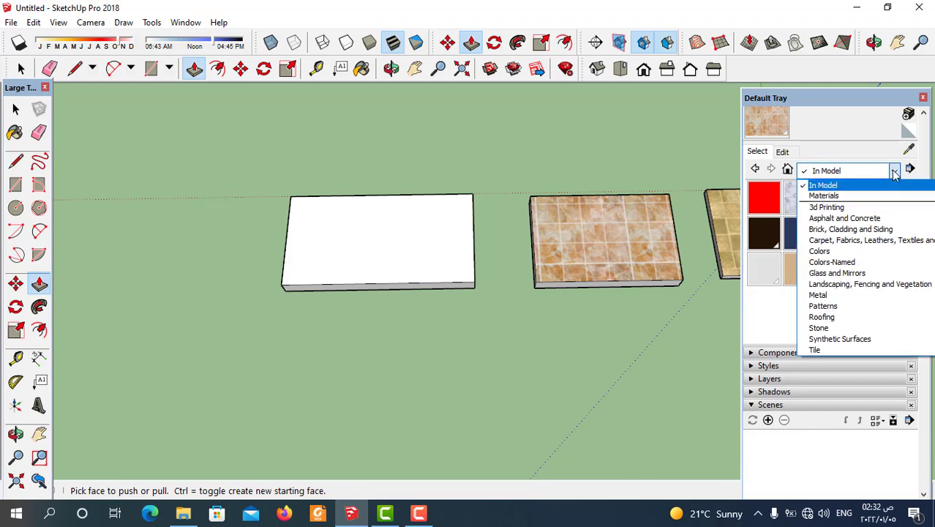
{"action": "left_click", "coordinate": [824, 196]}
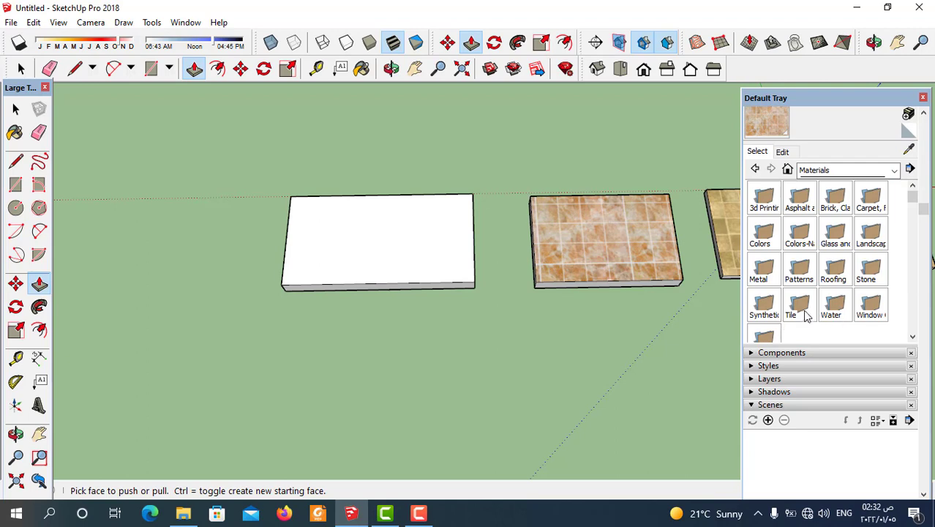
{"action": "double_click", "coordinate": [803, 311]}
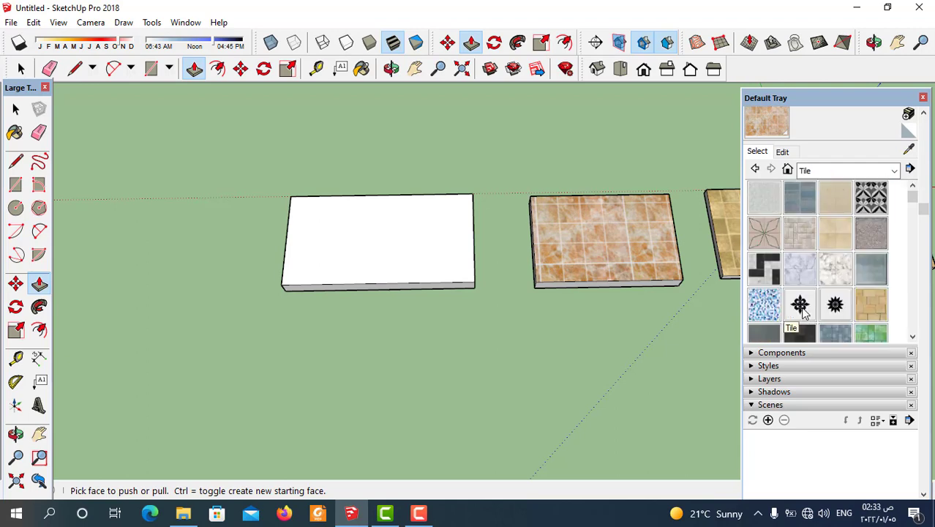
{"action": "left_click", "coordinate": [866, 305]}
{"action": "left_click", "coordinate": [384, 221]}
{"action": "middle_click_drag", "start_coordinate": [482, 282], "coordinate": [370, 236]}
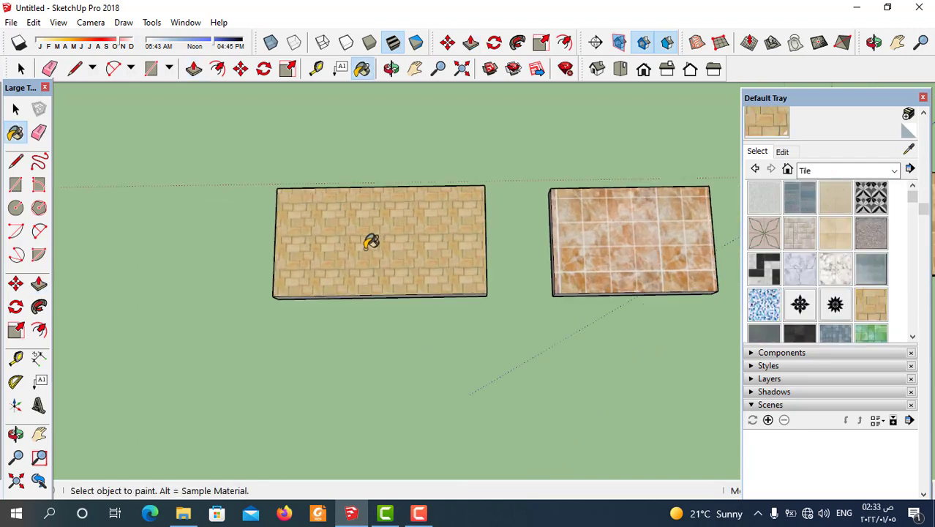
{"action": "scroll", "coordinate": [388, 249], "scroll_direction": "up", "scroll_amount": 5}
{"action": "scroll", "coordinate": [512, 293], "scroll_direction": "down", "scroll_amount": 1}
{"action": "scroll", "coordinate": [621, 316], "scroll_direction": "down", "scroll_amount": 3}
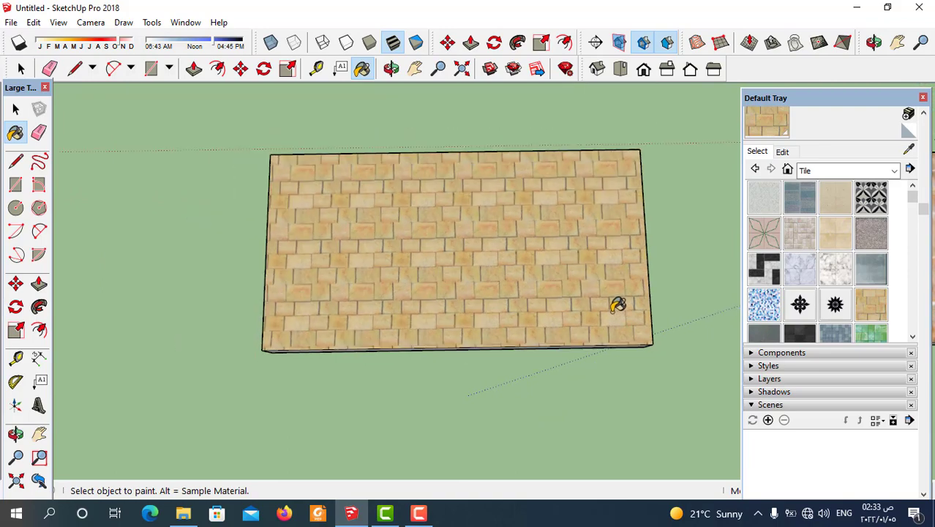
{"action": "scroll", "coordinate": [618, 302], "scroll_direction": "down", "scroll_amount": 1}
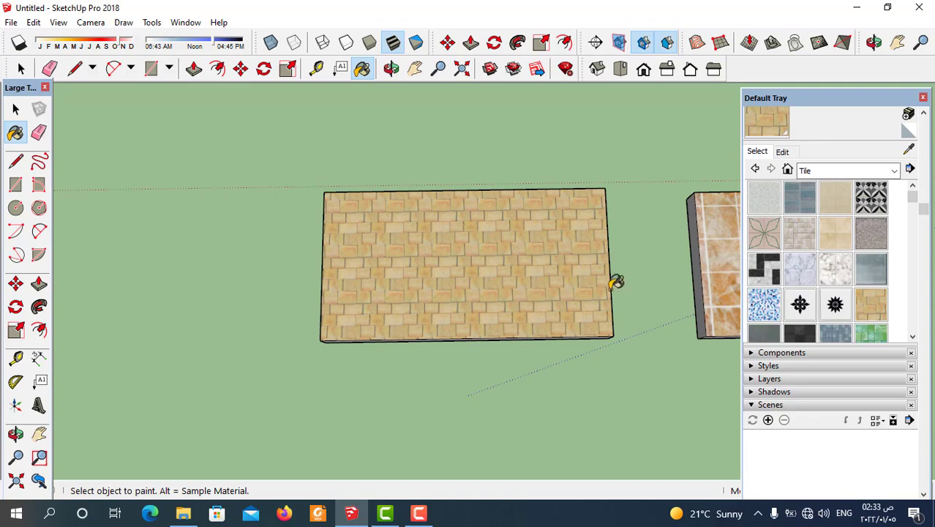
Load TILES05 from the TILES2 folder as the new slab material's texture image.
{"action": "left_click", "coordinate": [782, 152]}
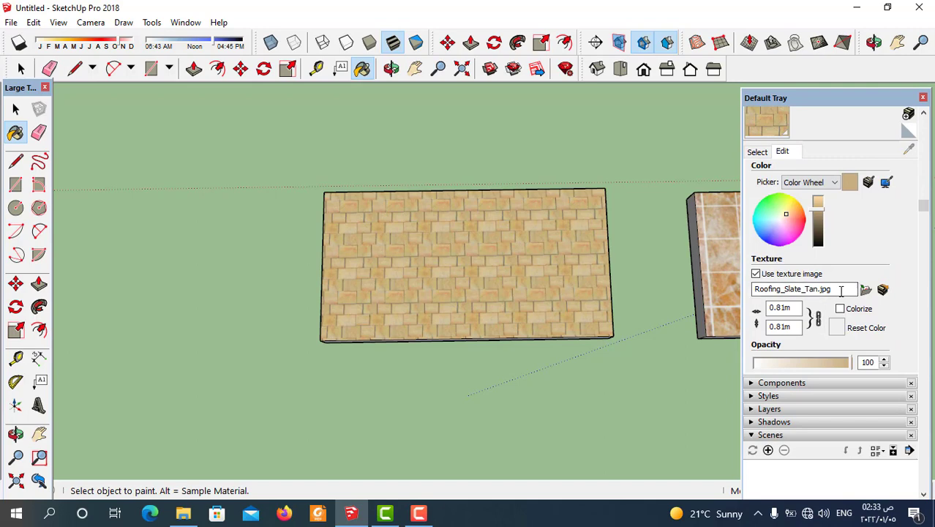
{"action": "left_click", "coordinate": [864, 290]}
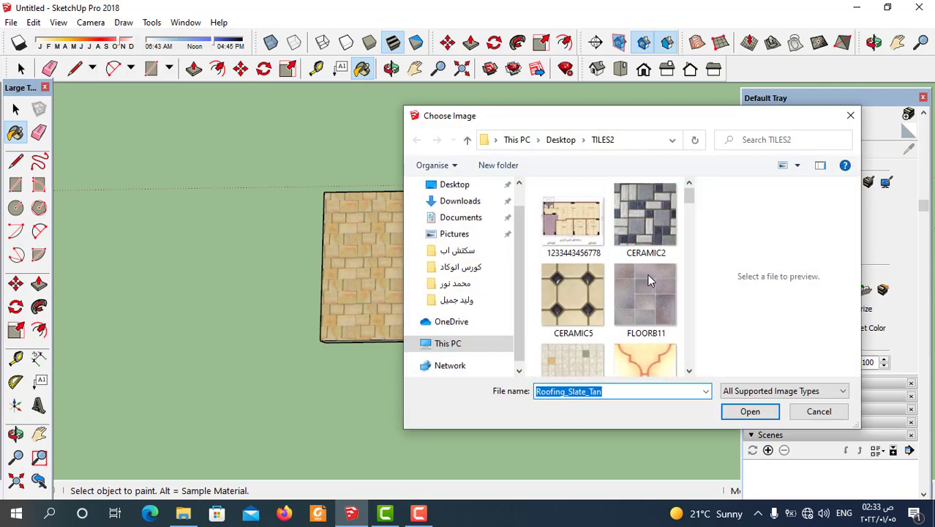
{"action": "left_click_drag", "start_coordinate": [613, 123], "coordinate": [604, 108]}
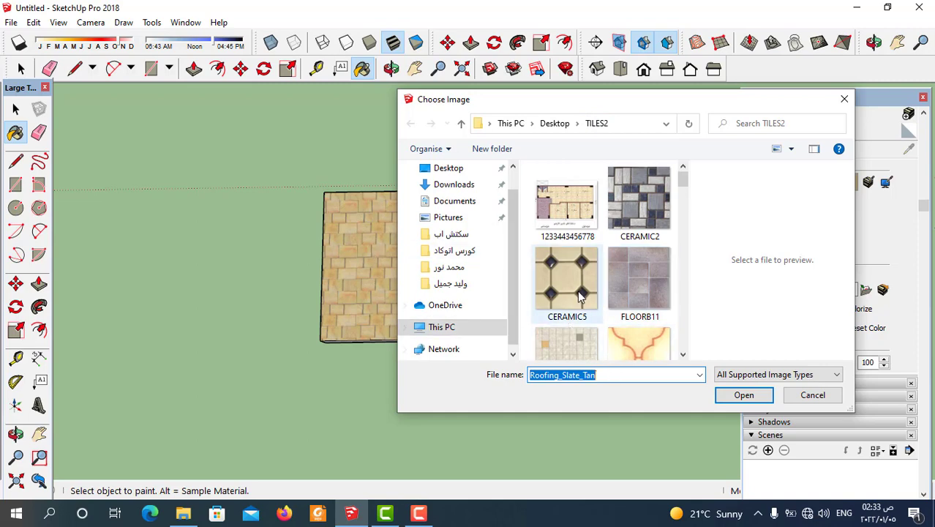
{"action": "scroll", "coordinate": [580, 294], "scroll_direction": "down", "scroll_amount": 2}
{"action": "scroll", "coordinate": [578, 300], "scroll_direction": "down", "scroll_amount": 2}
{"action": "scroll", "coordinate": [593, 293], "scroll_direction": "down", "scroll_amount": 3}
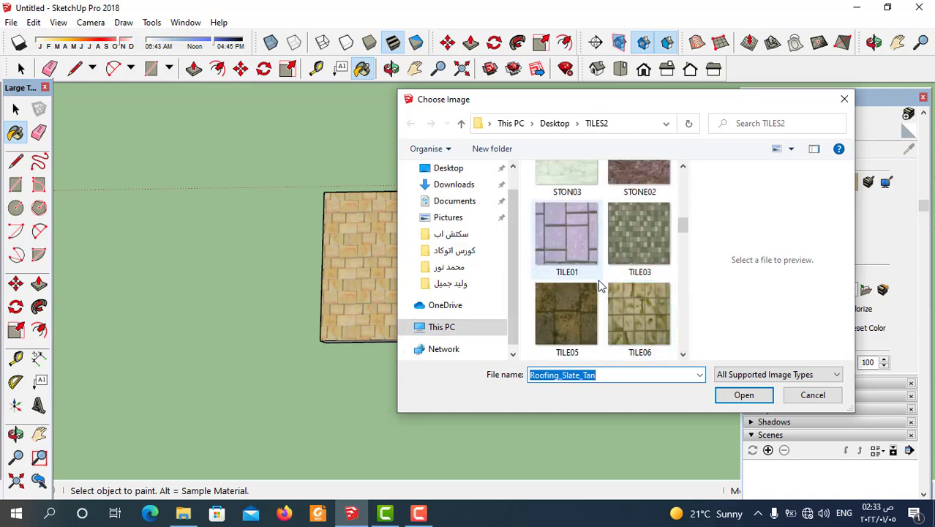
{"action": "scroll", "coordinate": [596, 293], "scroll_direction": "down", "scroll_amount": 2}
{"action": "scroll", "coordinate": [602, 289], "scroll_direction": "down", "scroll_amount": 3}
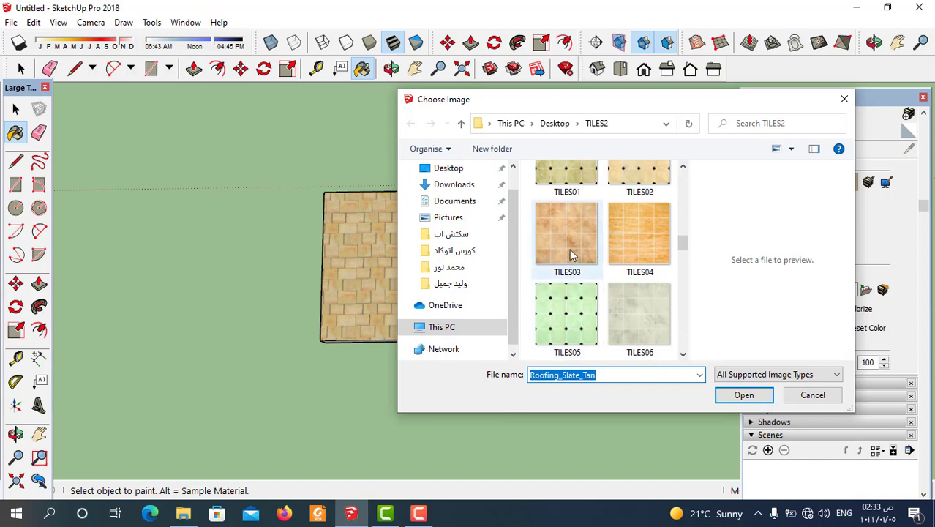
{"action": "left_click", "coordinate": [580, 313]}
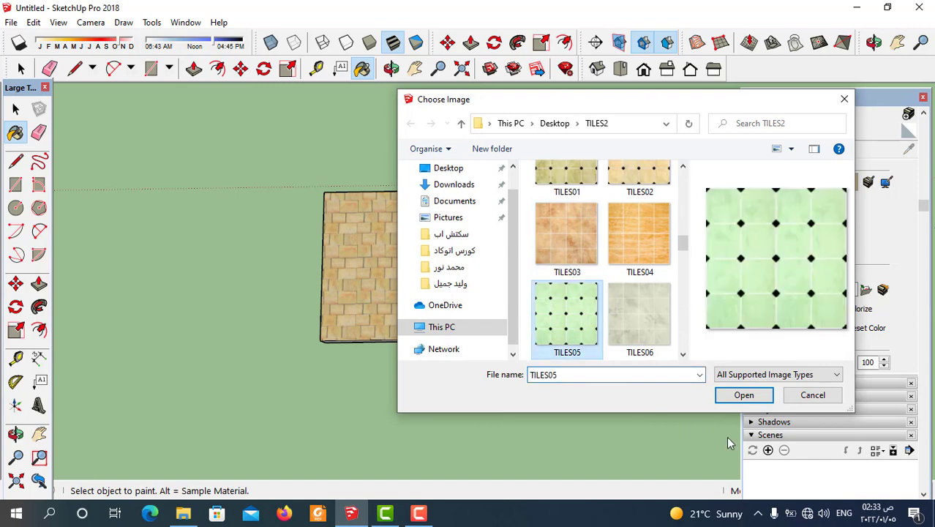
{"action": "left_click", "coordinate": [743, 395]}
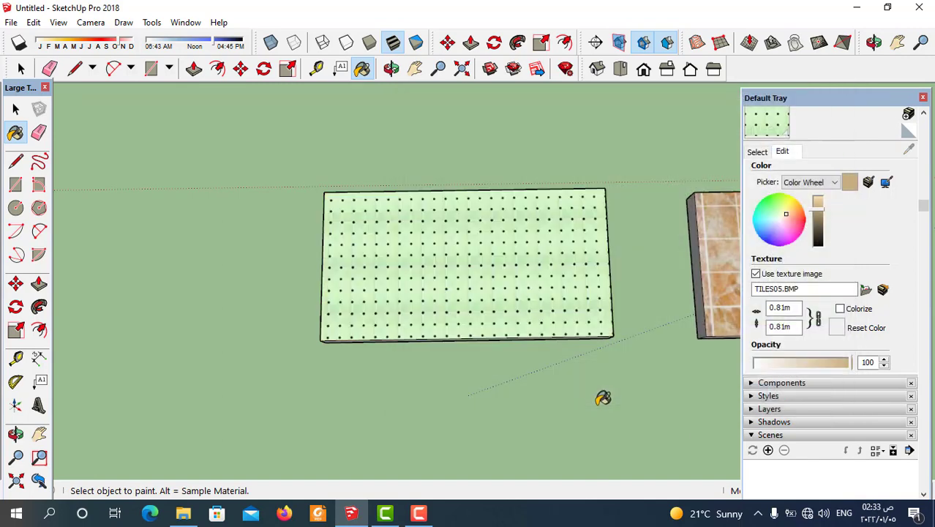
Orbit and zoom around the slab to inspect the pale green dotted tiles.
{"action": "mouse_move", "coordinate": [590, 389]}
{"action": "middle_mouse_down"}
{"action": "mouse_move", "coordinate": [463, 292]}
{"action": "mouse_move", "coordinate": [488, 303]}
{"action": "mouse_move", "coordinate": [507, 265]}
{"action": "mouse_move", "coordinate": [463, 217]}
{"action": "middle_mouse_up"}
{"action": "scroll", "coordinate": [488, 303], "scroll_direction": "up", "scroll_amount": 2}
{"action": "scroll", "coordinate": [486, 305], "scroll_direction": "up", "scroll_amount": 2}
{"action": "scroll", "coordinate": [507, 265], "scroll_direction": "down", "scroll_amount": 4}
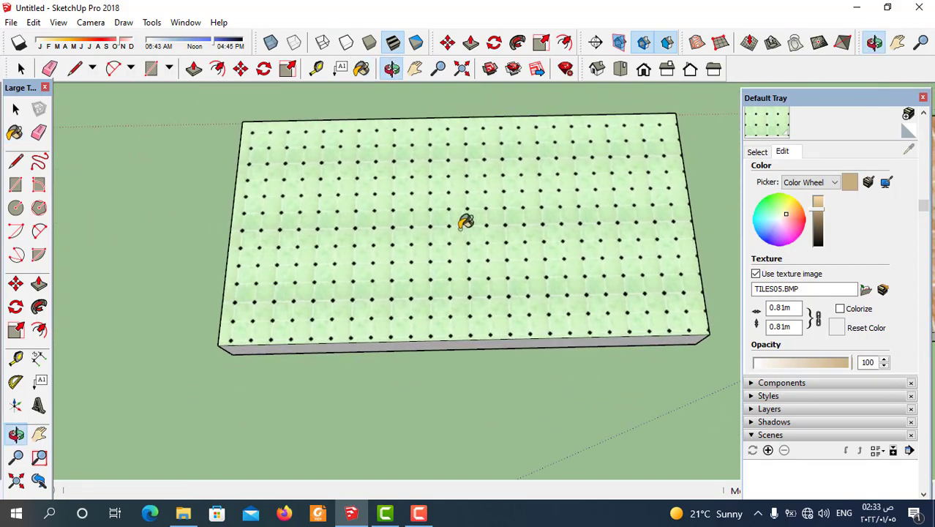
{"action": "scroll", "coordinate": [435, 241], "scroll_direction": "down", "scroll_amount": 5}
{"action": "scroll", "coordinate": [489, 251], "scroll_direction": "up", "scroll_amount": 2}
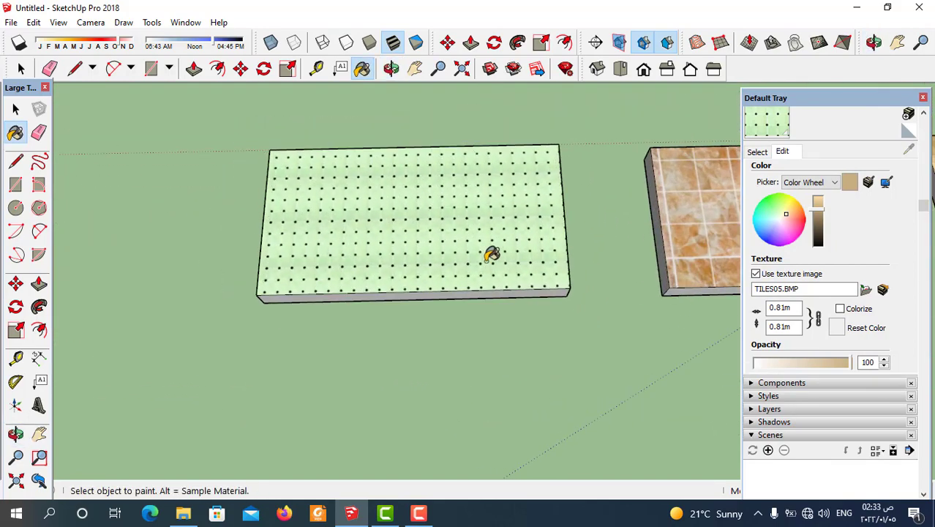
{"action": "middle_click_drag", "start_coordinate": [490, 251], "coordinate": [478, 334]}
{"action": "scroll", "coordinate": [494, 268], "scroll_direction": "up", "scroll_amount": 3}
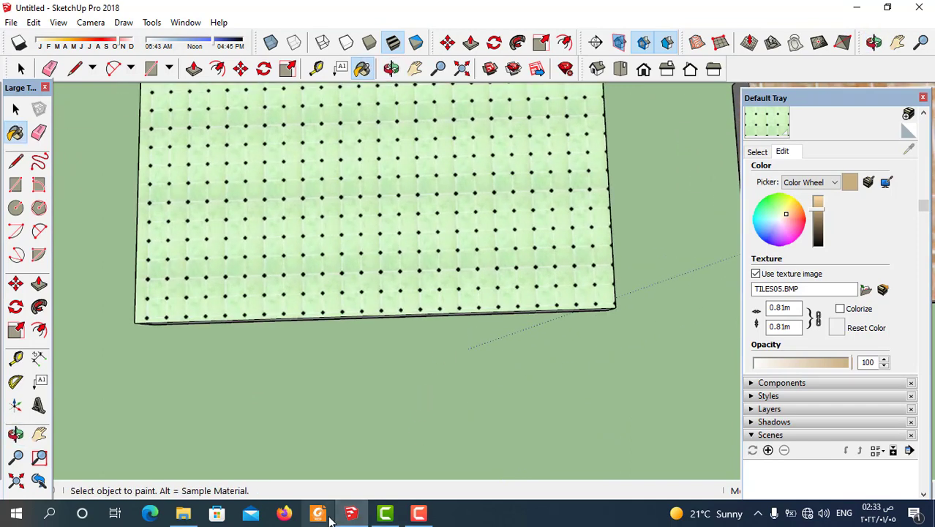
{"action": "mouse_move", "coordinate": [183, 513]}
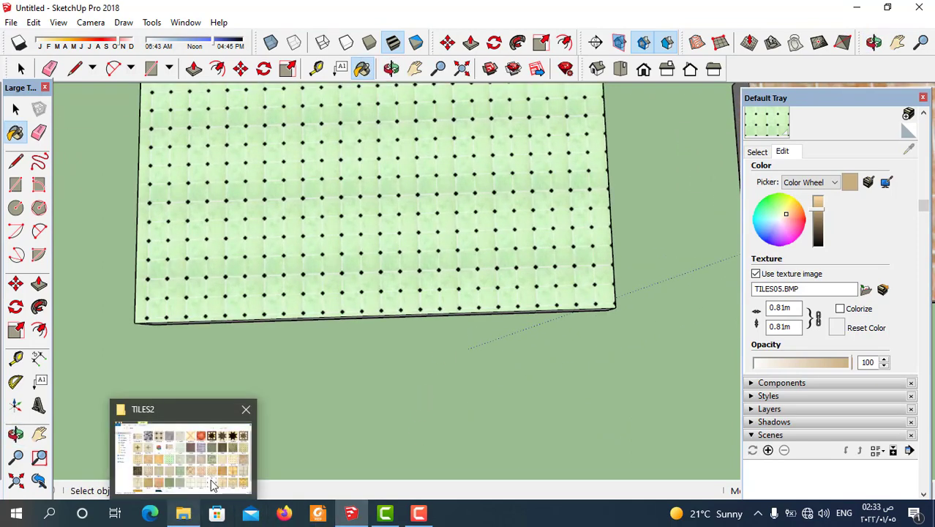
{"action": "left_click", "coordinate": [212, 476]}
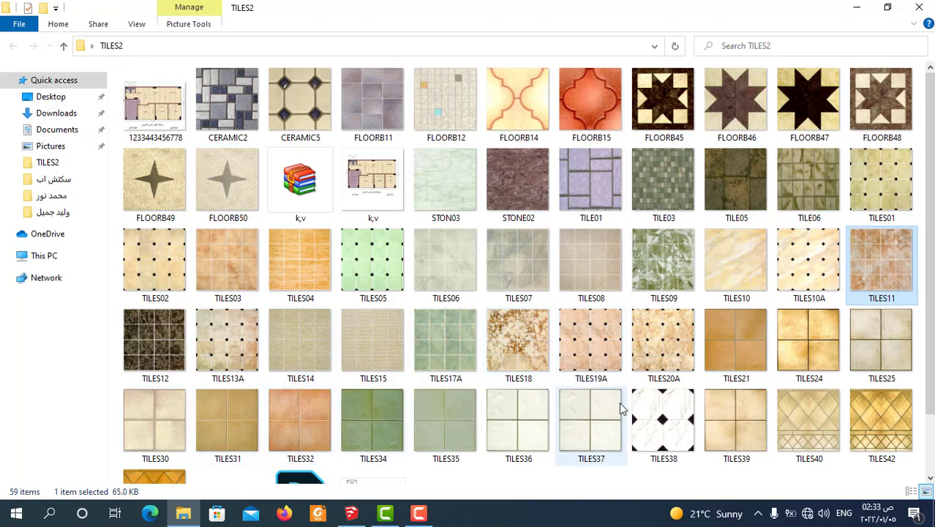
{"action": "left_click", "coordinate": [386, 269]}
{"action": "double_click", "coordinate": [385, 269]}
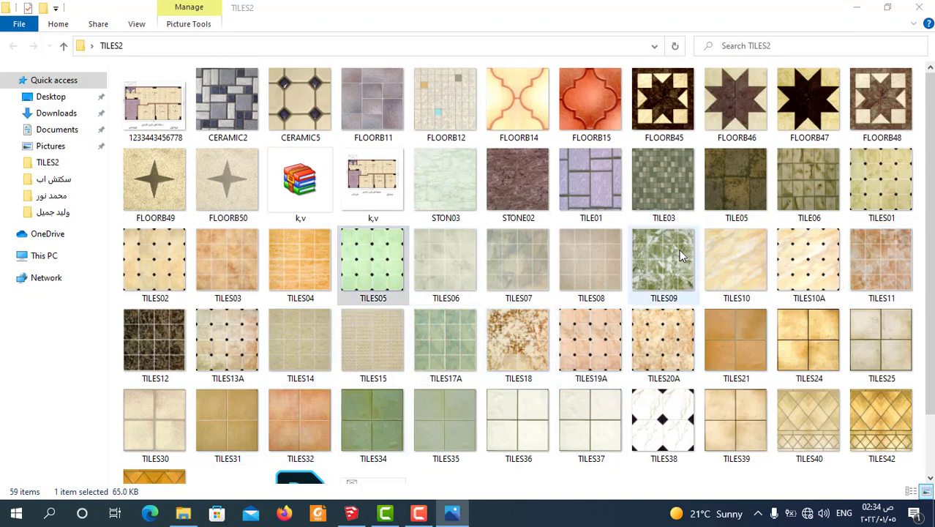
{"action": "scroll", "coordinate": [472, 290], "scroll_direction": "up", "scroll_amount": 1}
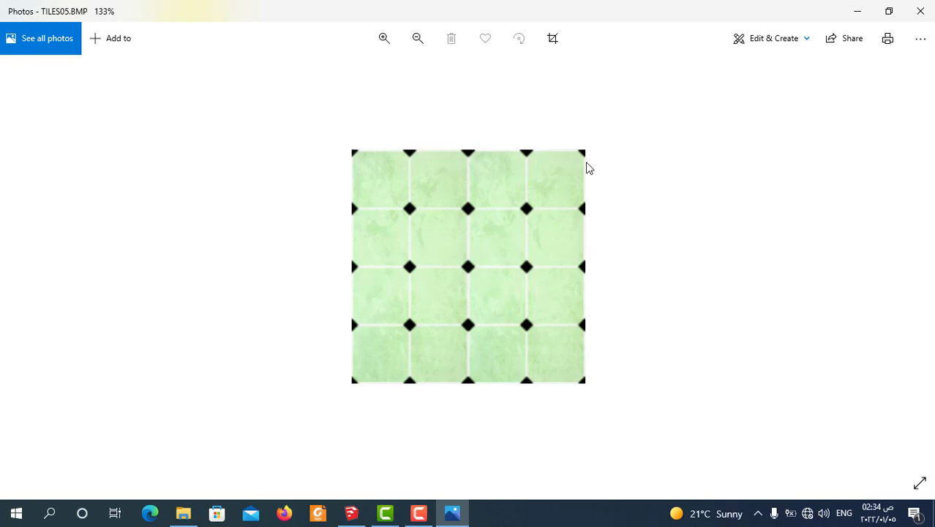
{"action": "left_click", "coordinate": [920, 11]}
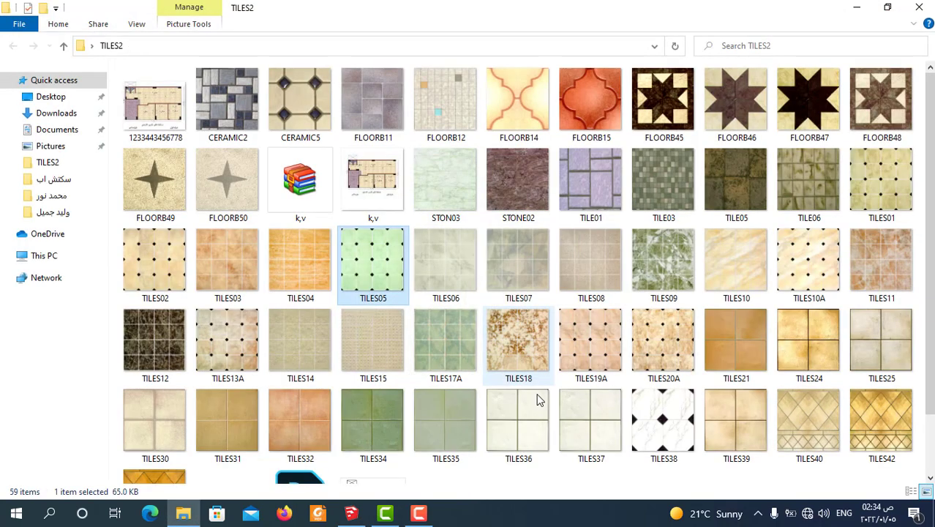
{"action": "left_click", "coordinate": [352, 513]}
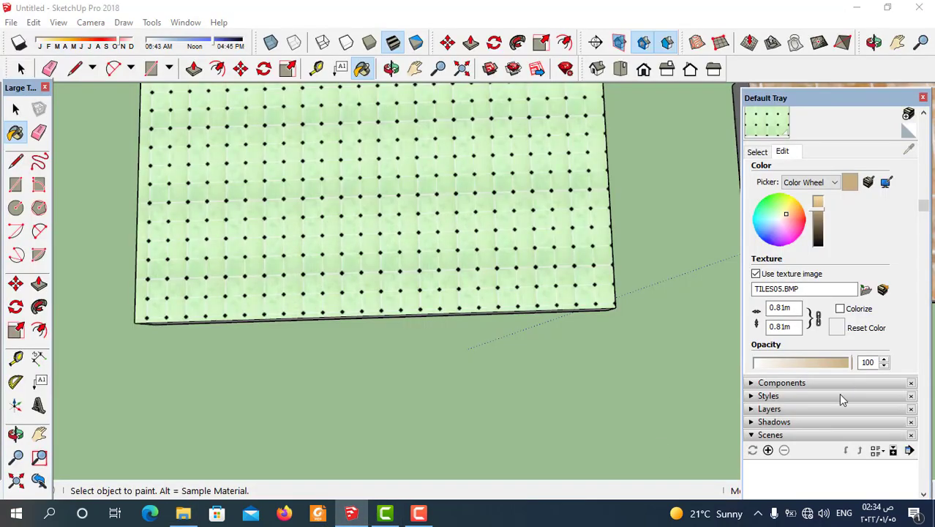
Set the TILES05 texture size to 2.40m by 2.40m.
{"action": "left_click", "coordinate": [794, 329]}
{"action": "type", "text": "2"}
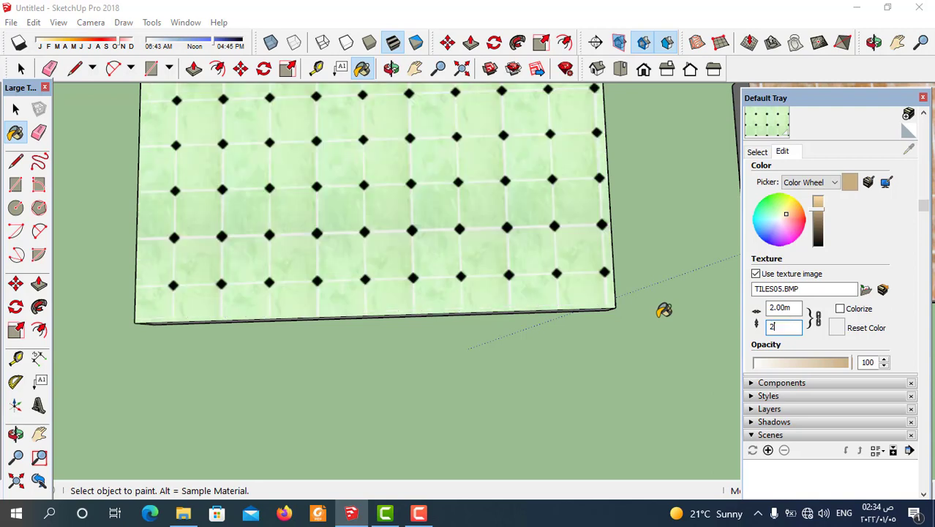
{"action": "type", "text": ".4"}
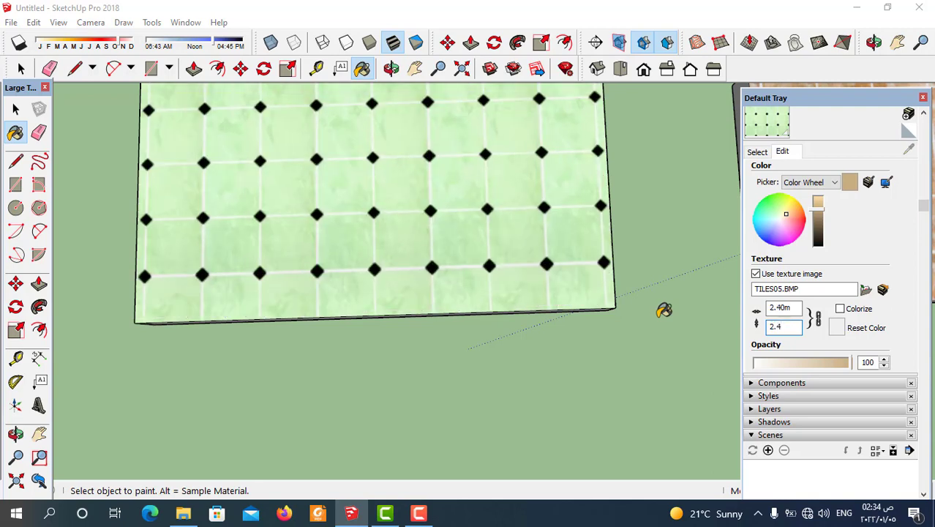
{"action": "left_click", "coordinate": [790, 308]}
{"action": "scroll", "coordinate": [657, 377], "scroll_direction": "down", "scroll_amount": 2}
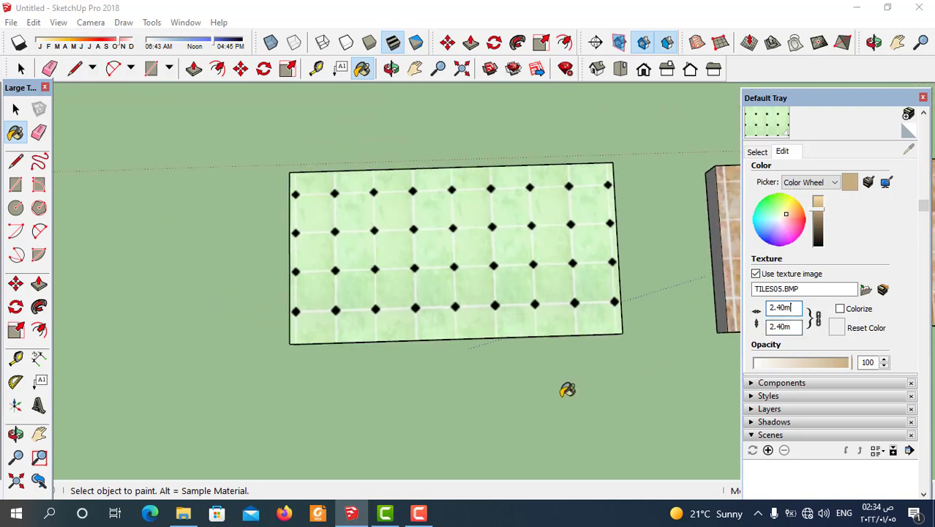
{"action": "scroll", "coordinate": [564, 351], "scroll_direction": "up", "scroll_amount": 1}
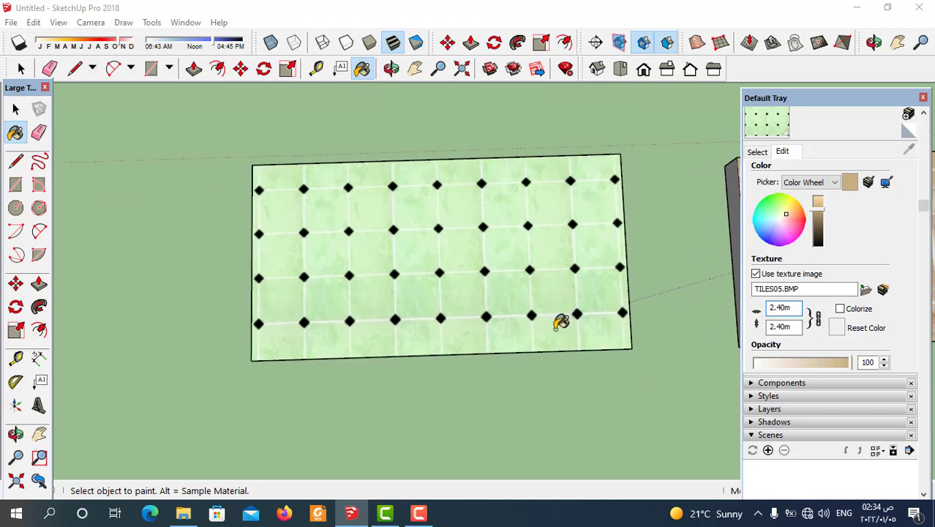
Measure between two tile corners with the Tape Measure, confirming about 0.61m per tile.
{"action": "left_click", "coordinate": [317, 73]}
{"action": "scroll", "coordinate": [499, 314], "scroll_direction": "up", "scroll_amount": 3}
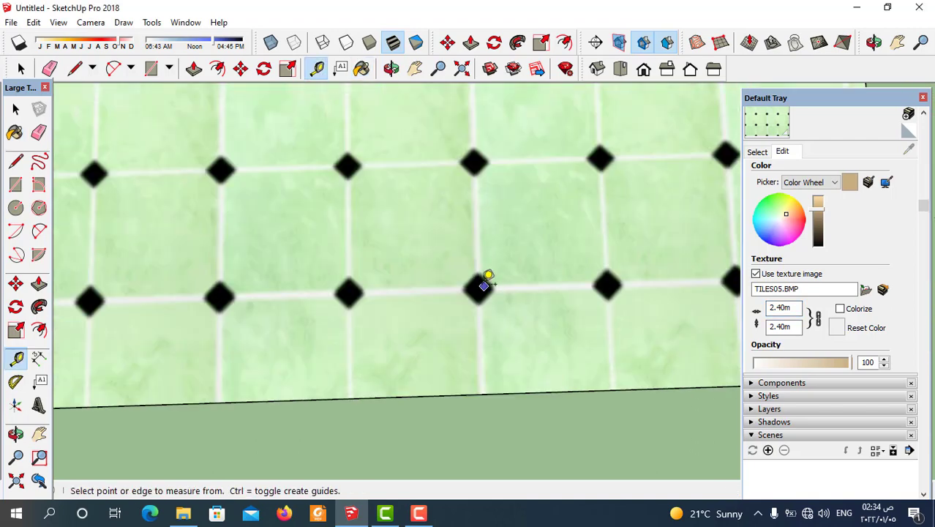
{"action": "left_click", "coordinate": [478, 288]}
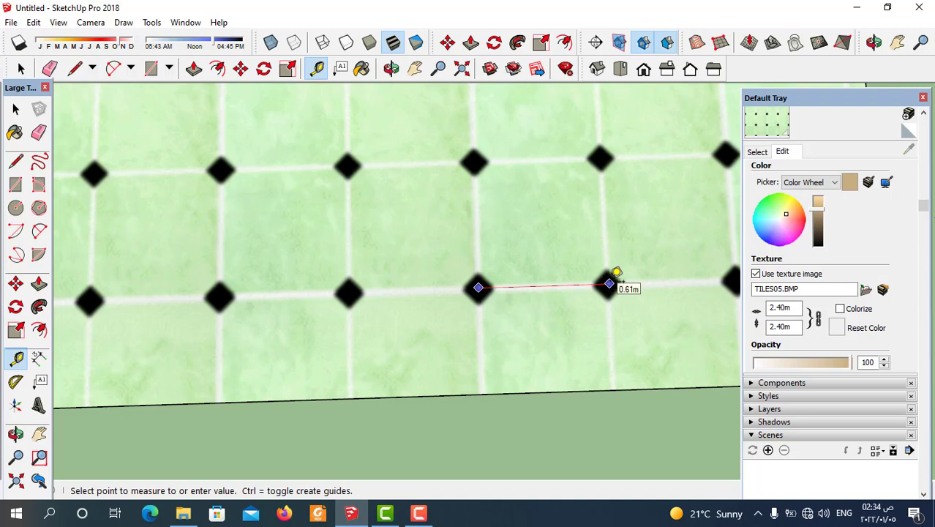
{"action": "left_click", "coordinate": [610, 284]}
{"action": "scroll", "coordinate": [610, 284], "scroll_direction": "down", "scroll_amount": 3}
{"action": "scroll", "coordinate": [434, 279], "scroll_direction": "down", "scroll_amount": 3}
{"action": "left_click", "coordinate": [21, 68]}
{"action": "scroll", "coordinate": [337, 267], "scroll_direction": "down", "scroll_amount": 2}
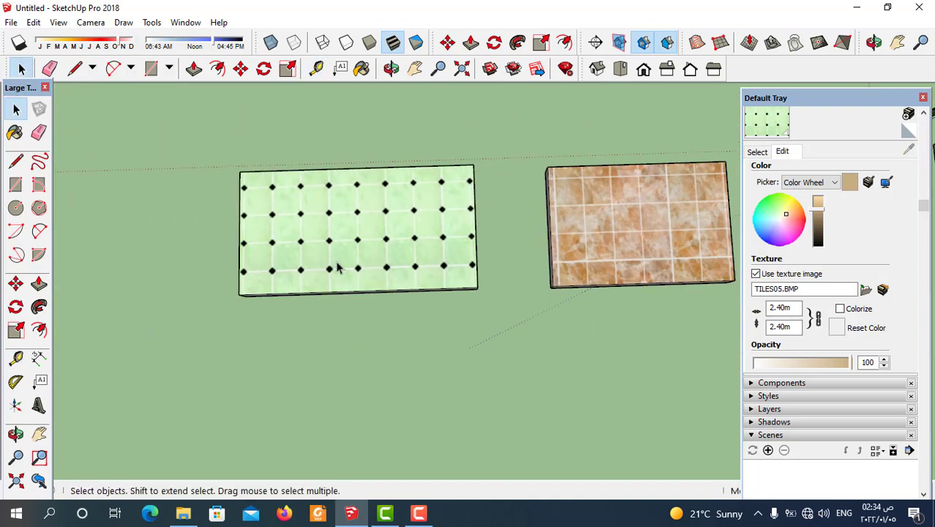
{"action": "scroll", "coordinate": [337, 268], "scroll_direction": "down", "scroll_amount": 3}
{"action": "mouse_move", "coordinate": [337, 268]}
{"action": "middle_mouse_down"}
{"action": "mouse_move", "coordinate": [443, 292]}
{"action": "mouse_move", "coordinate": [549, 216]}
{"action": "middle_mouse_up"}
{"action": "scroll", "coordinate": [549, 215], "scroll_direction": "down", "scroll_amount": 2}
{"action": "scroll", "coordinate": [493, 225], "scroll_direction": "down", "scroll_amount": 2}
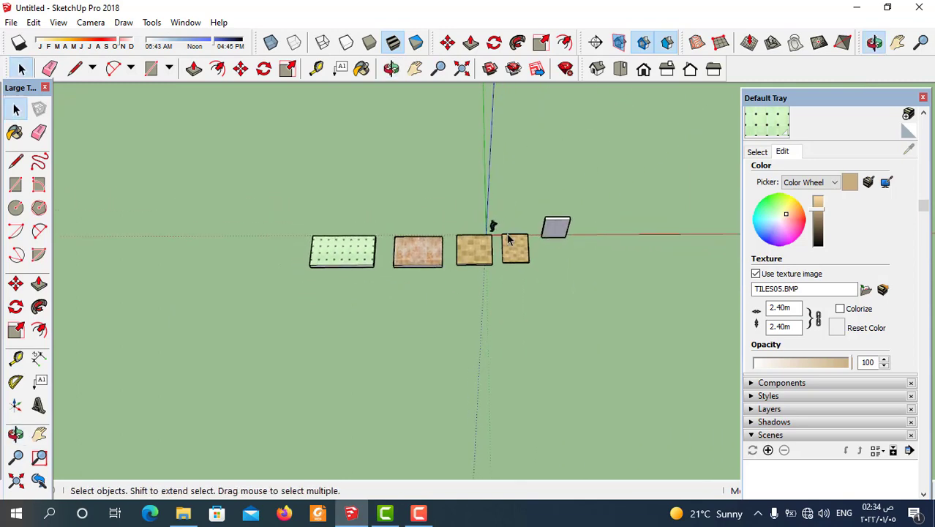
{"action": "scroll", "coordinate": [510, 239], "scroll_direction": "up", "scroll_amount": 2}
{"action": "middle_click_drag", "start_coordinate": [576, 284], "coordinate": [595, 311]}
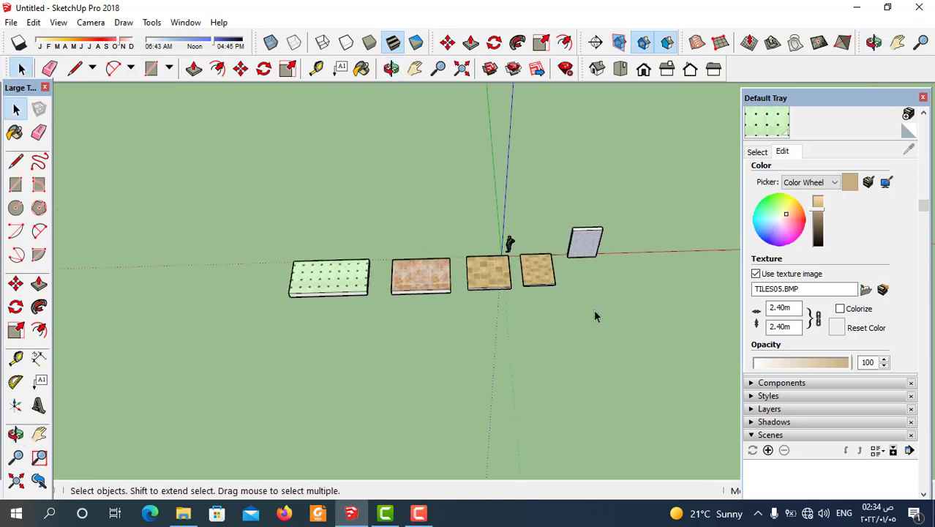
{"action": "scroll", "coordinate": [533, 272], "scroll_direction": "up", "scroll_amount": 2}
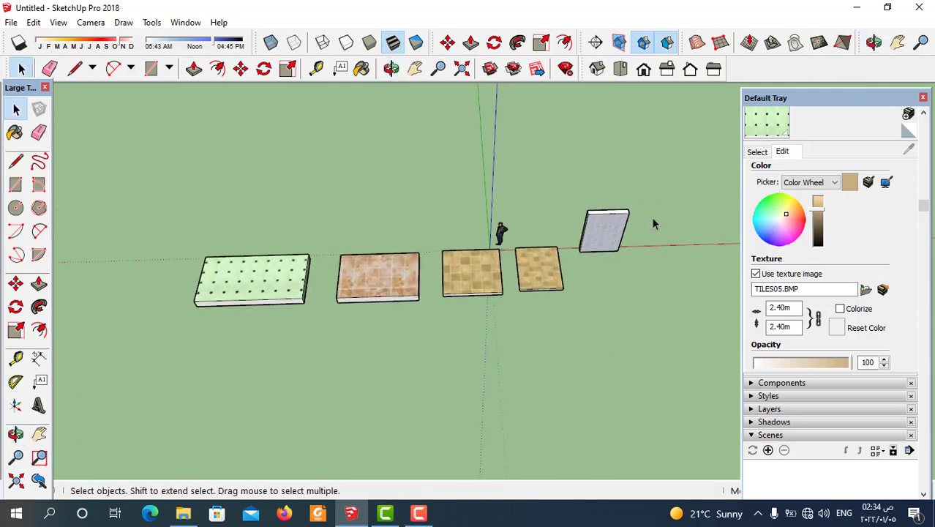
{"action": "scroll", "coordinate": [465, 296], "scroll_direction": "up", "scroll_amount": 1}
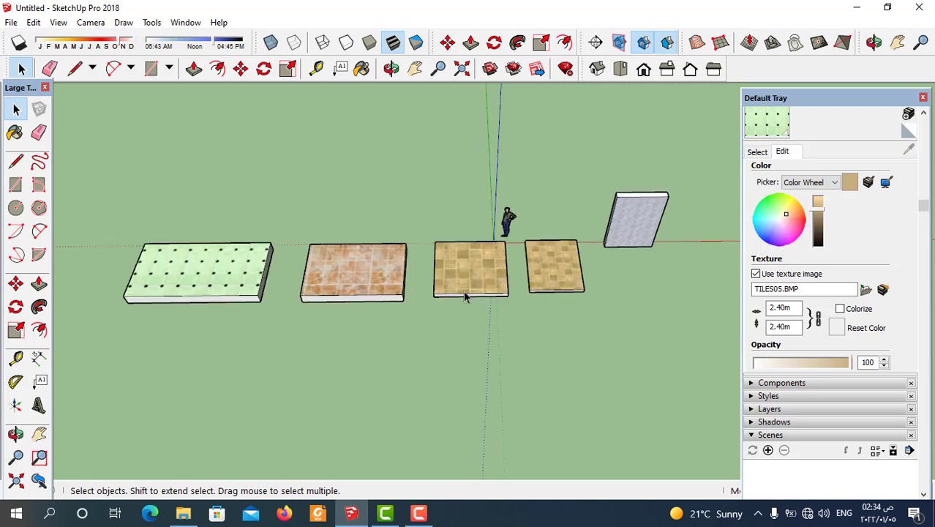
{"action": "scroll", "coordinate": [505, 307], "scroll_direction": "down", "scroll_amount": 1}
{"action": "scroll", "coordinate": [556, 282], "scroll_direction": "up", "scroll_amount": 1}
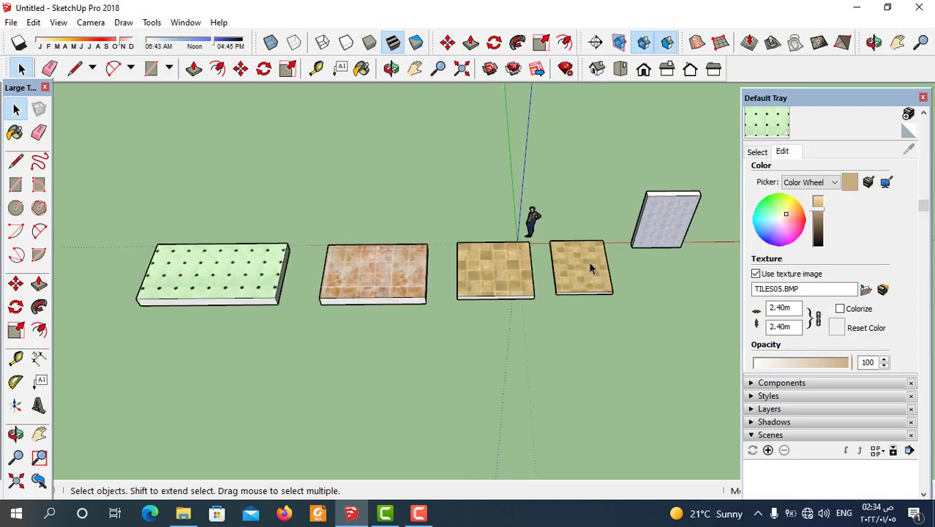
{"action": "scroll", "coordinate": [658, 241], "scroll_direction": "up", "scroll_amount": 1}
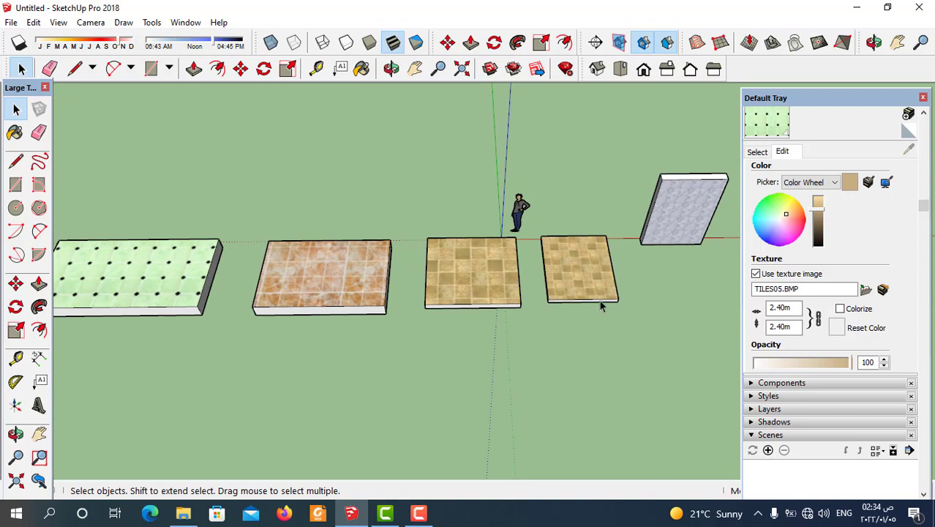
{"action": "scroll", "coordinate": [622, 253], "scroll_direction": "up", "scroll_amount": 1}
{"action": "scroll", "coordinate": [557, 256], "scroll_direction": "down", "scroll_amount": 1}
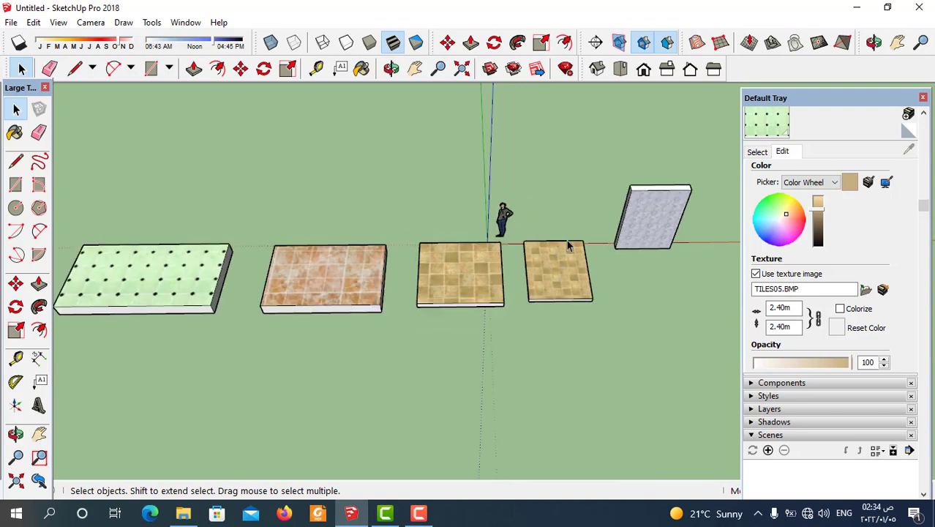
{"action": "scroll", "coordinate": [569, 273], "scroll_direction": "down", "scroll_amount": 1}
{"action": "scroll", "coordinate": [401, 280], "scroll_direction": "up", "scroll_amount": 1}
{"action": "scroll", "coordinate": [401, 276], "scroll_direction": "up", "scroll_amount": 1}
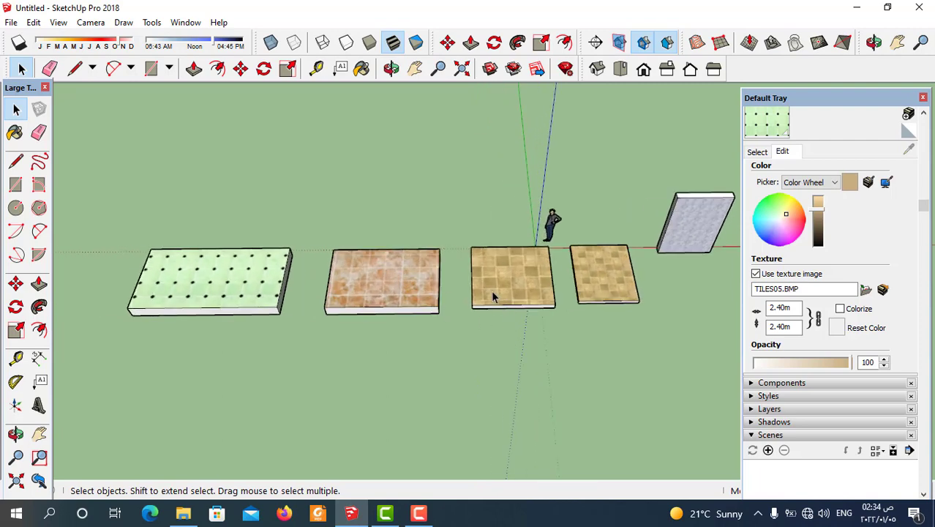
{"action": "scroll", "coordinate": [600, 319], "scroll_direction": "down", "scroll_amount": 2}
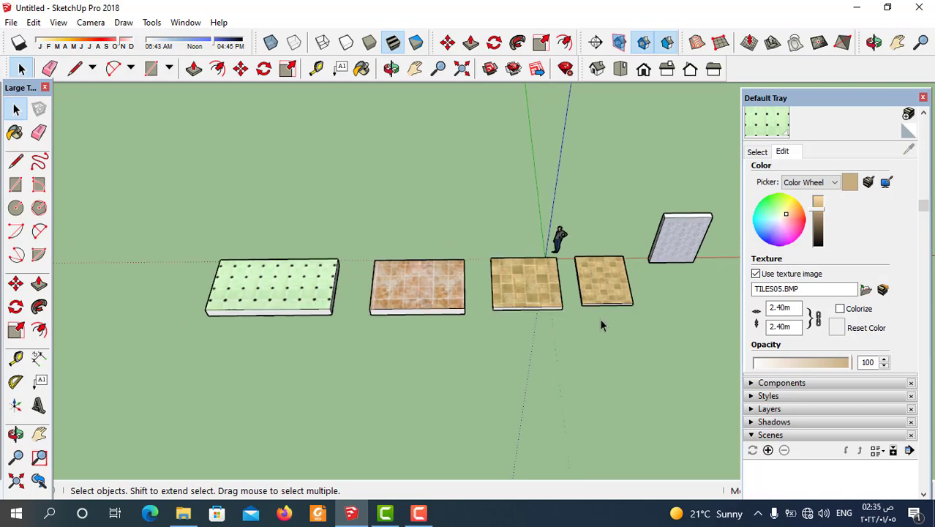
{"action": "scroll", "coordinate": [339, 322], "scroll_direction": "up", "scroll_amount": 1}
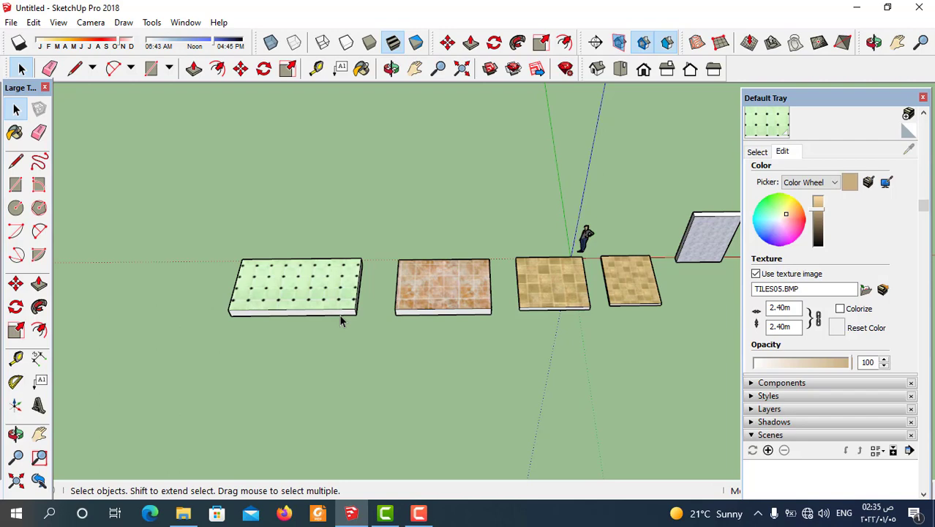
{"action": "middle_click_drag", "start_coordinate": [394, 310], "coordinate": [424, 300]}
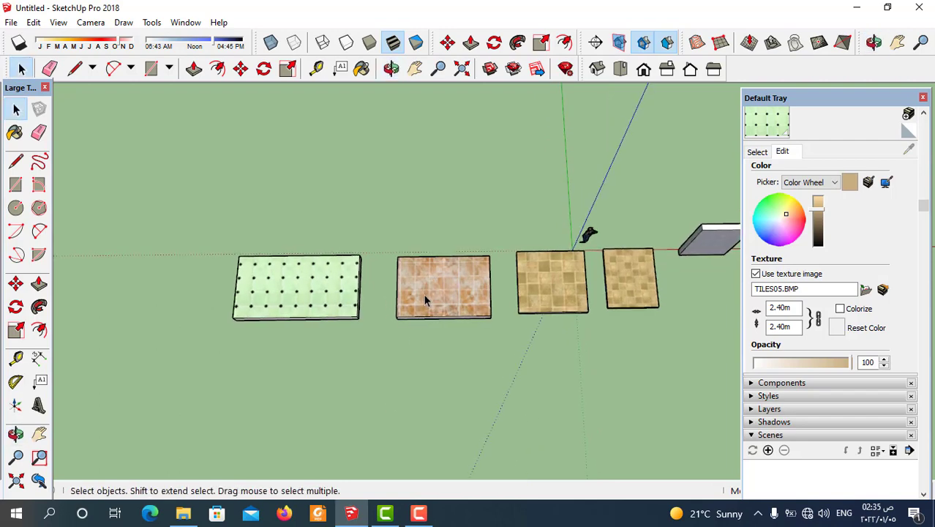
{"action": "scroll", "coordinate": [420, 295], "scroll_direction": "down", "scroll_amount": 2}
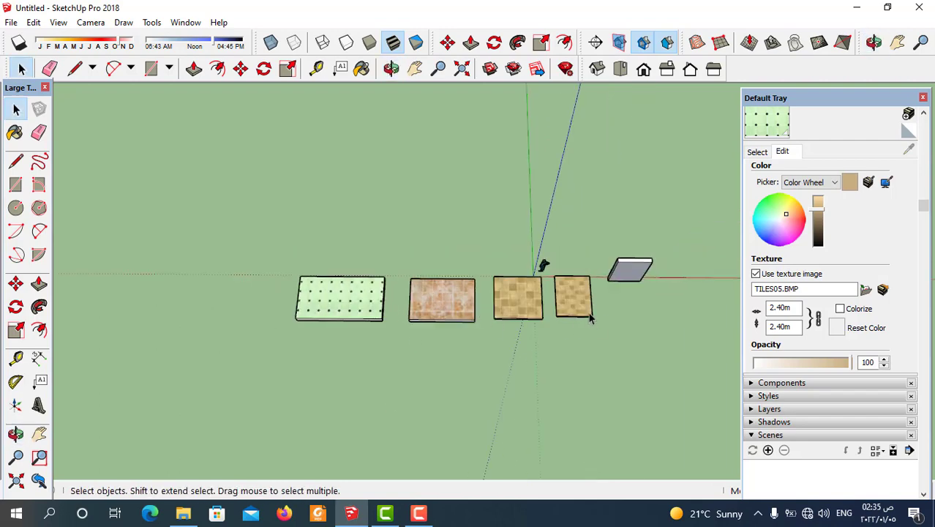
{"action": "middle_click_drag", "start_coordinate": [599, 313], "coordinate": [571, 278]}
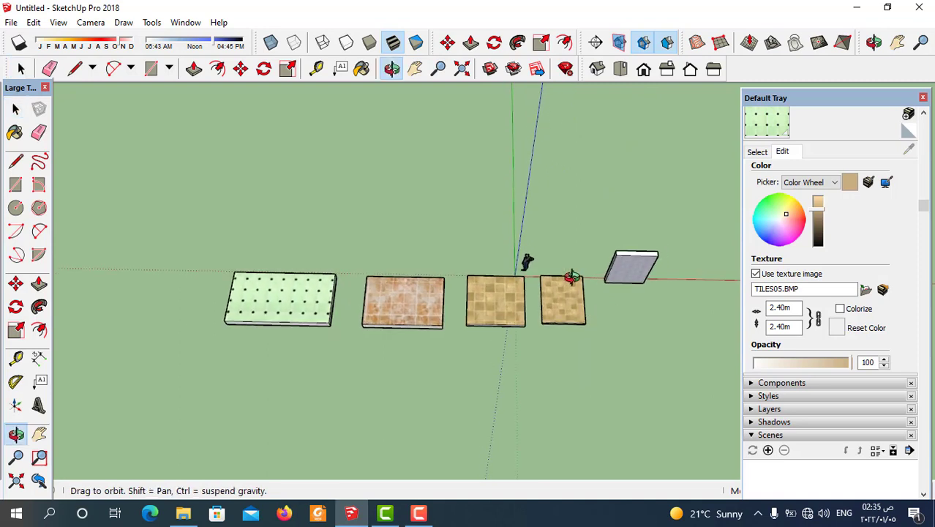
{"action": "scroll", "coordinate": [521, 359], "scroll_direction": "up", "scroll_amount": 1}
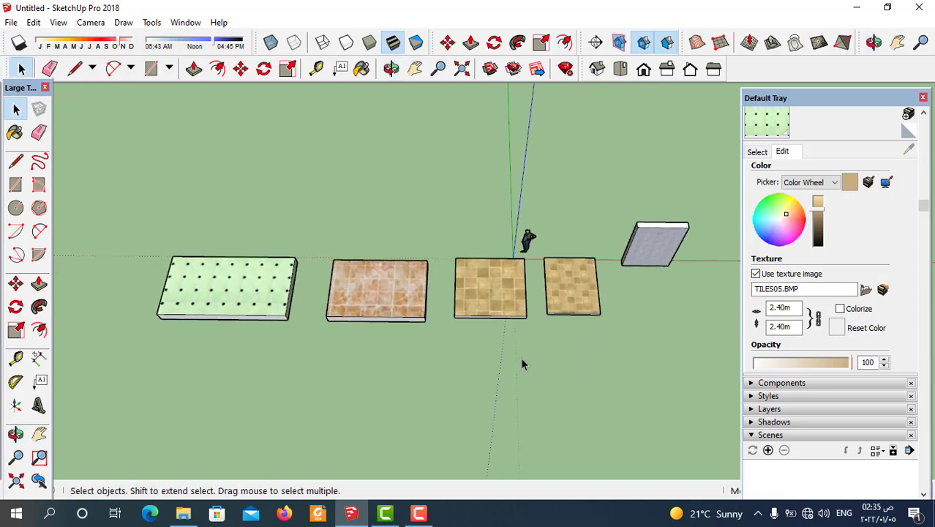
{"action": "scroll", "coordinate": [553, 310], "scroll_direction": "down", "scroll_amount": 1}
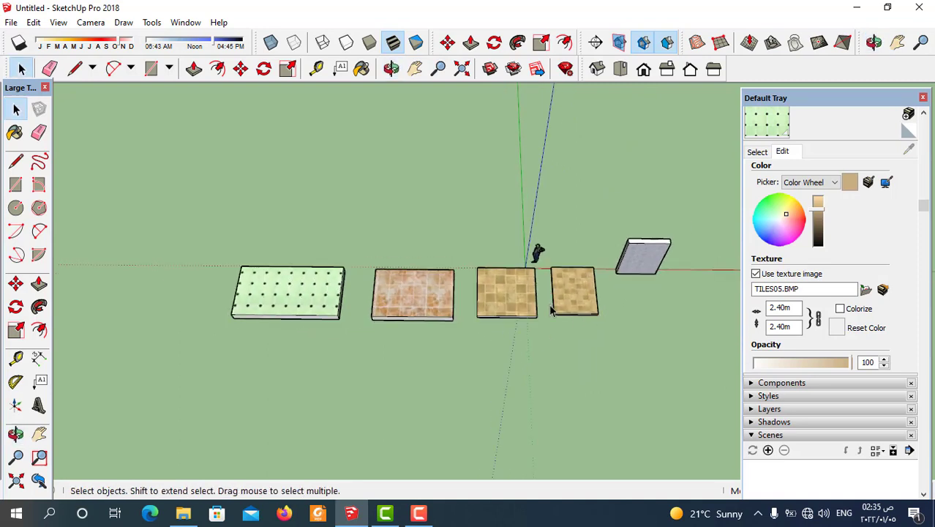